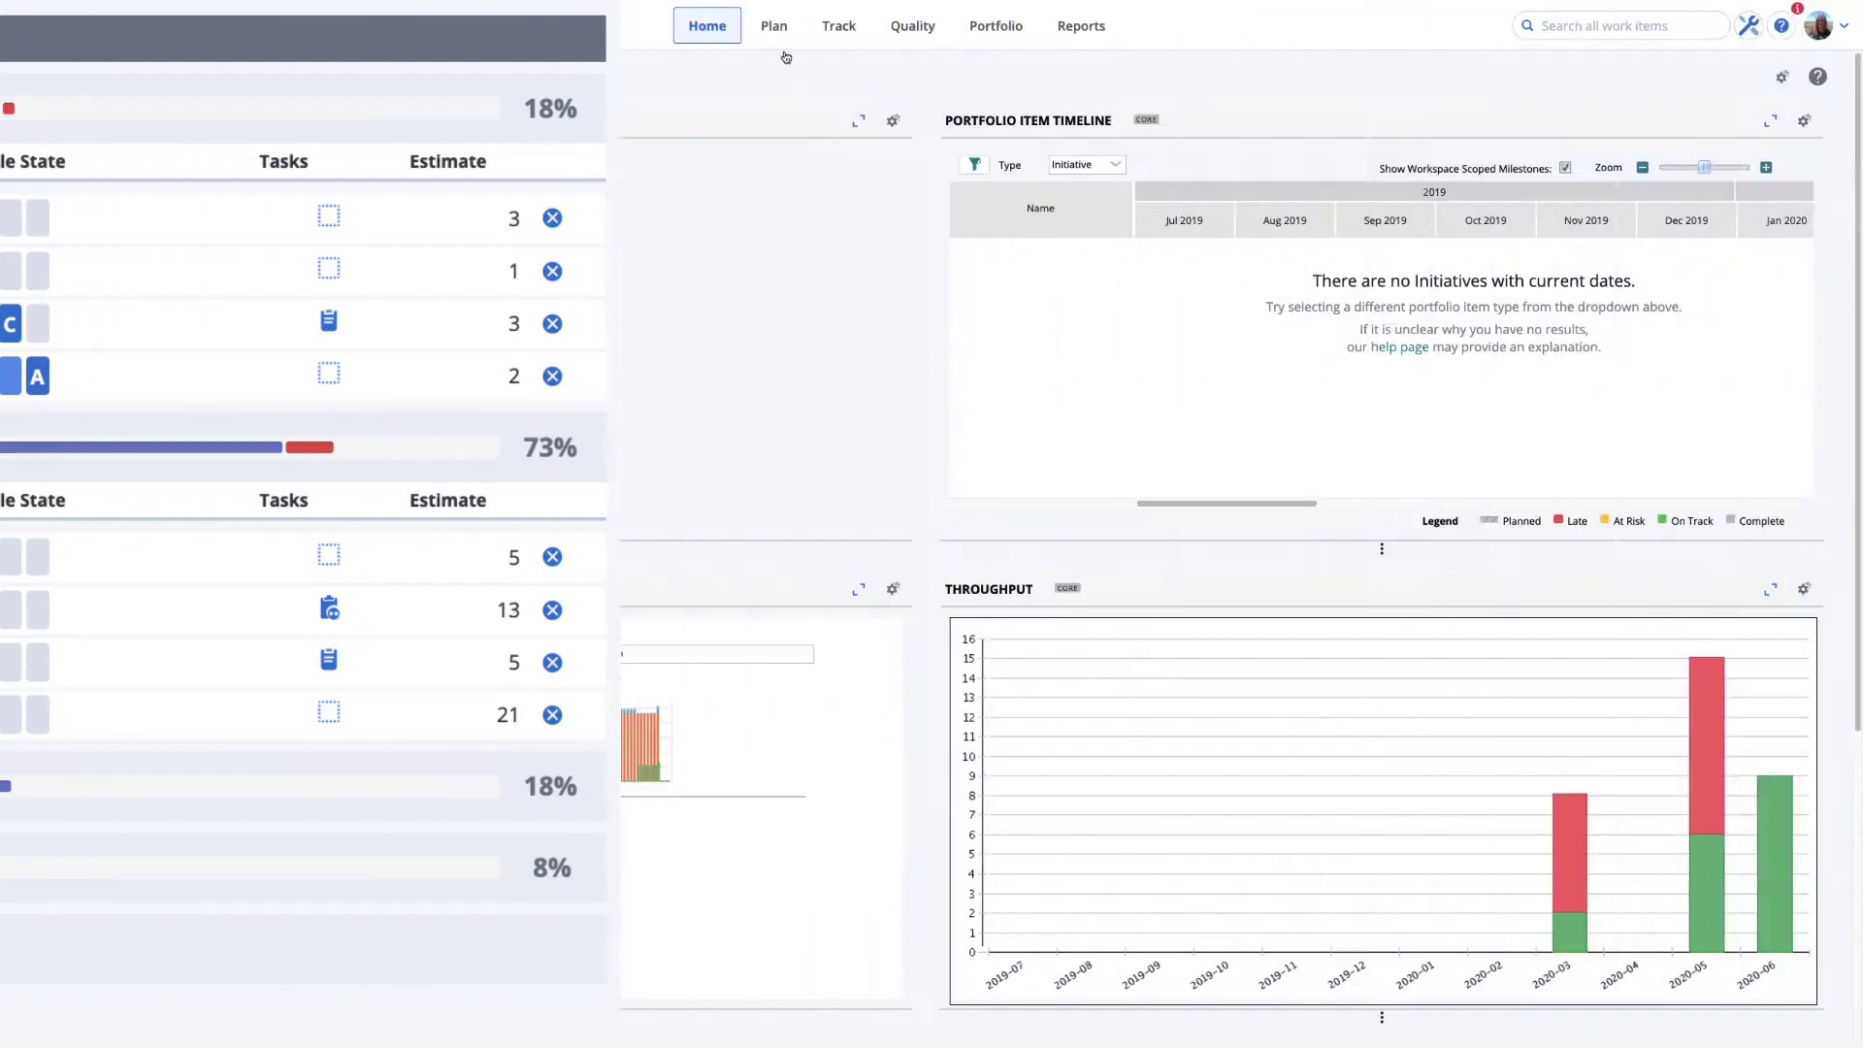
- Visit Team Planning, then list the Timeboxes page by Releases instead of iterations
click(782, 34)
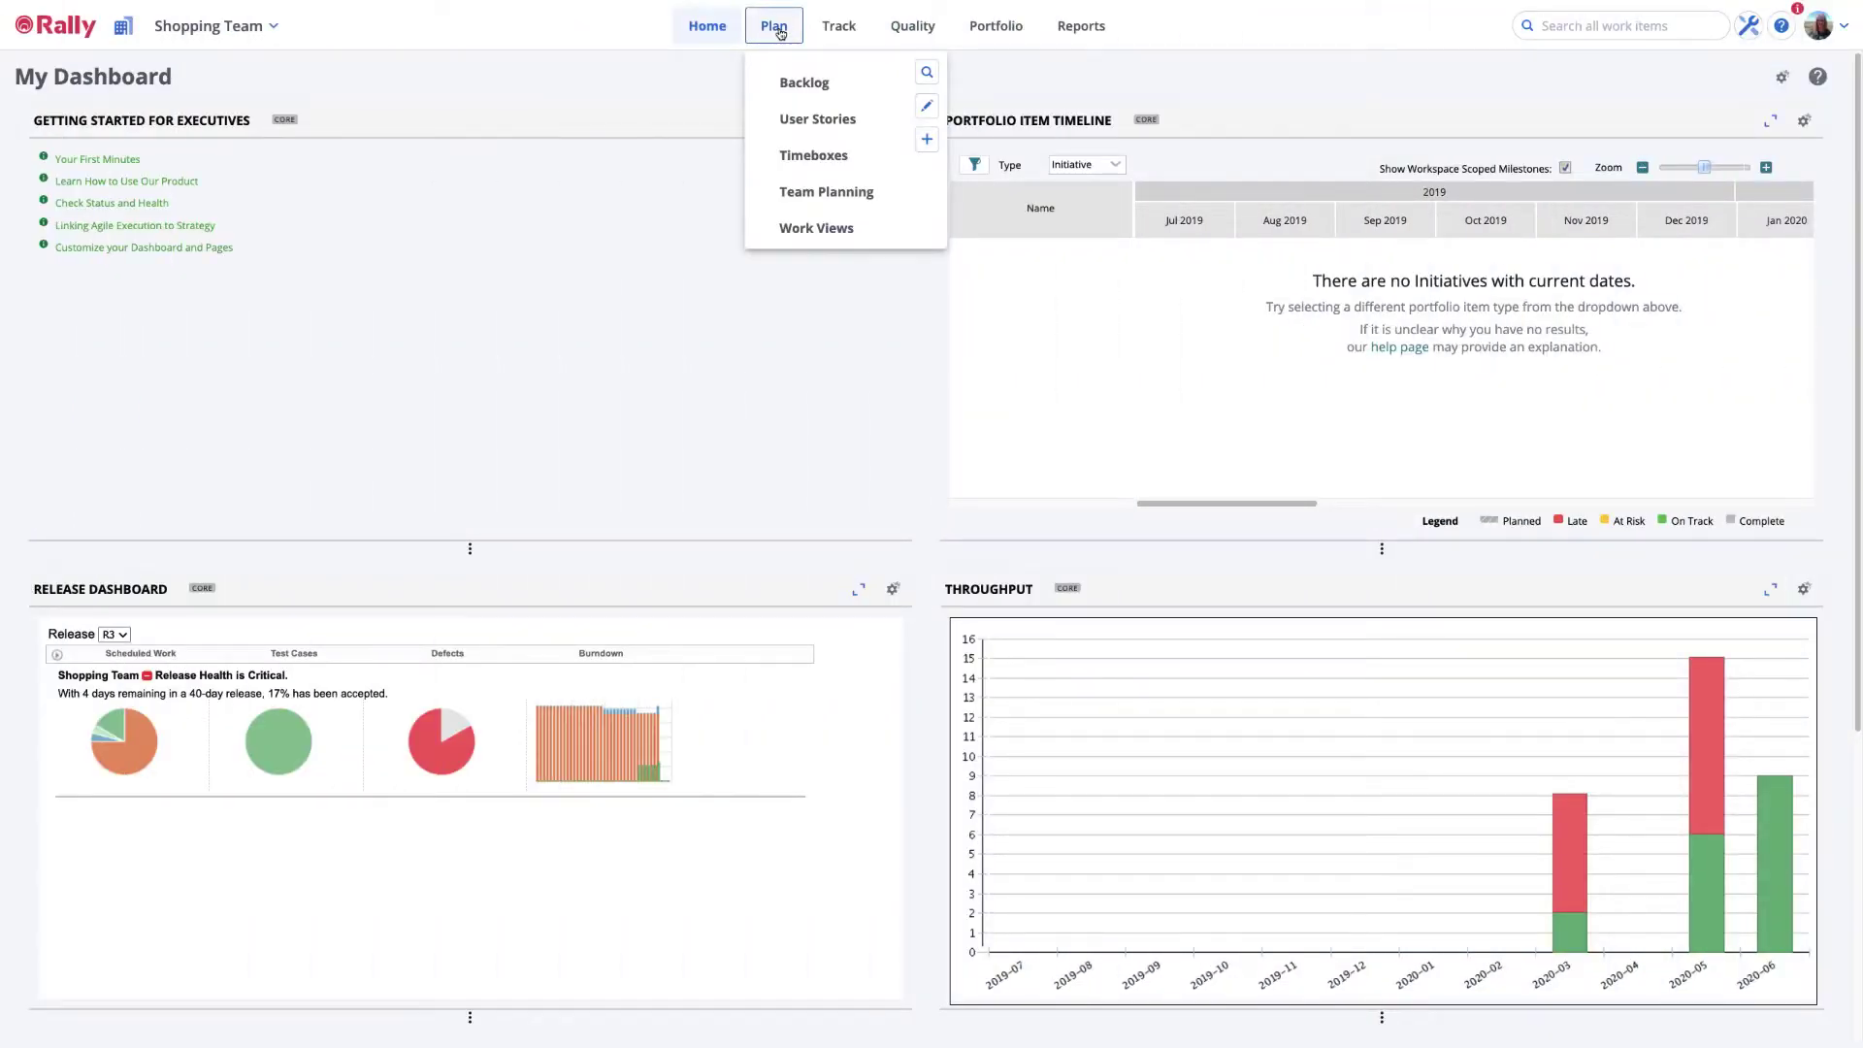
click(823, 193)
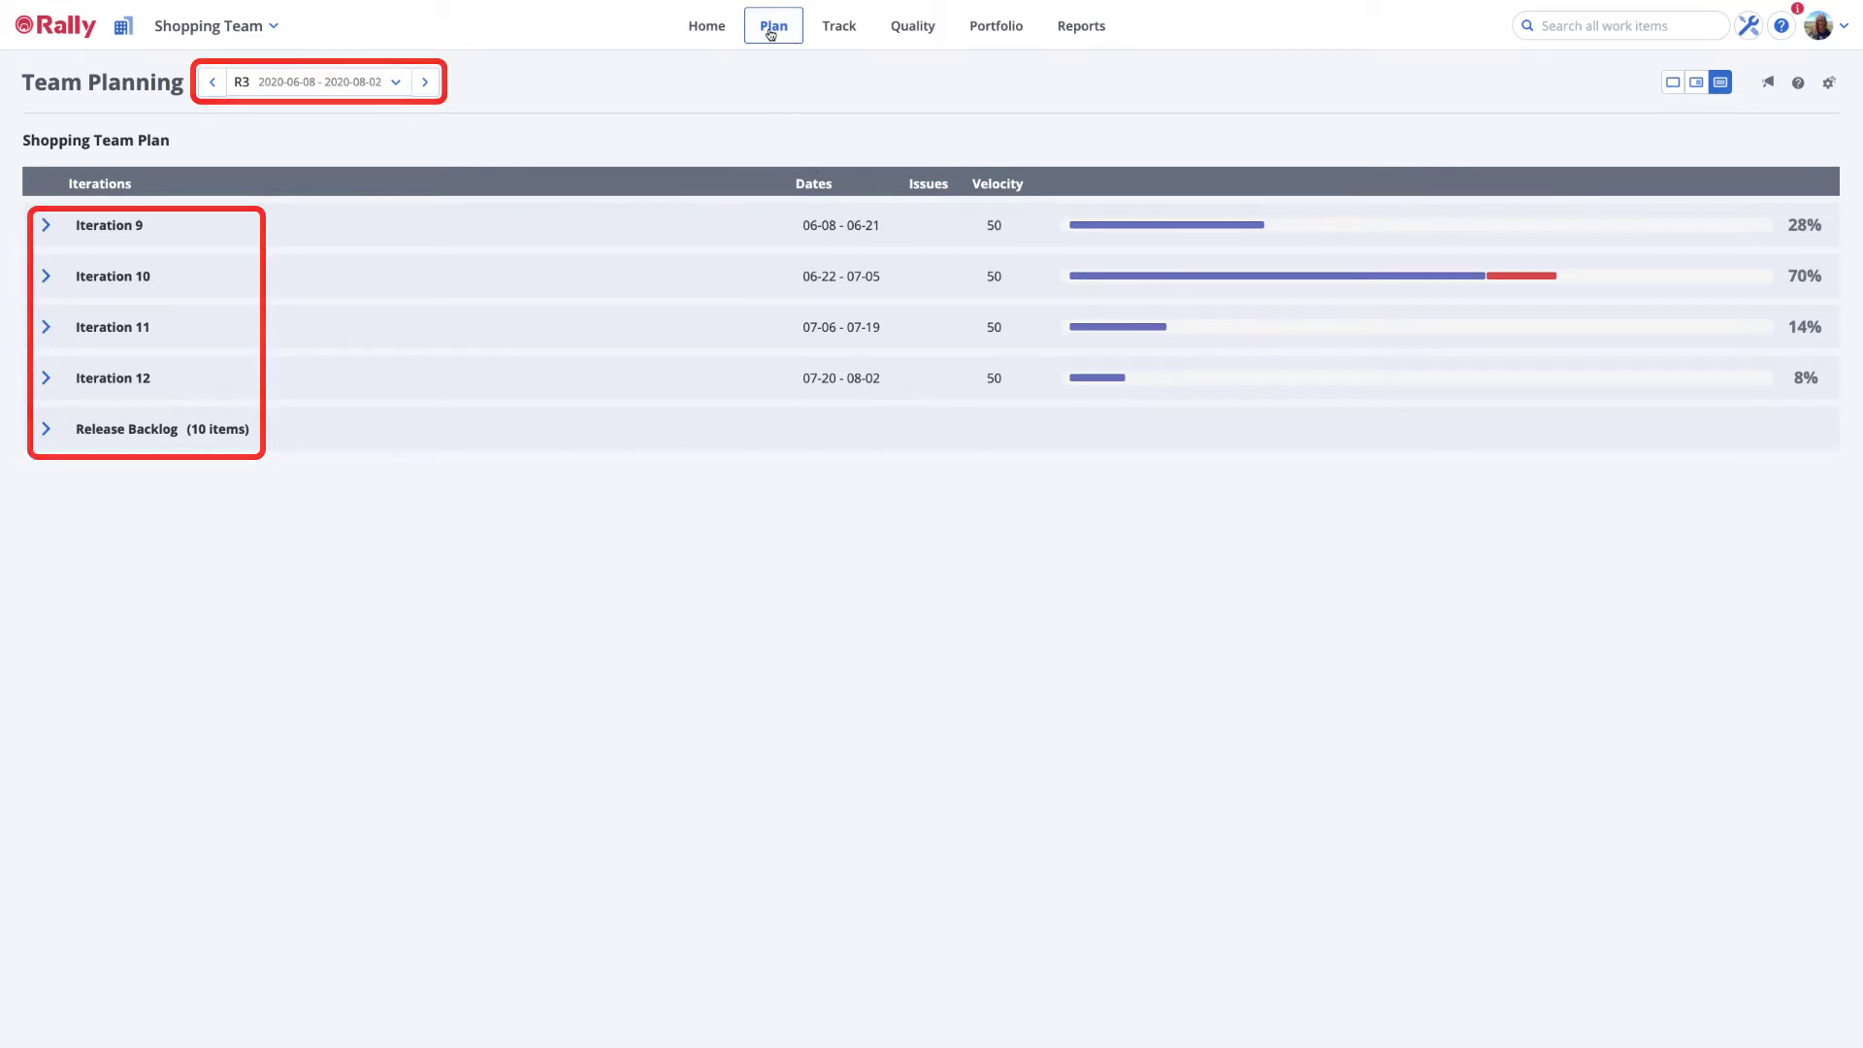
mouse_move(773, 25)
click(793, 160)
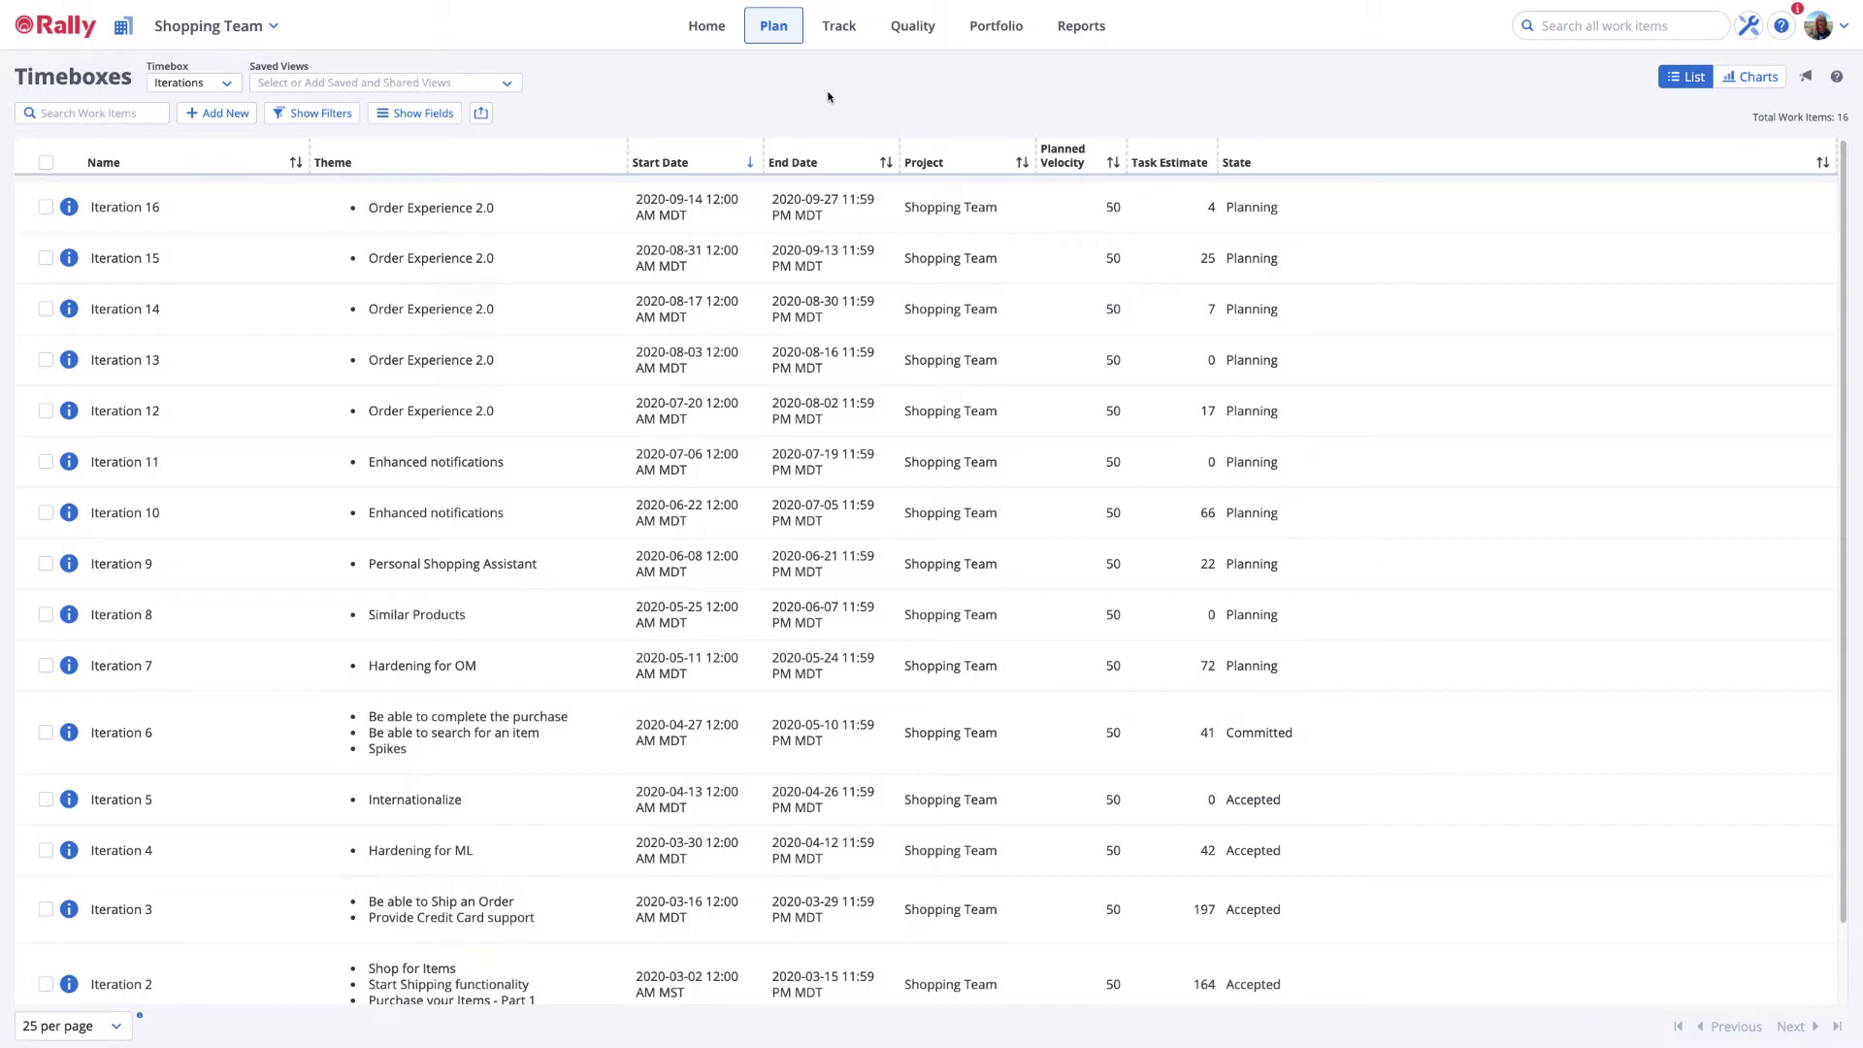
click(222, 84)
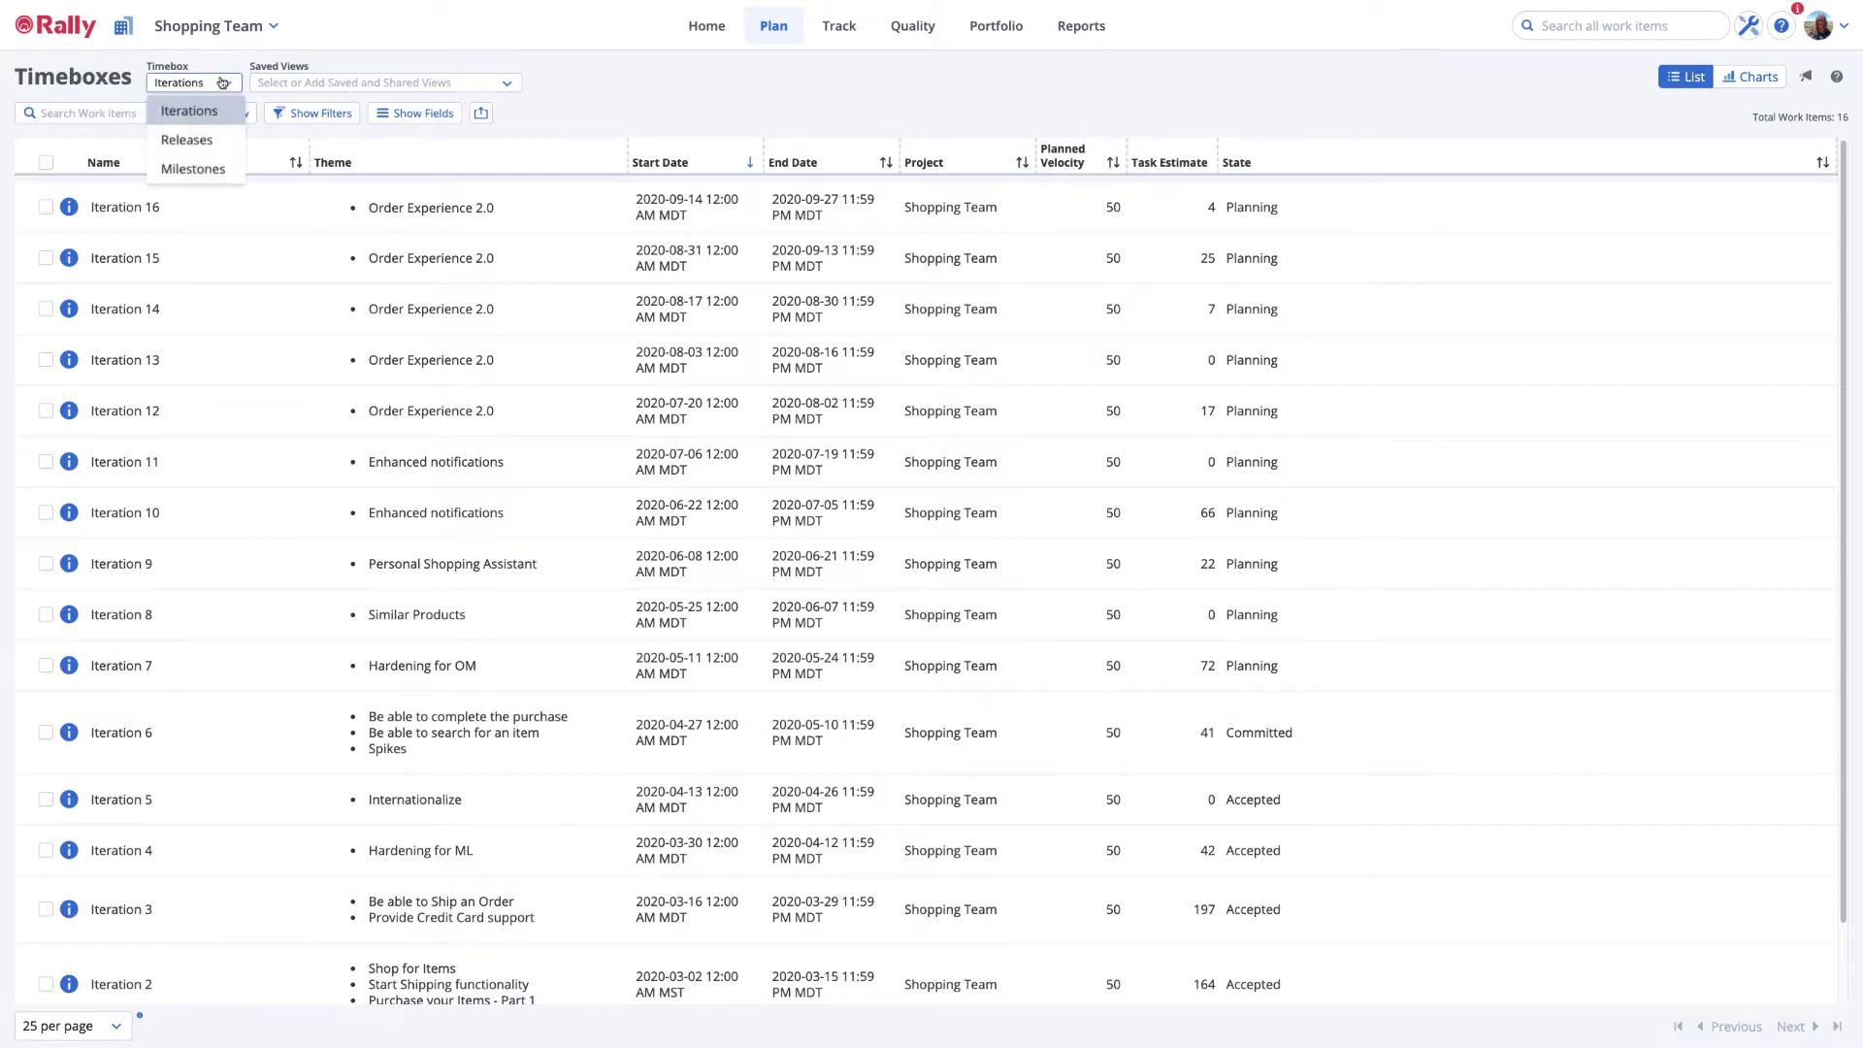
click(219, 140)
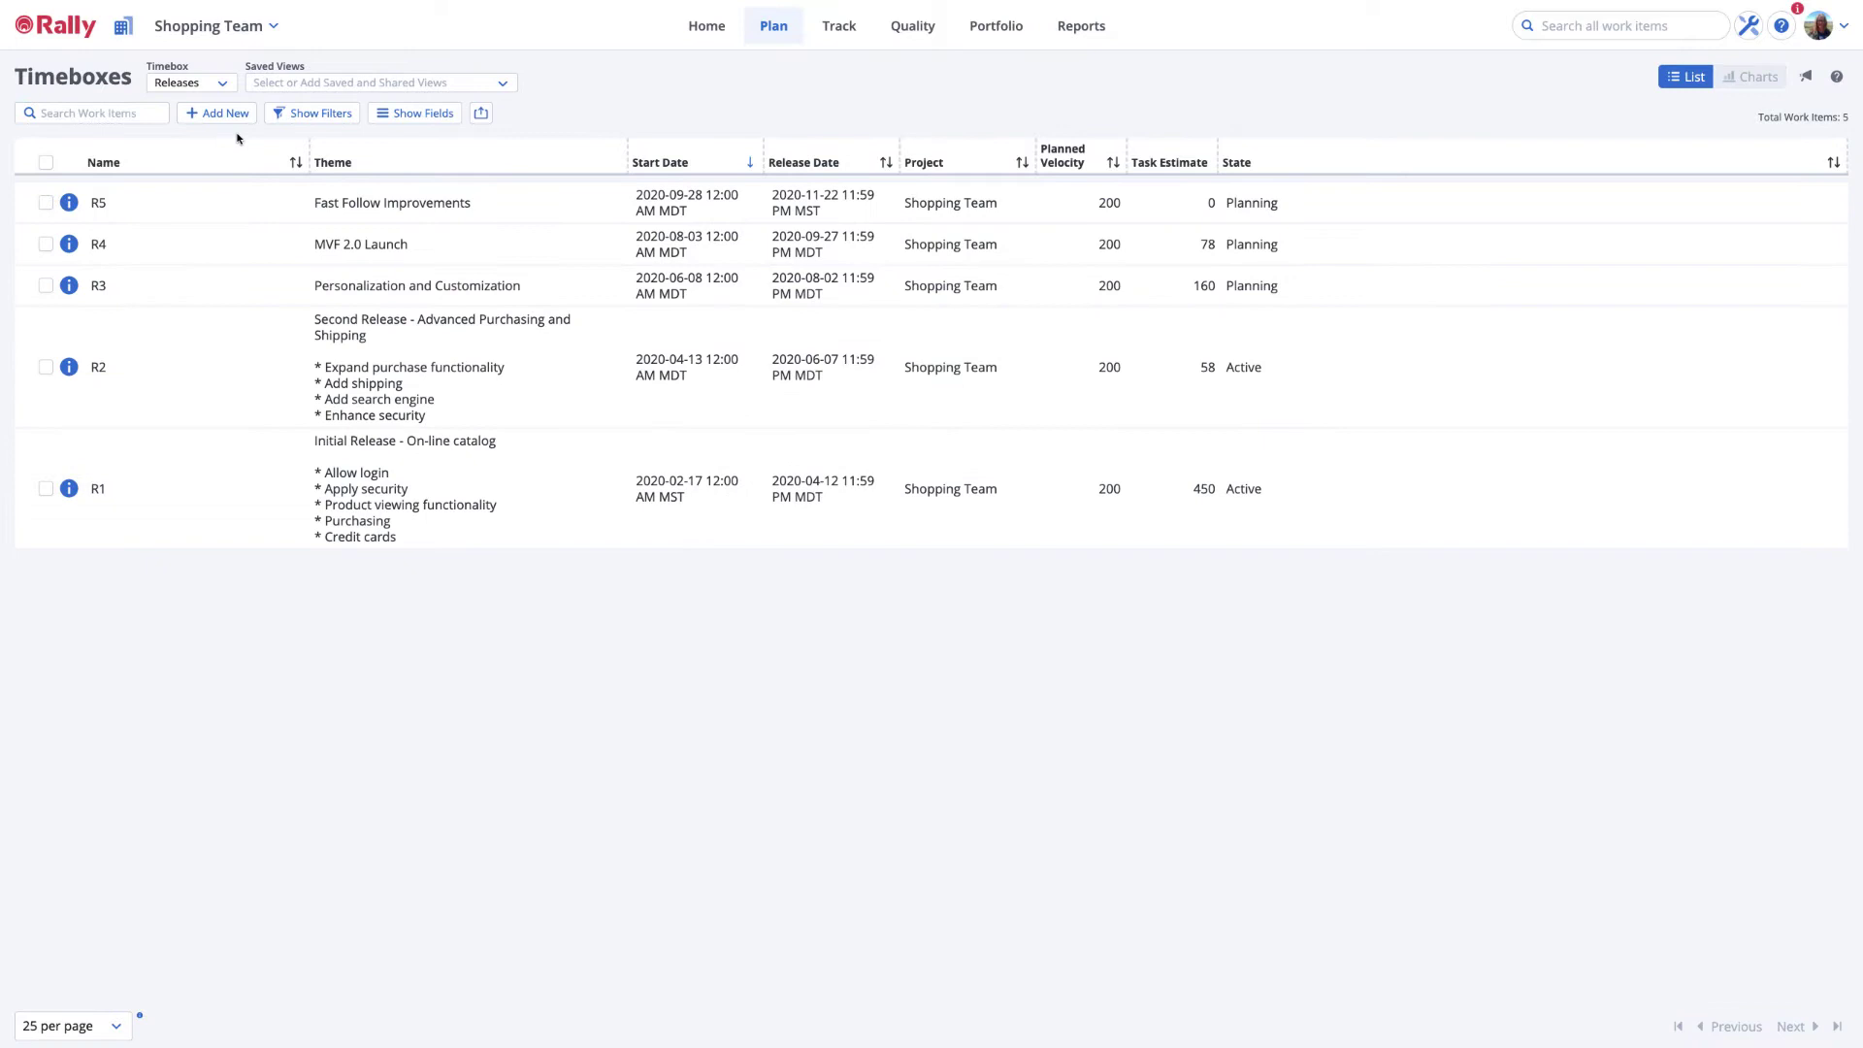
click(774, 34)
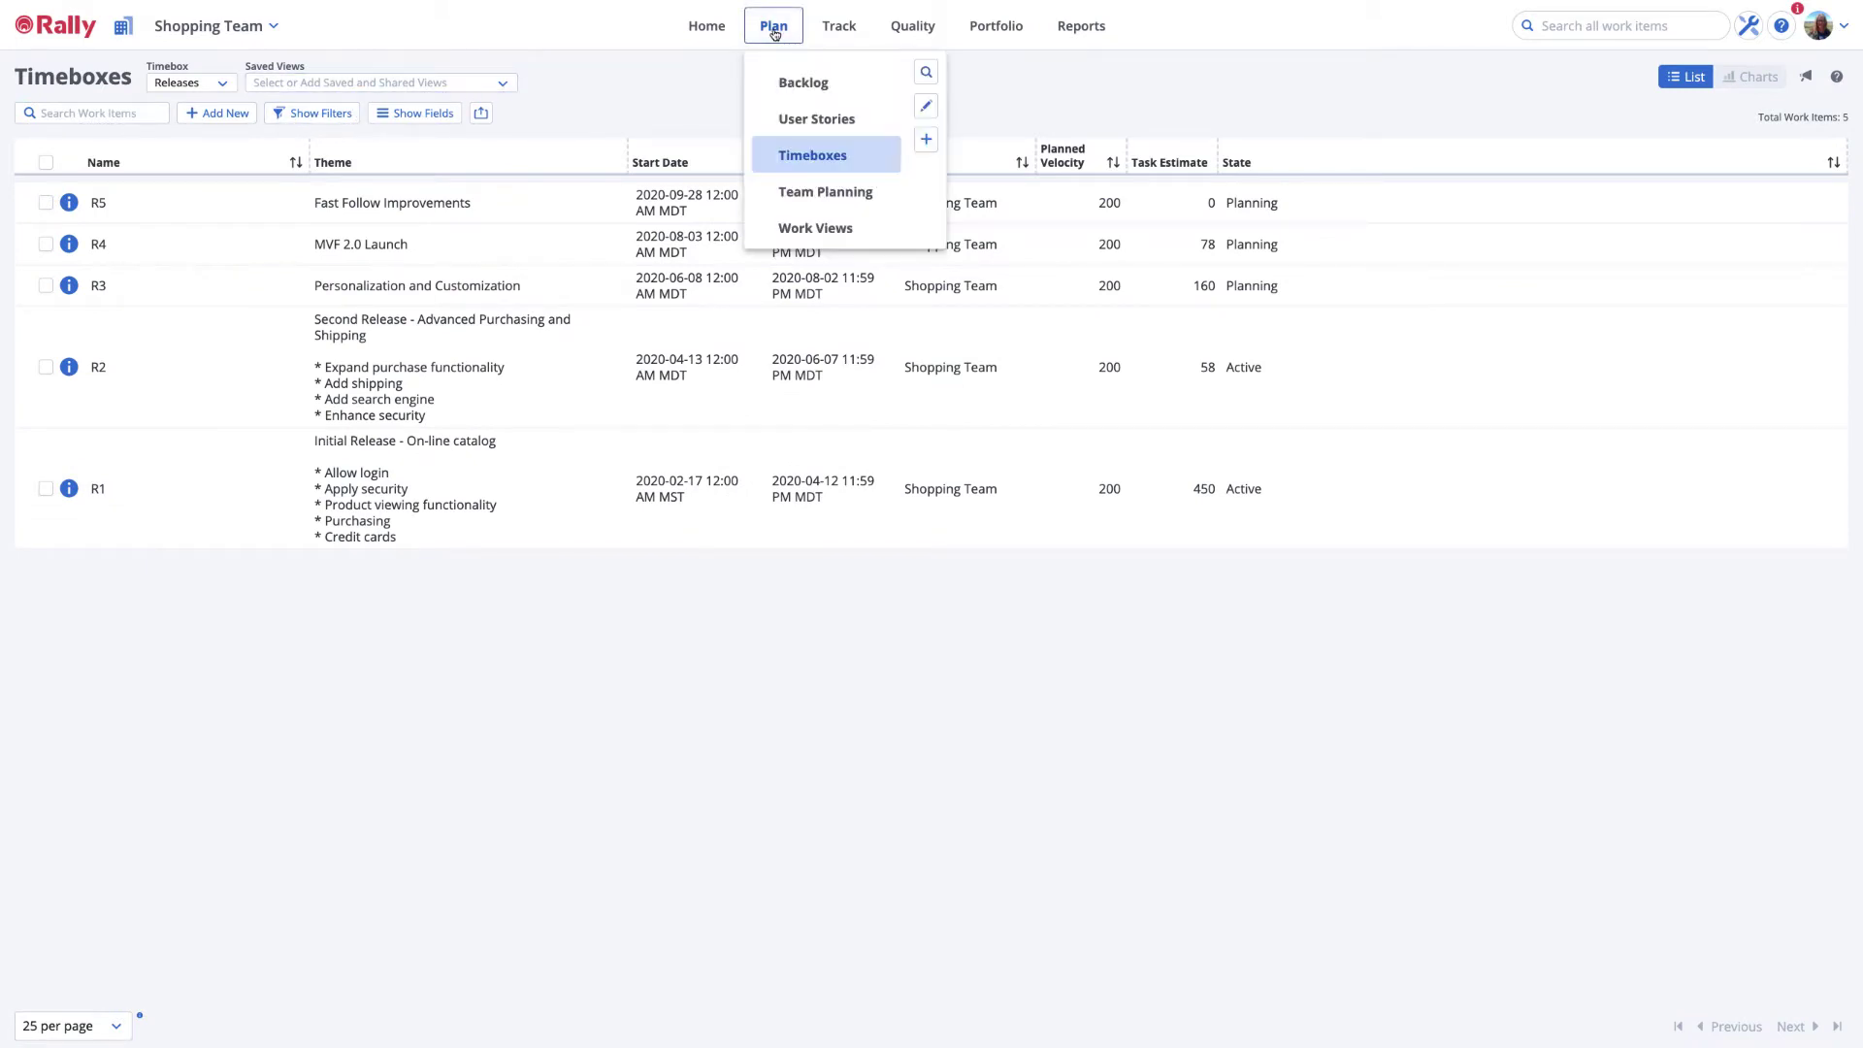
- Return to Team Planning and keep R3 as the planned release
click(794, 195)
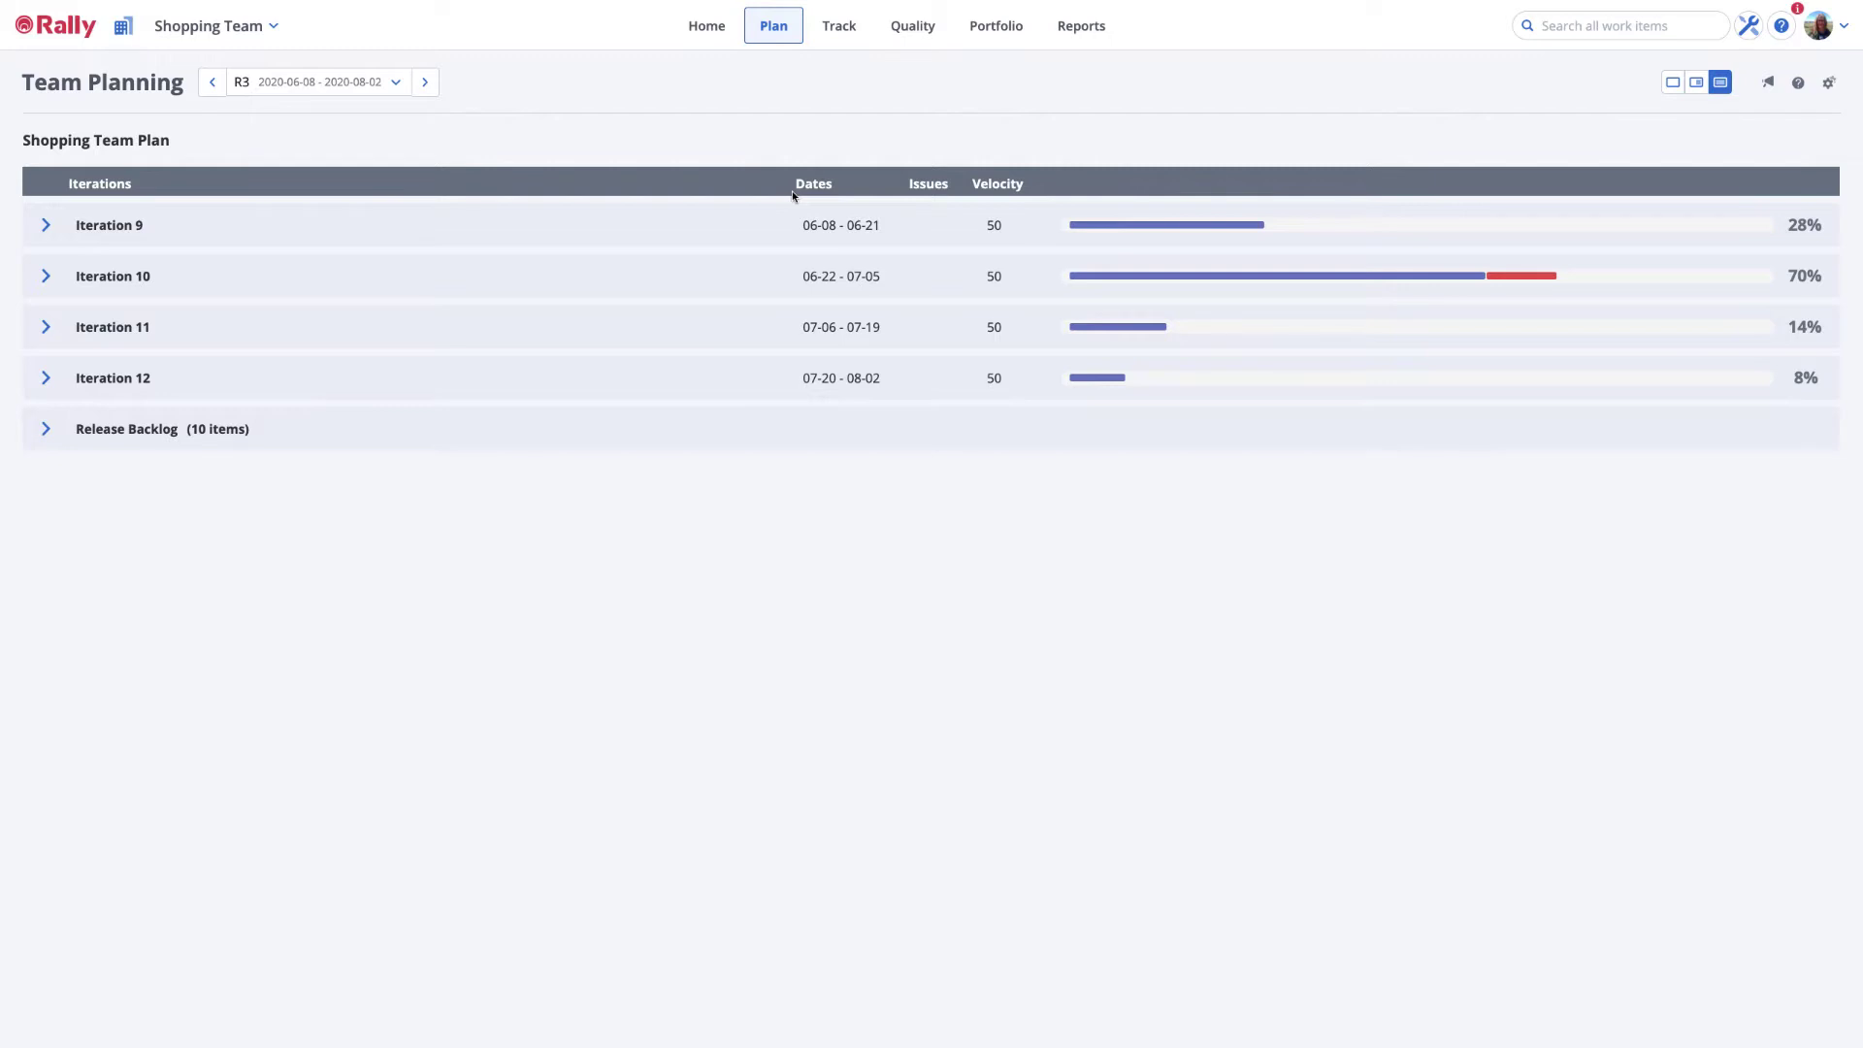
click(395, 81)
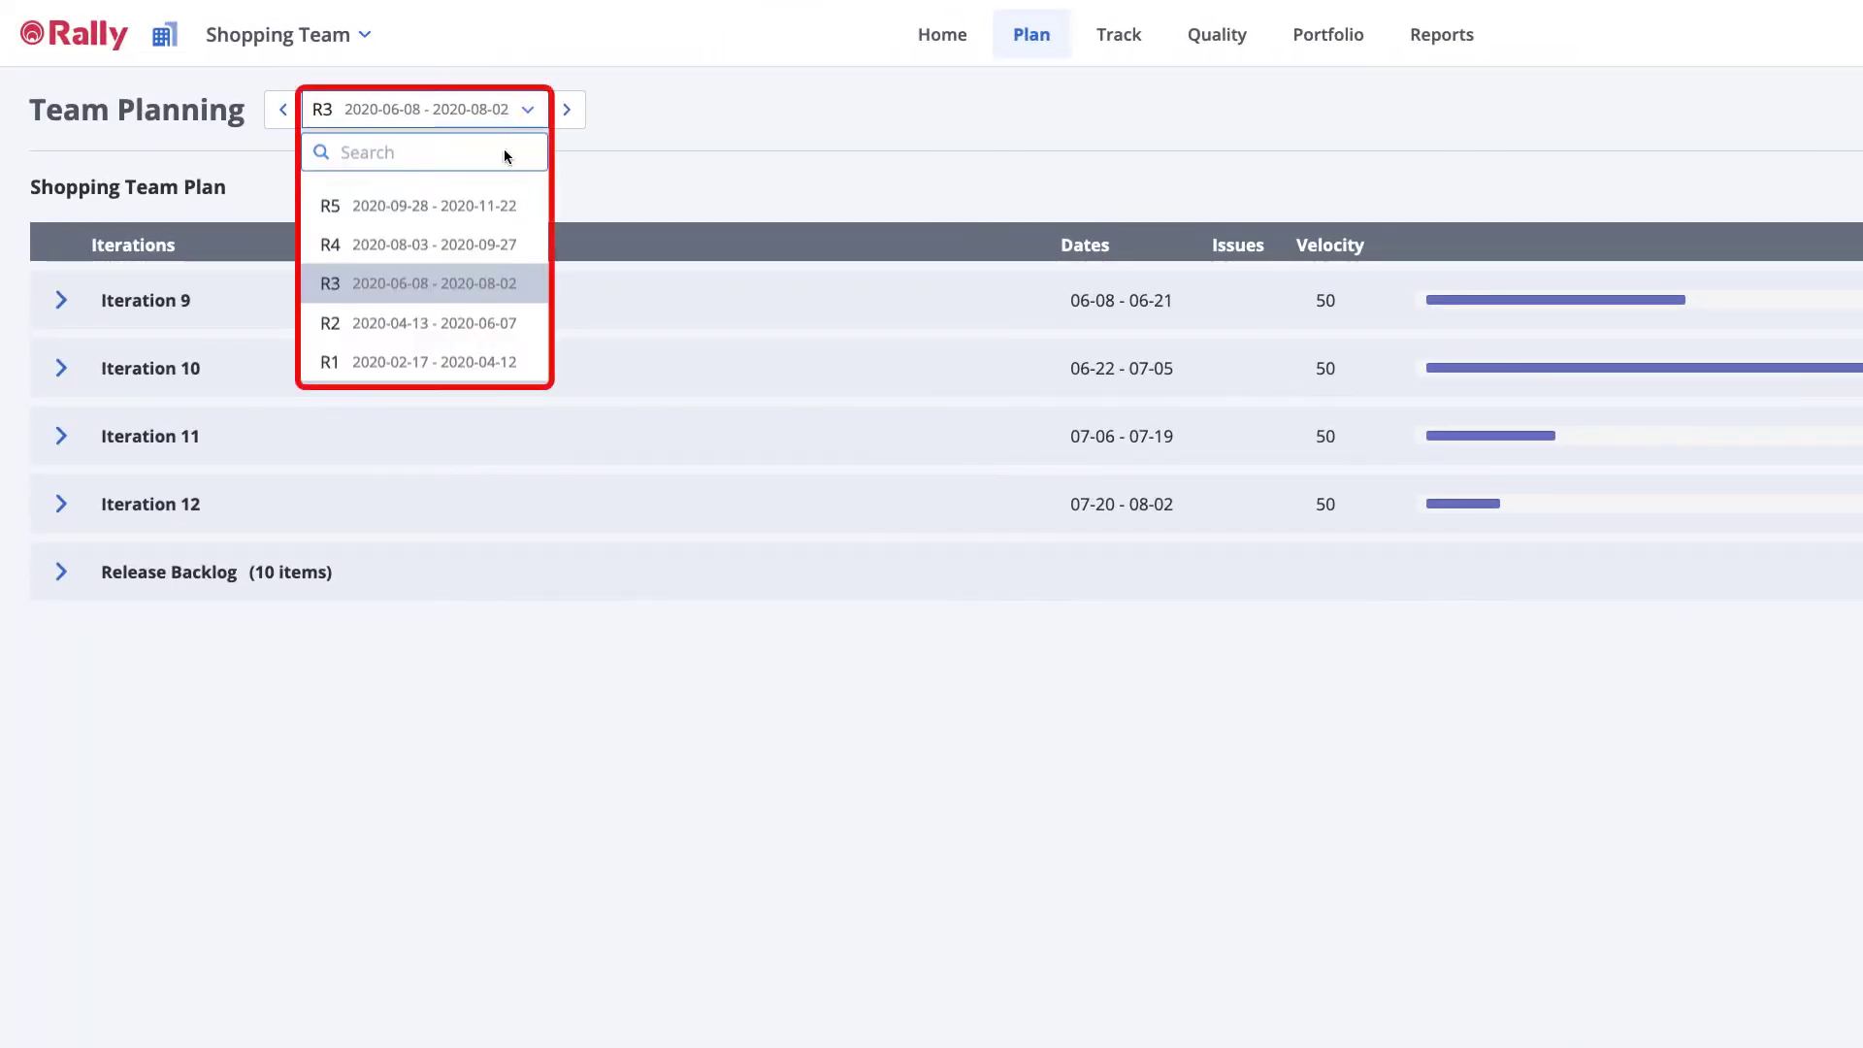
click(456, 284)
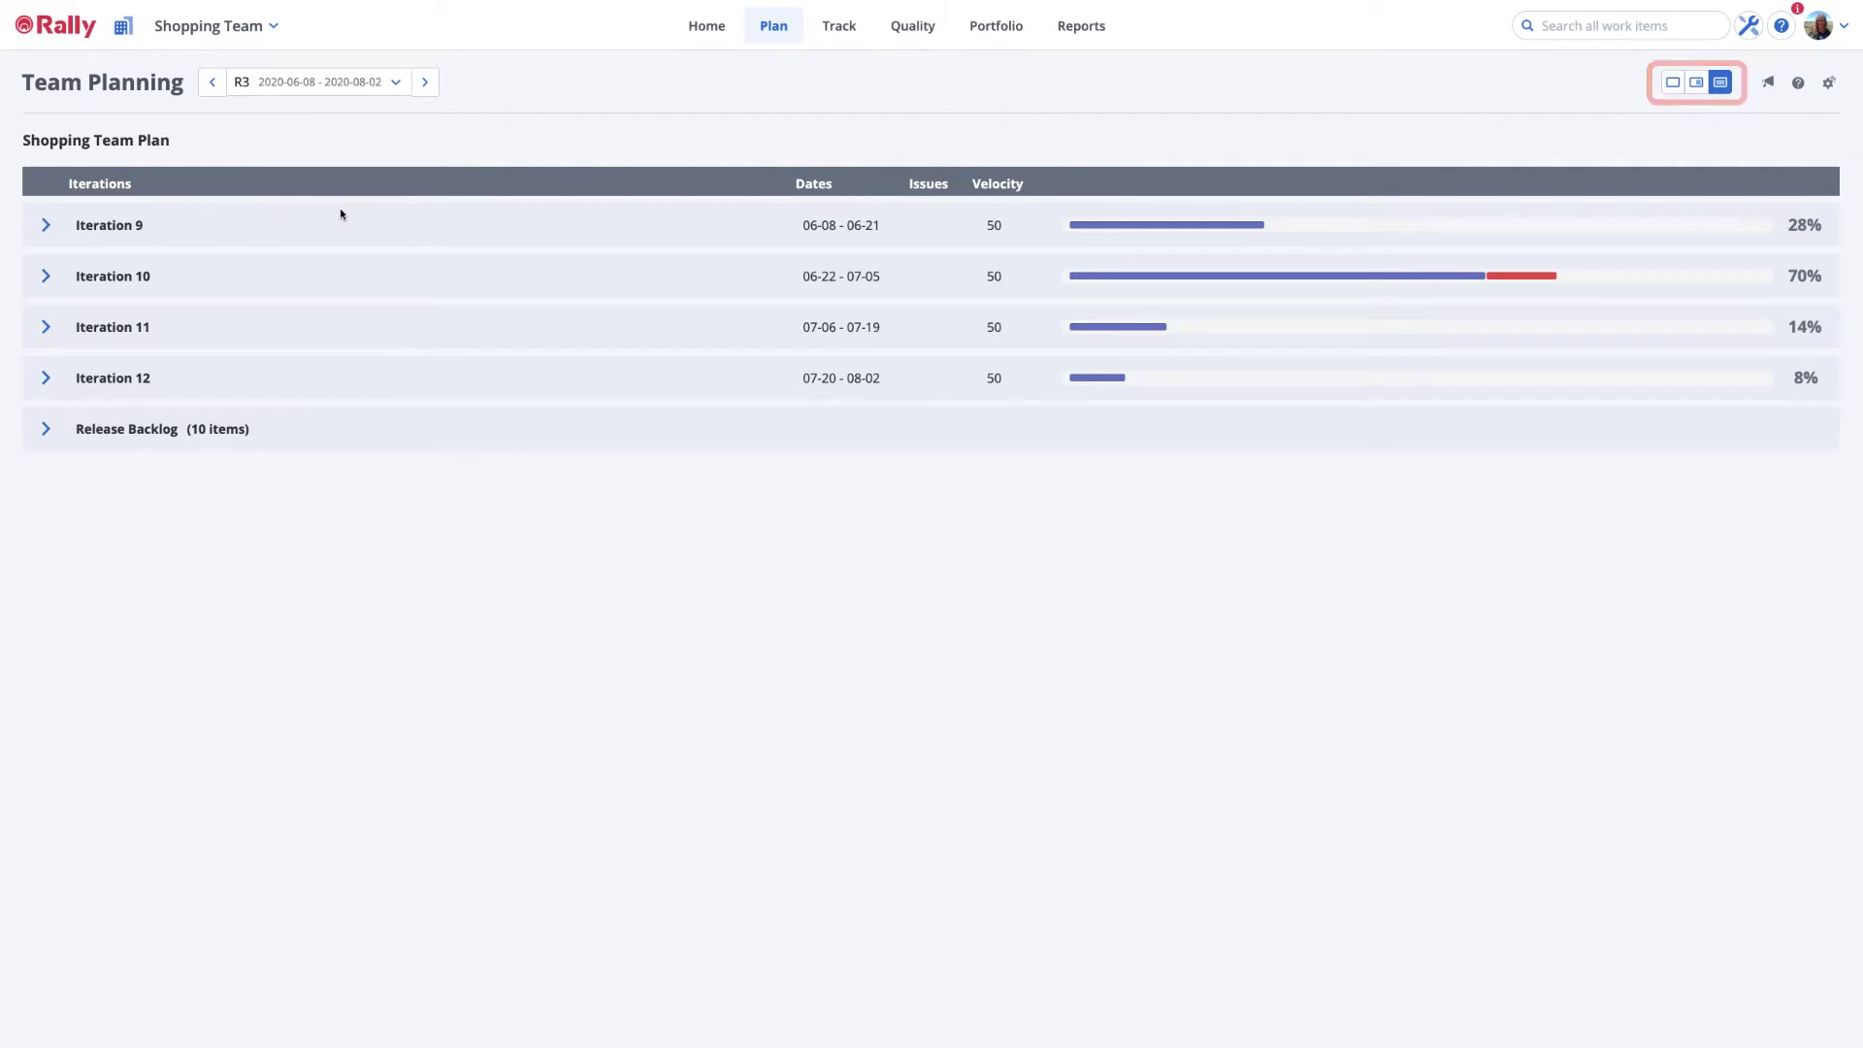
- Cycle through Backlog and split views, ending on the Iterations 9–12 plan only
click(1671, 84)
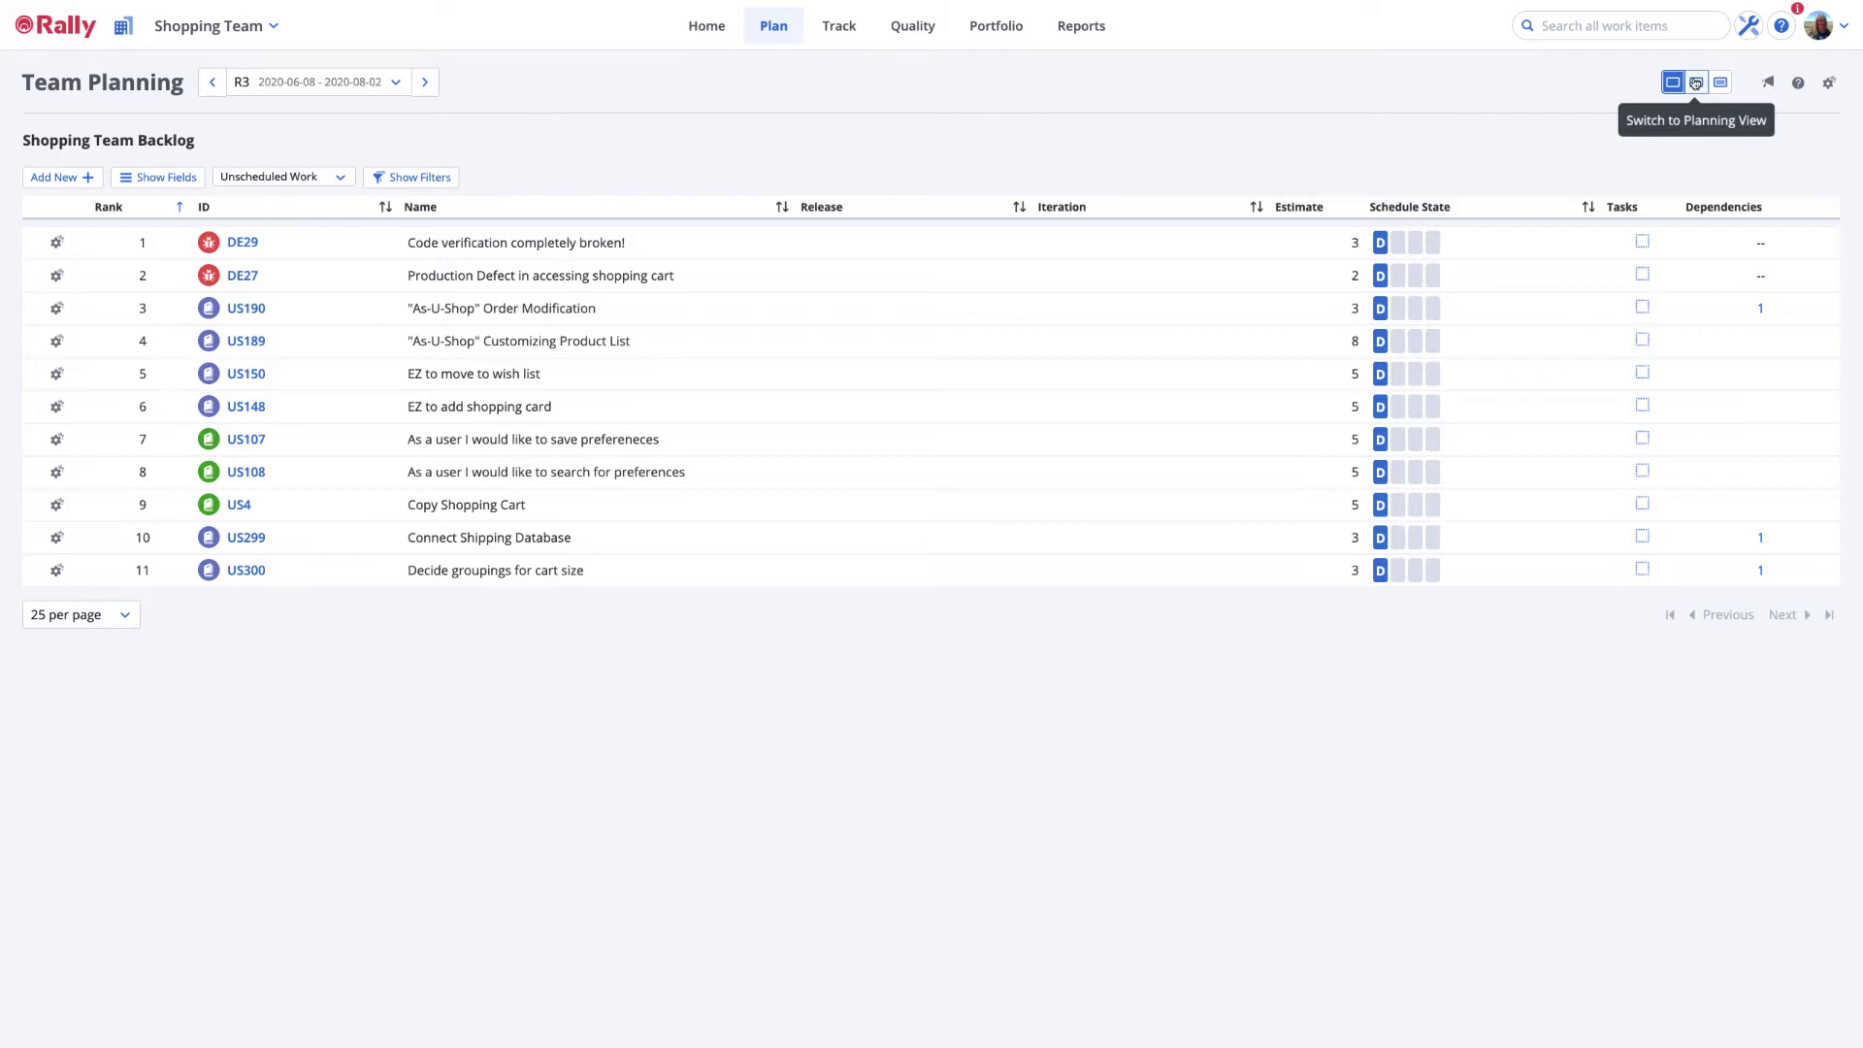
click(1696, 84)
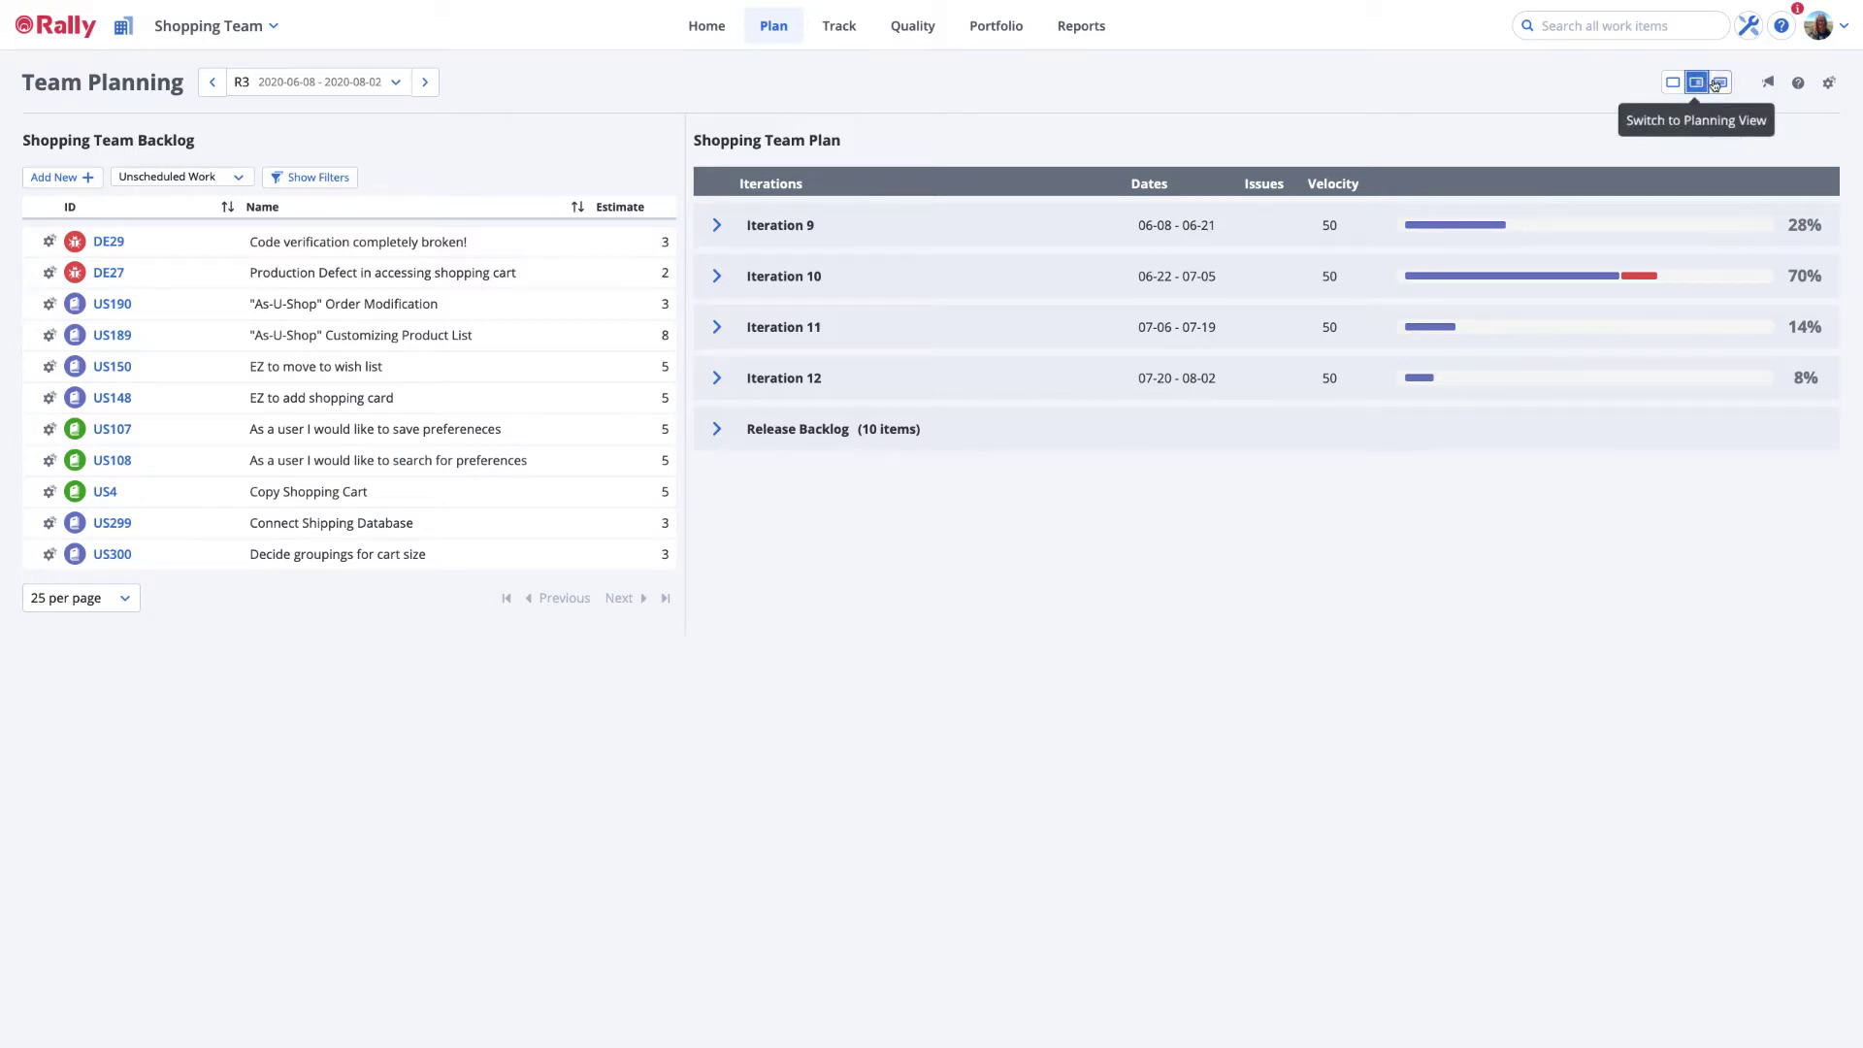
click(1719, 86)
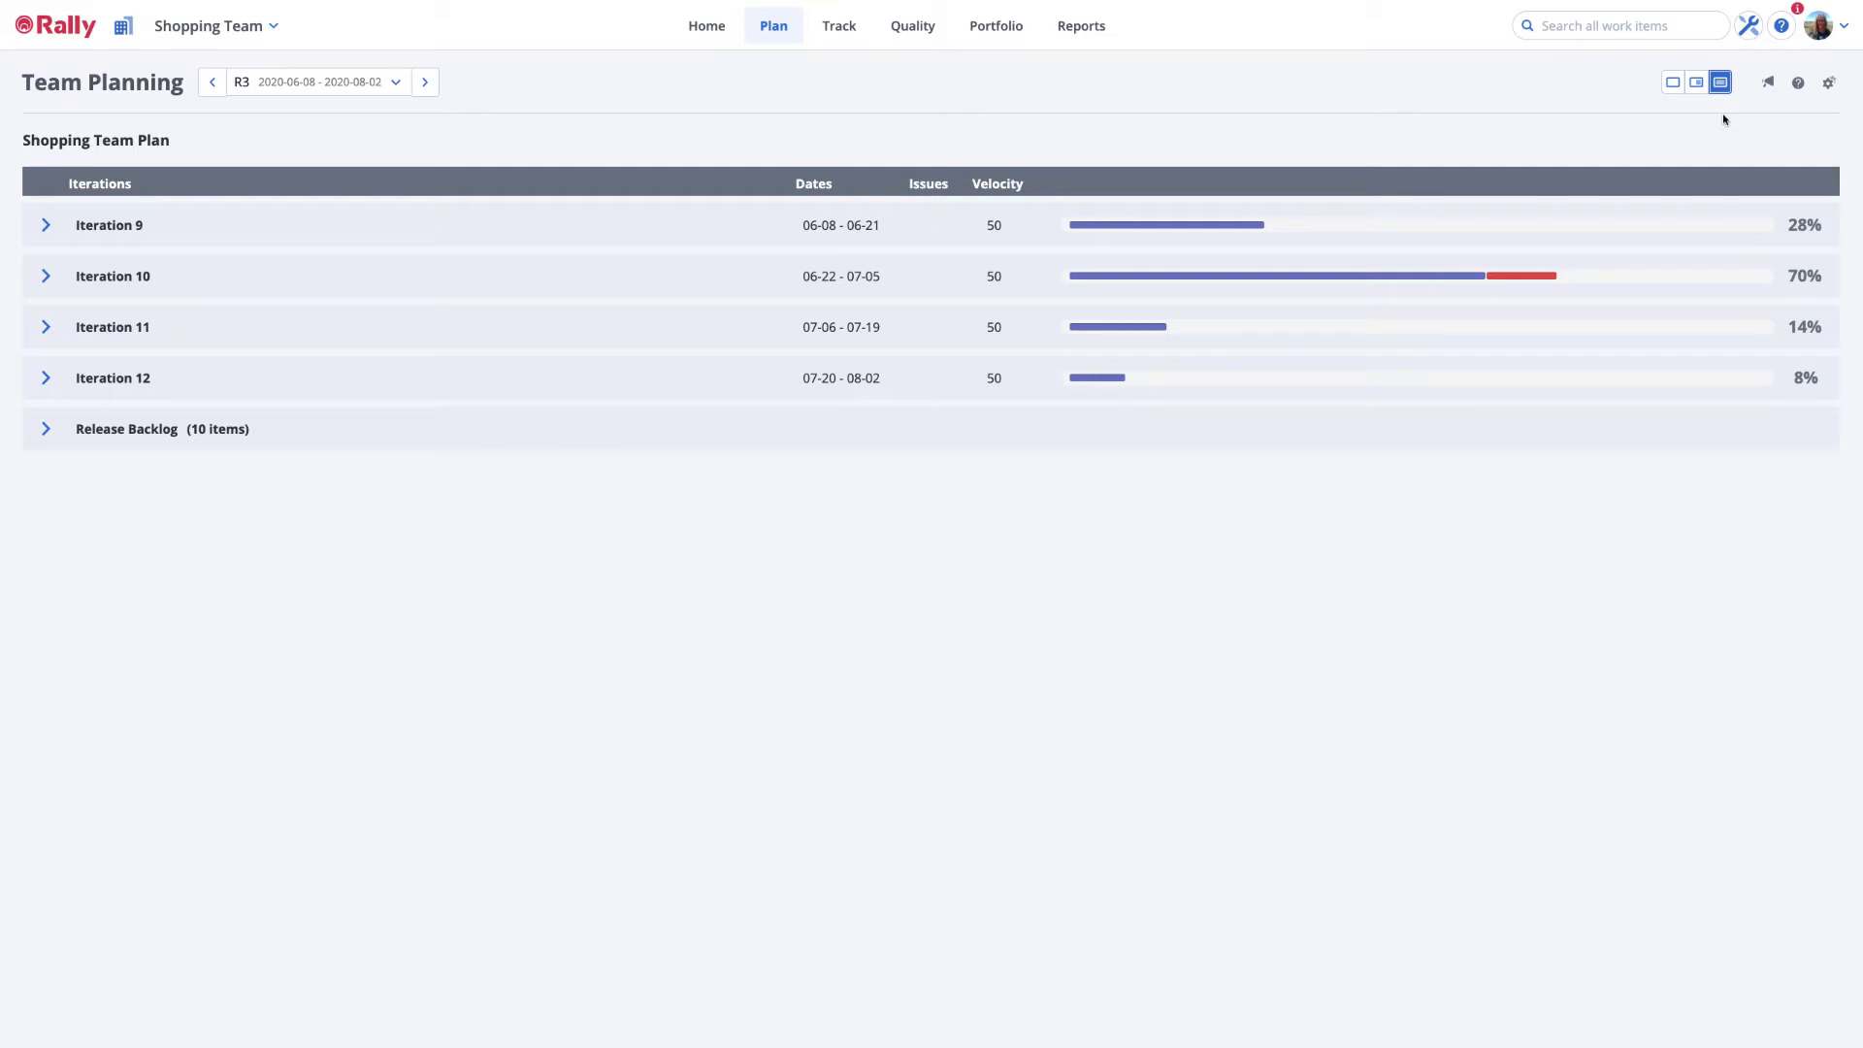
- Show the backlog as R3's Release Backlog after briefly viewing Unscheduled Work
click(1671, 85)
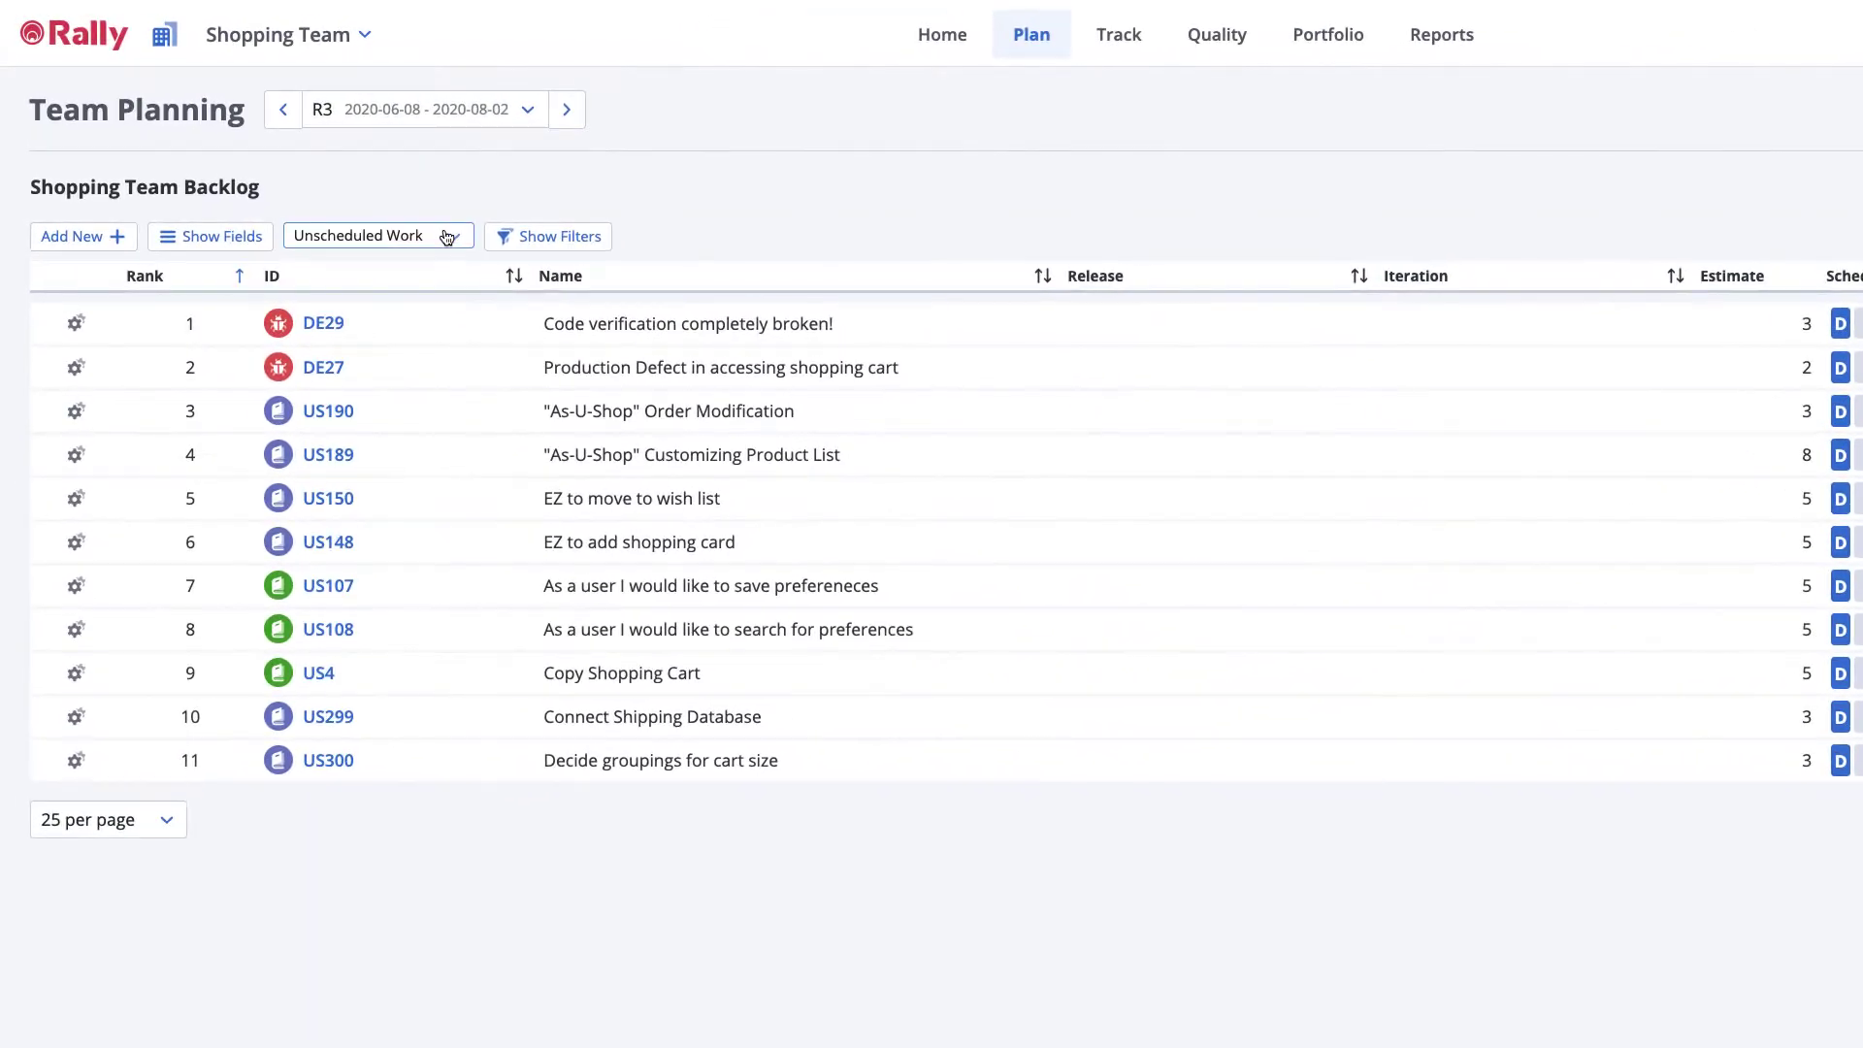
click(450, 243)
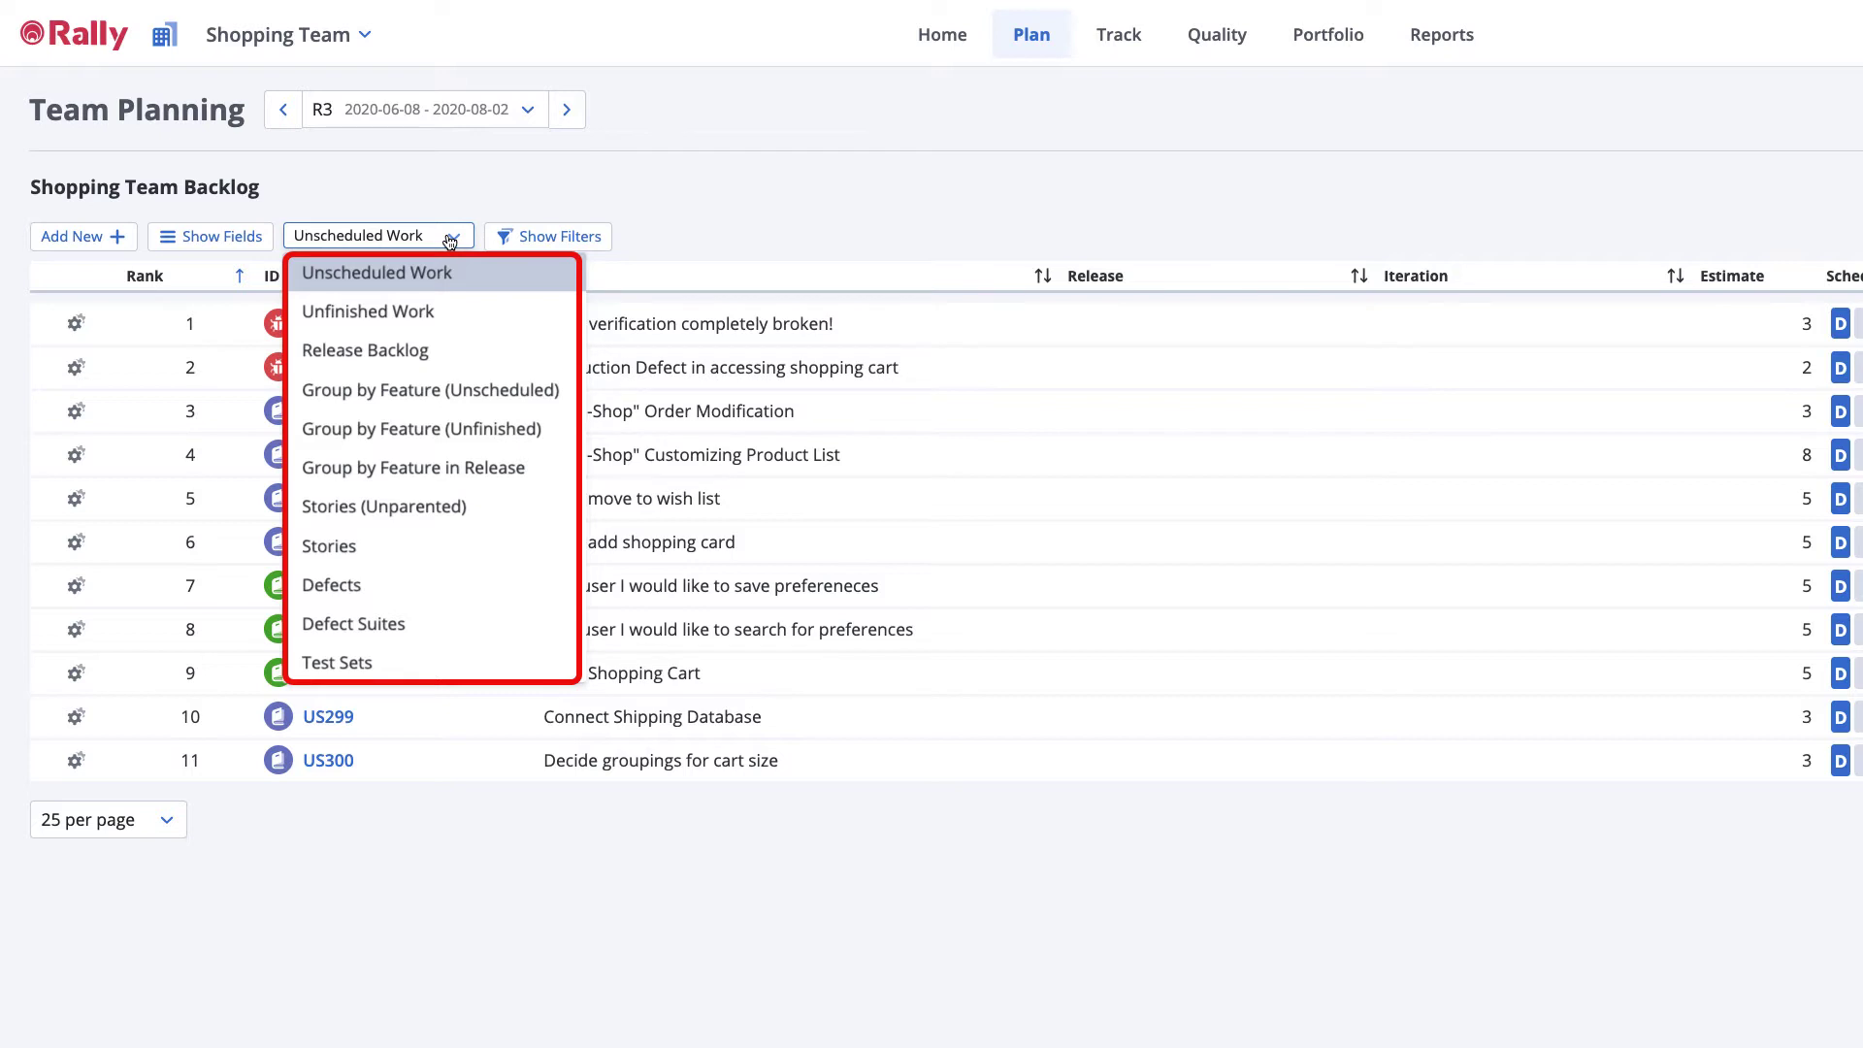
click(420, 357)
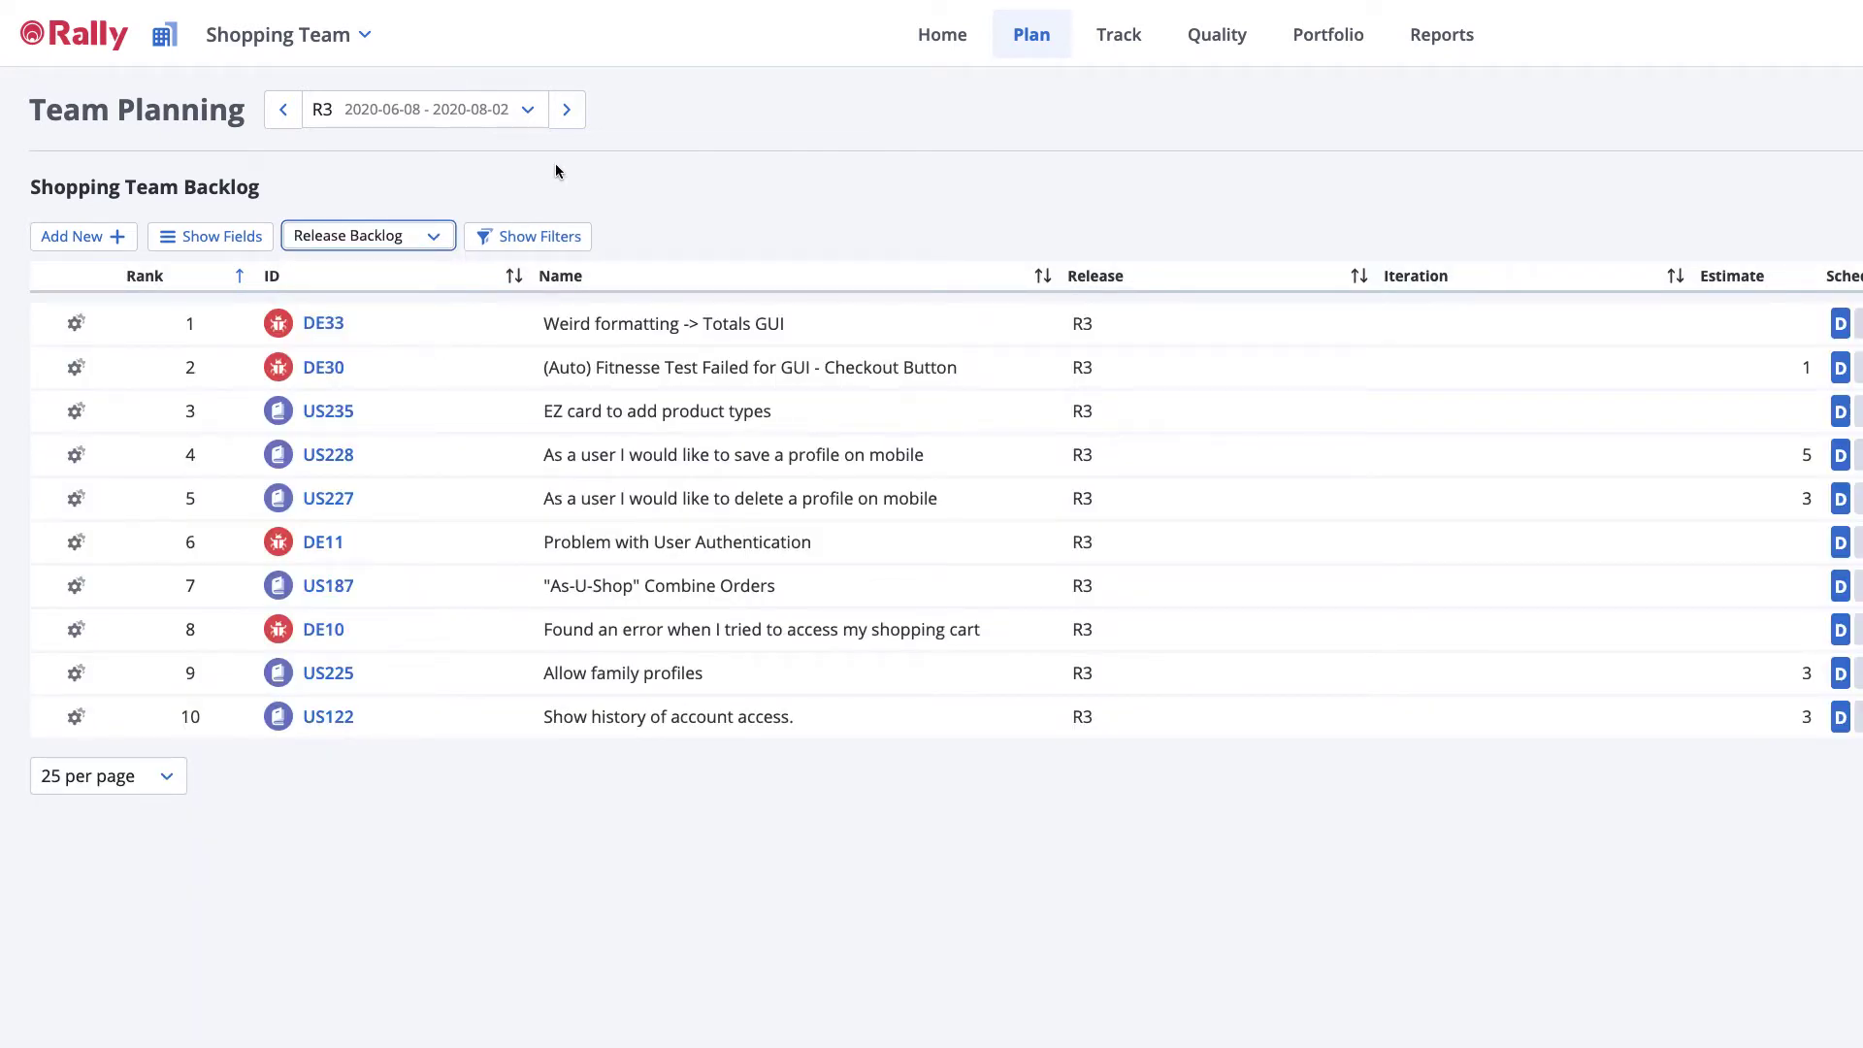
click(433, 240)
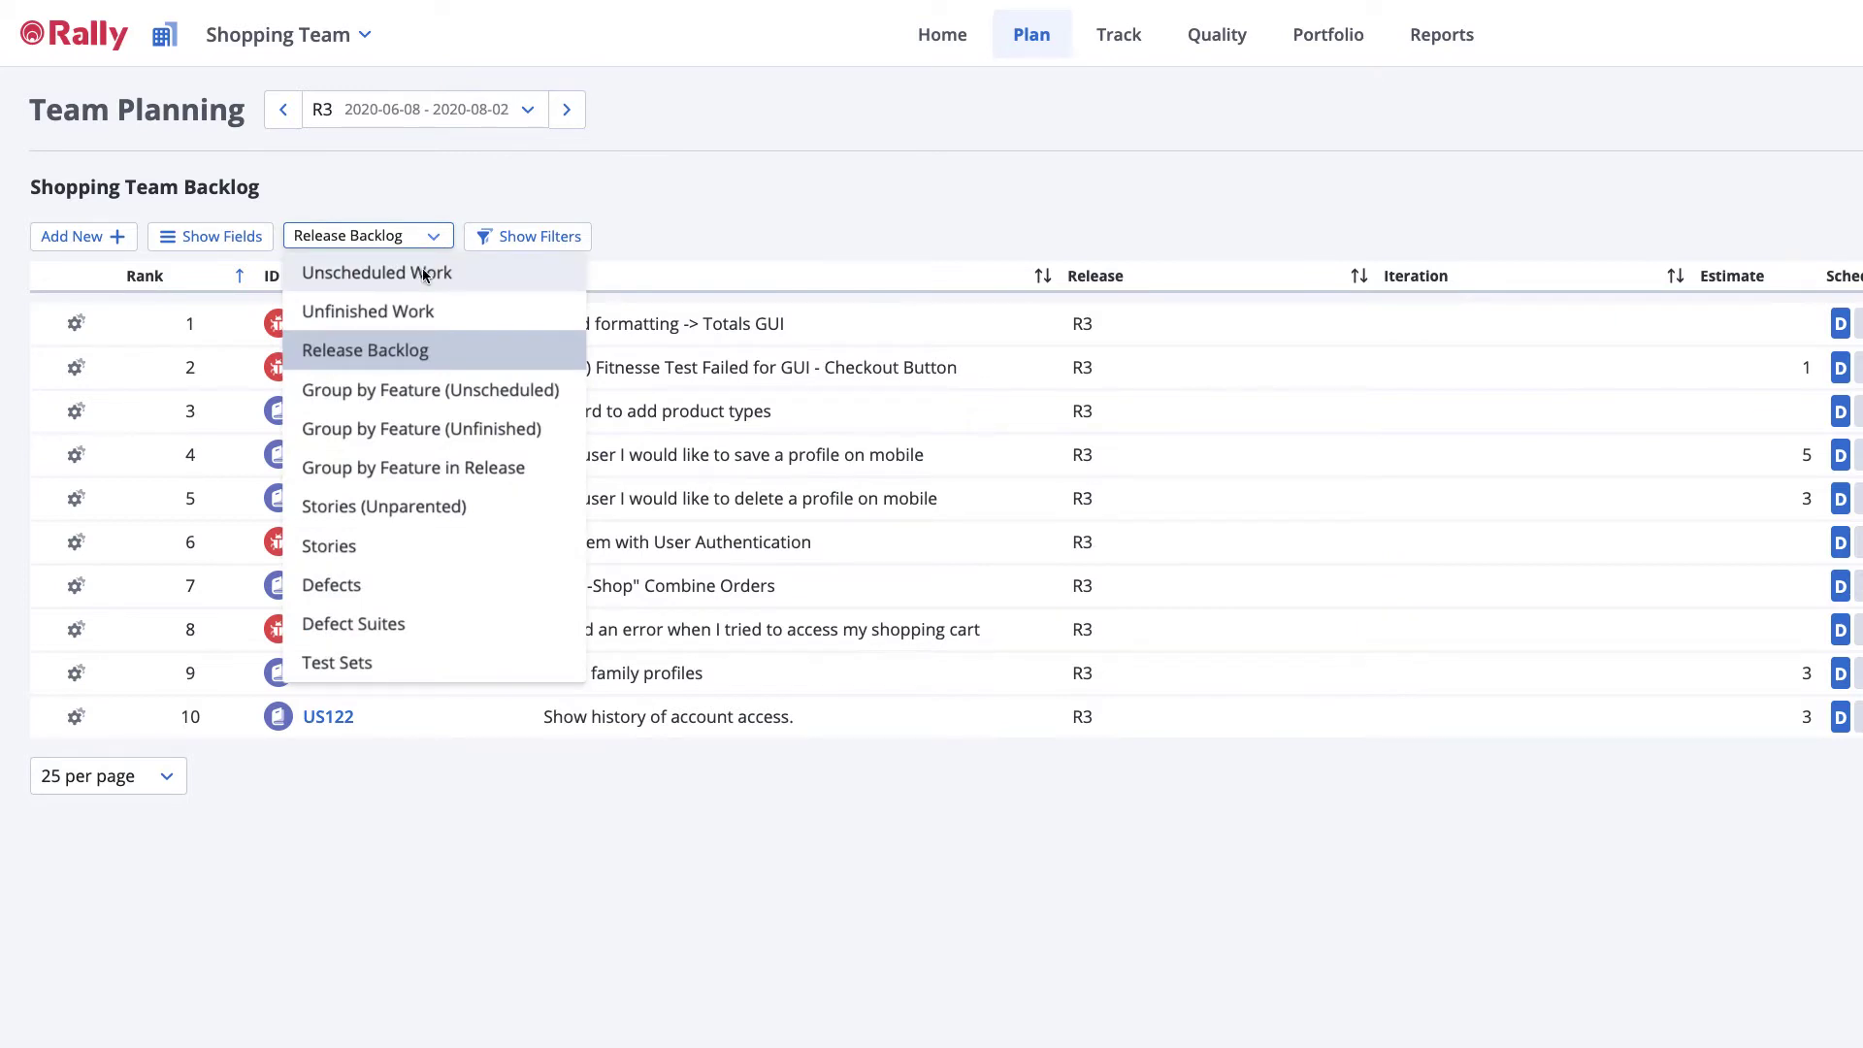
click(425, 276)
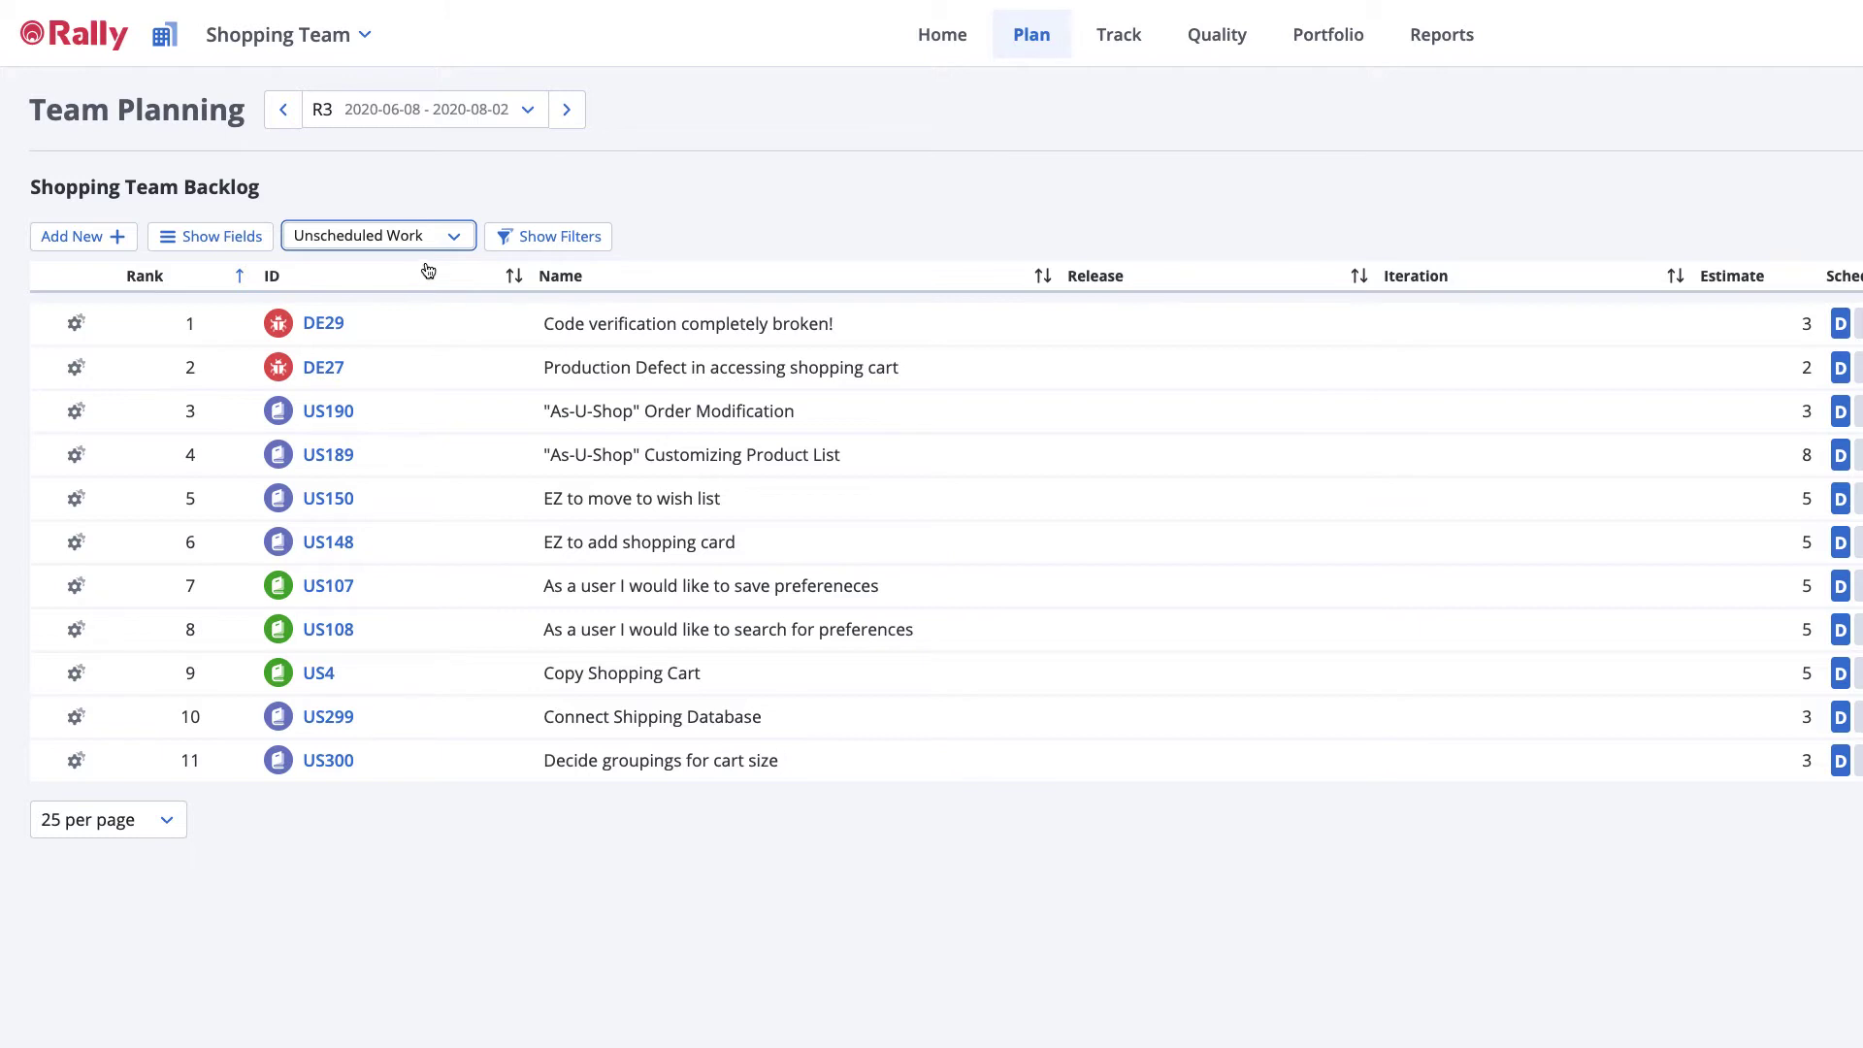
click(449, 239)
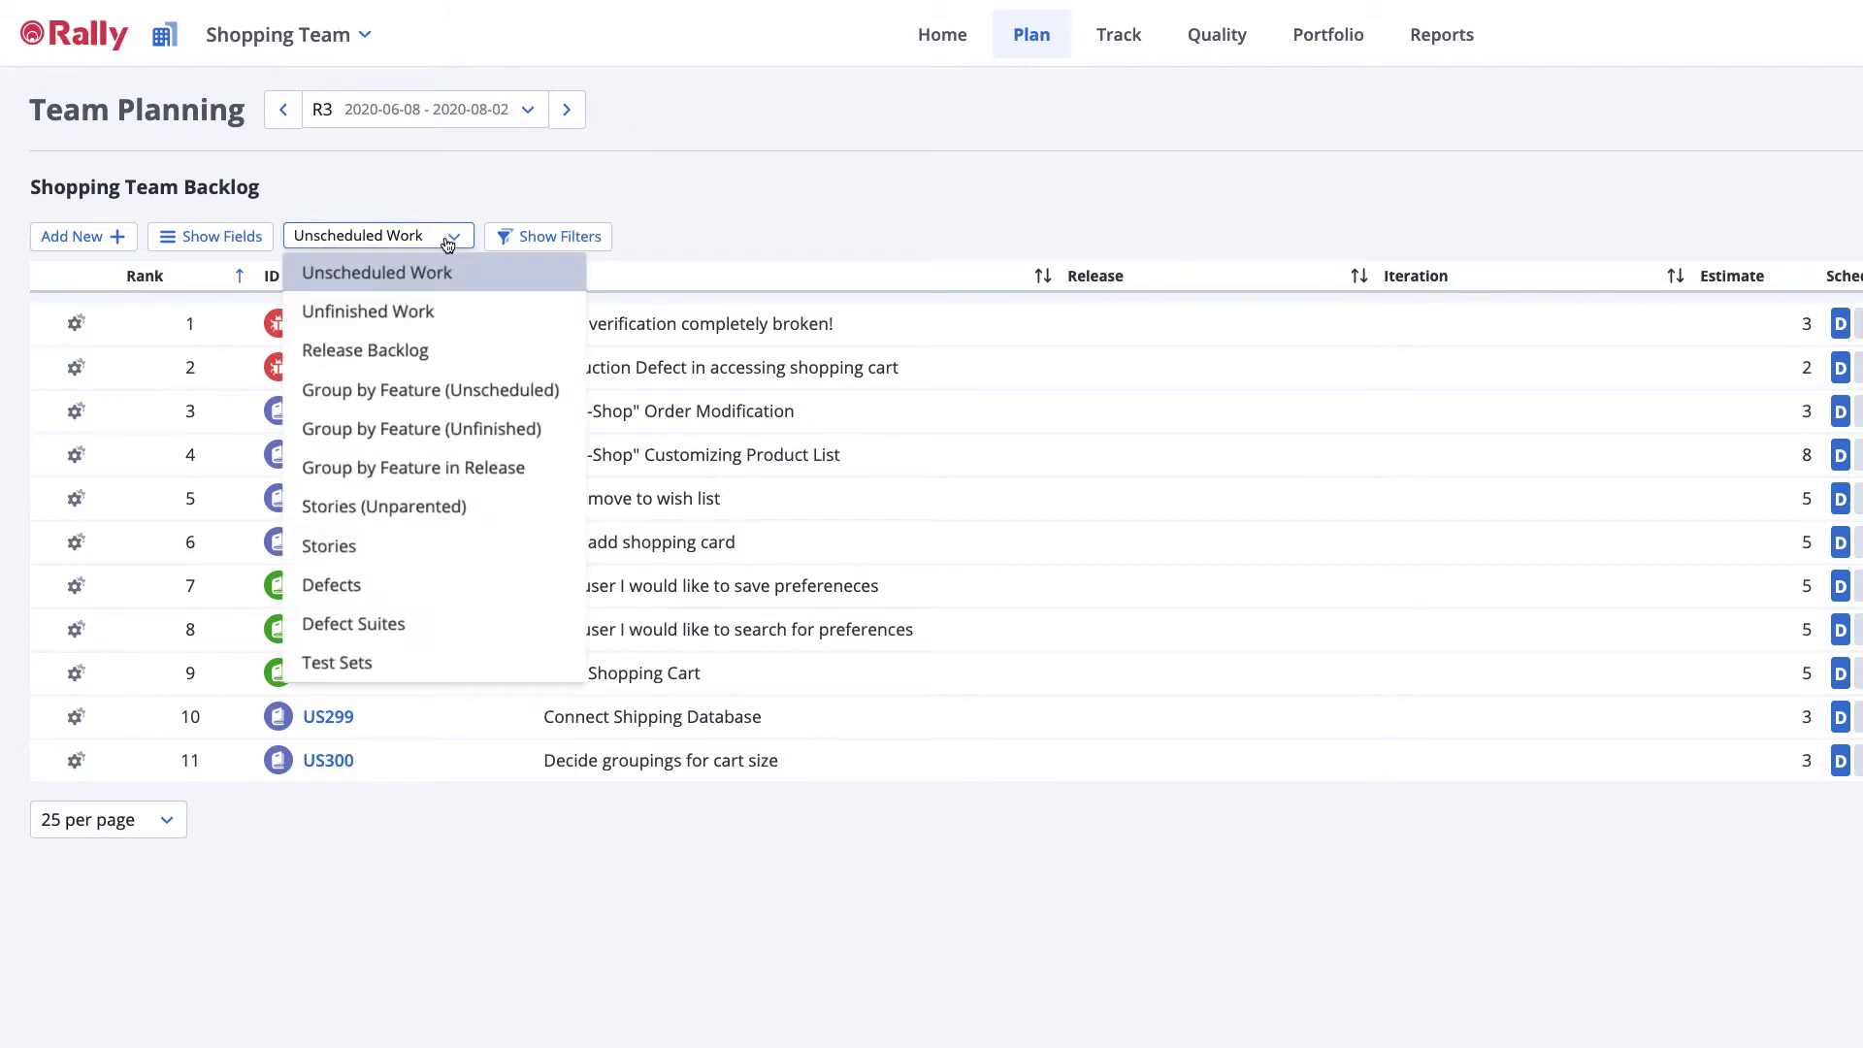
click(423, 348)
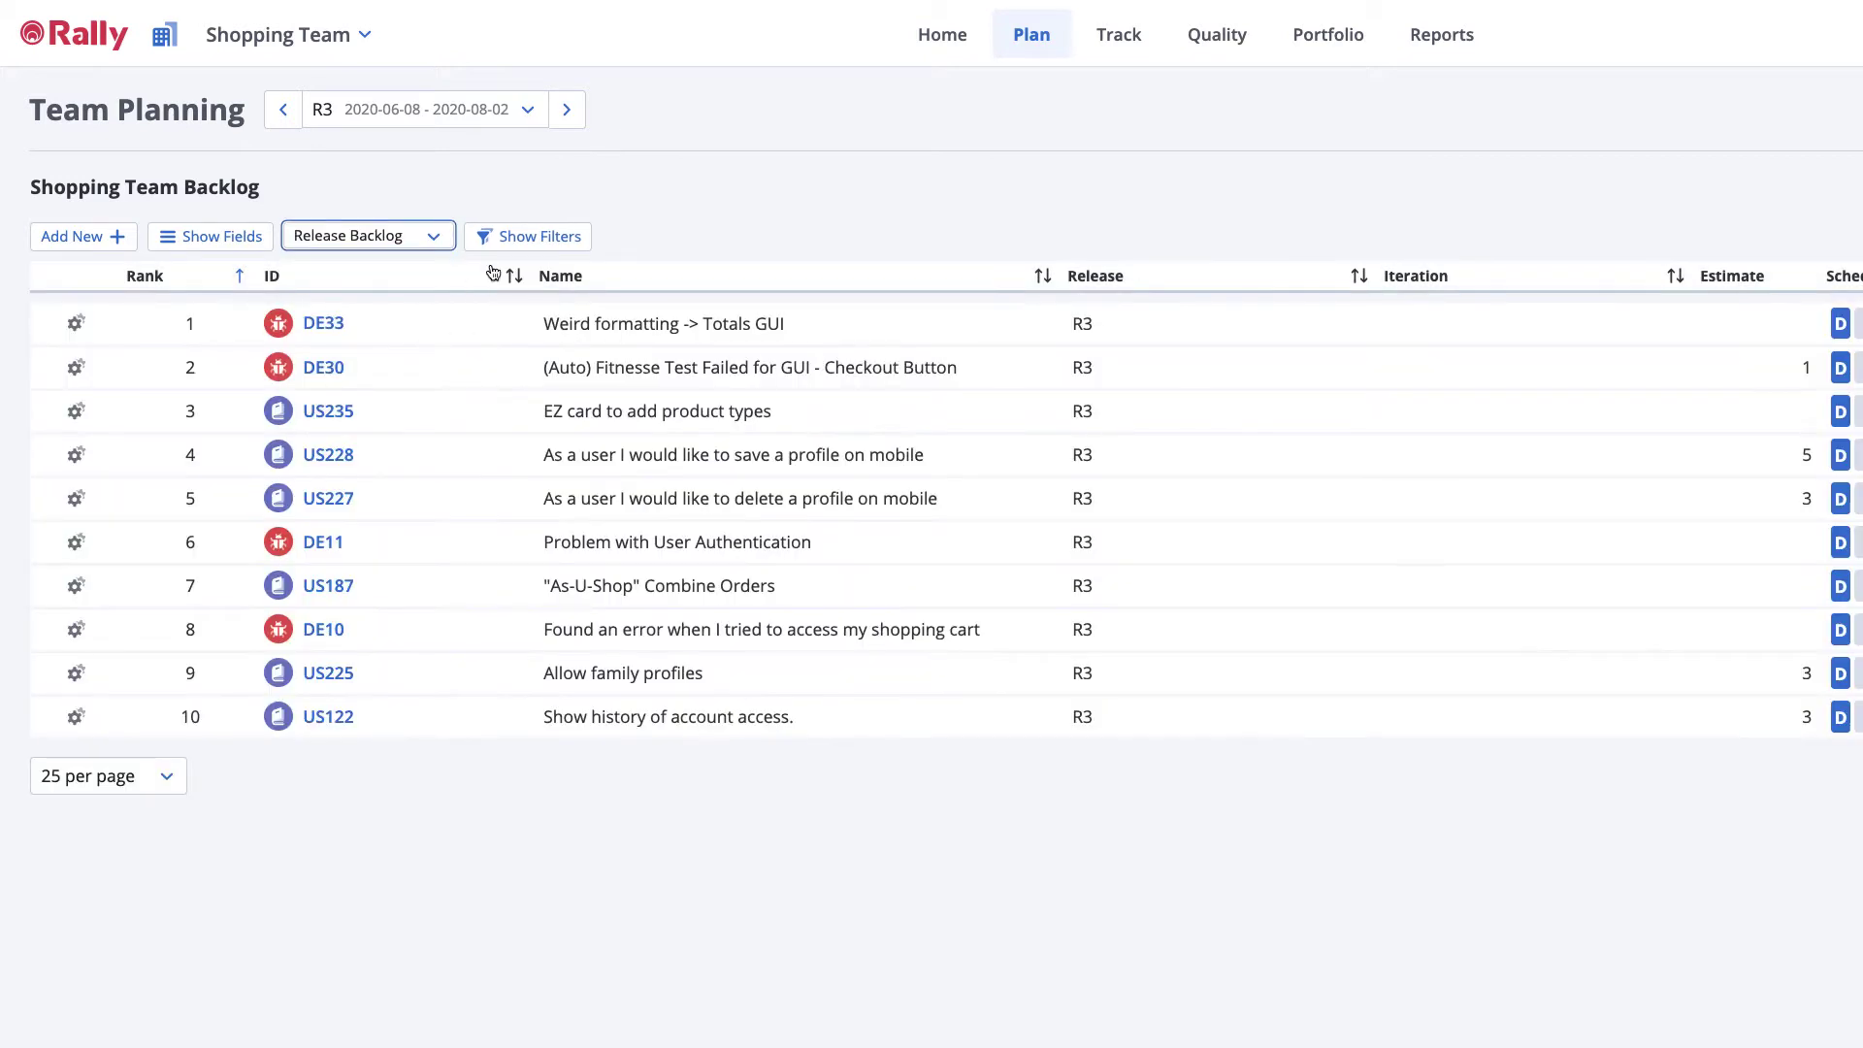
- Open the backlog filter bar and its filter list, then hide them unchanged
click(556, 240)
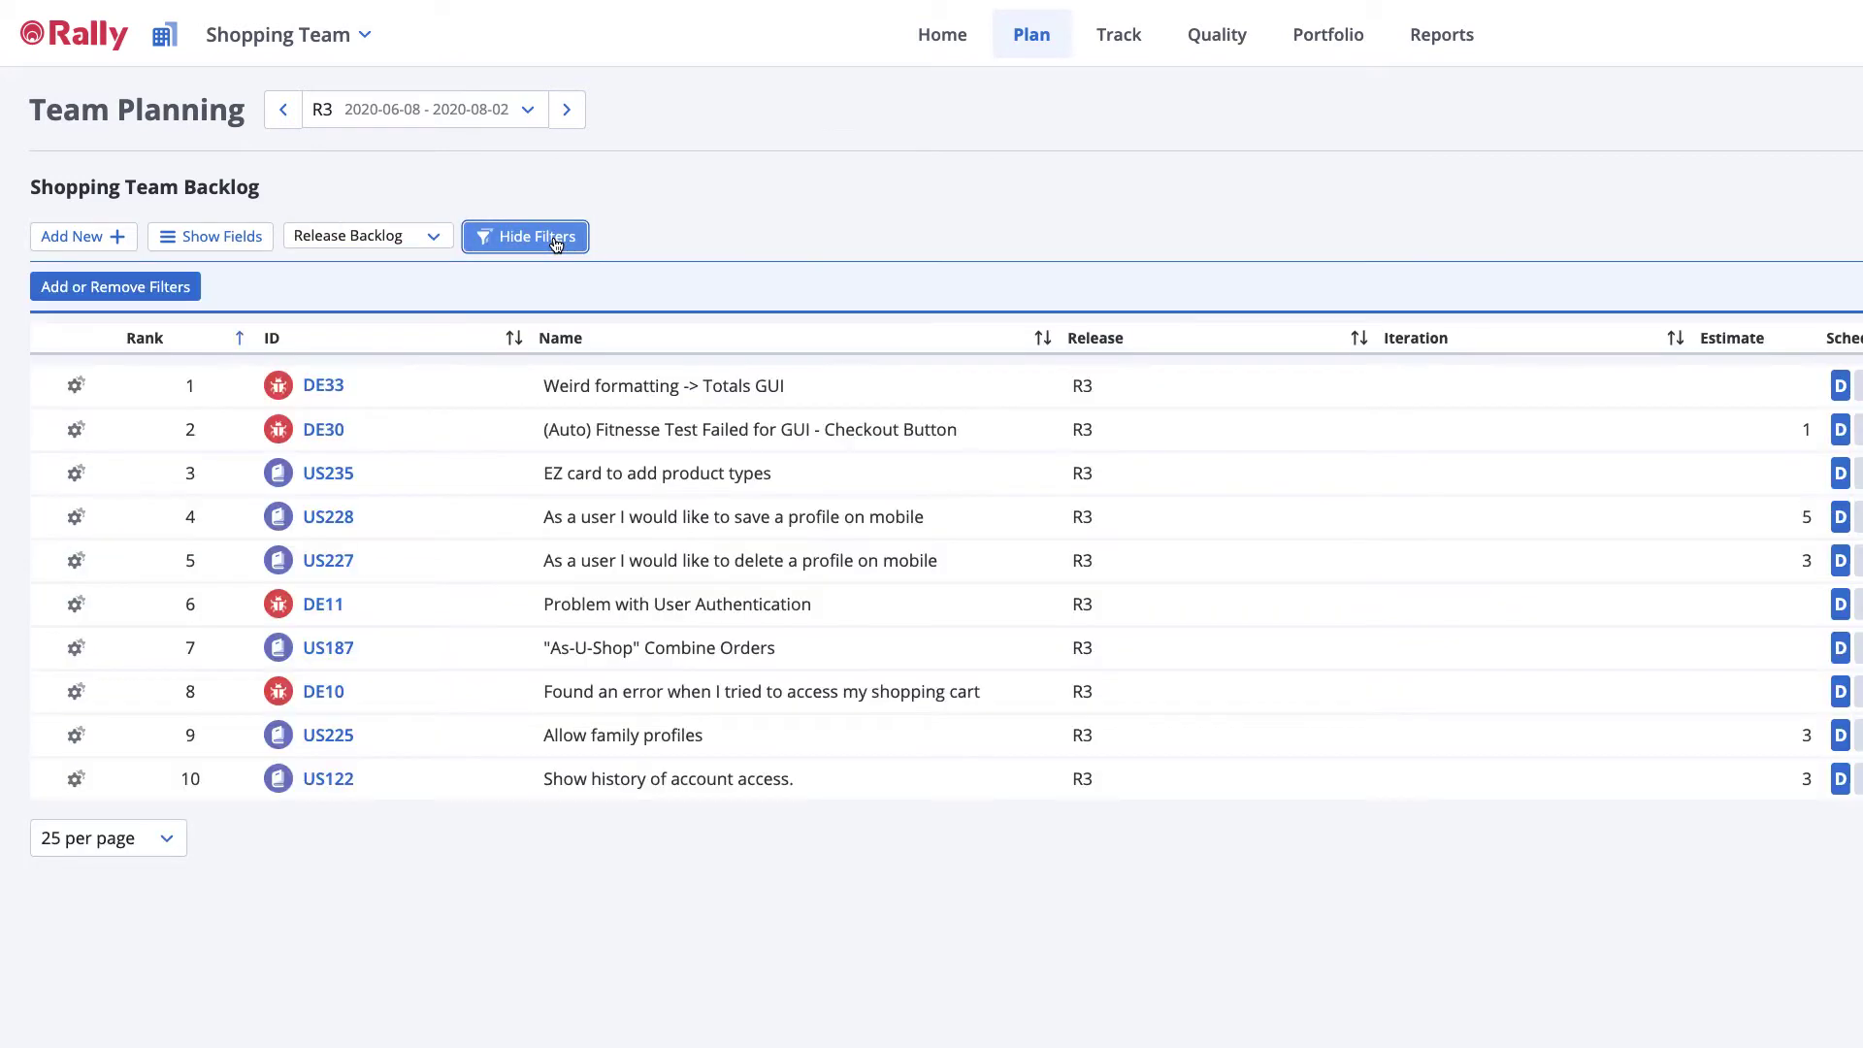
click(138, 289)
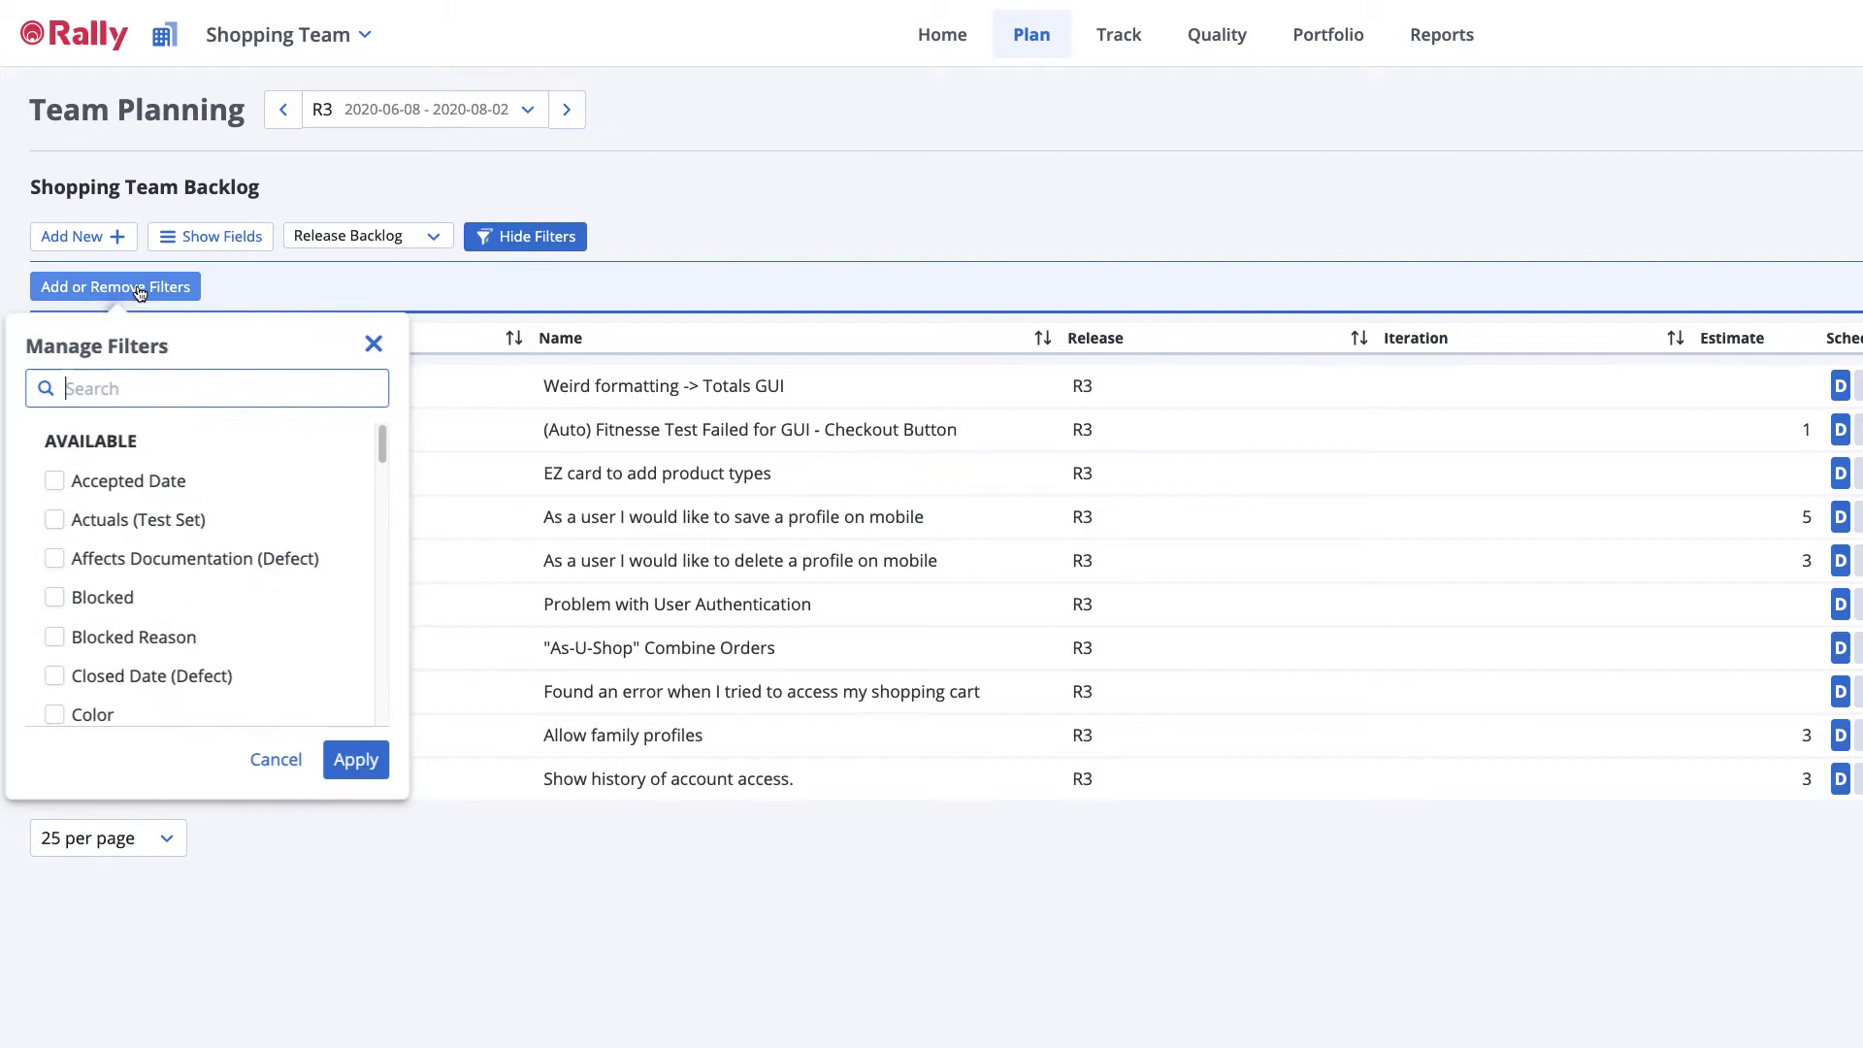
click(272, 760)
click(540, 238)
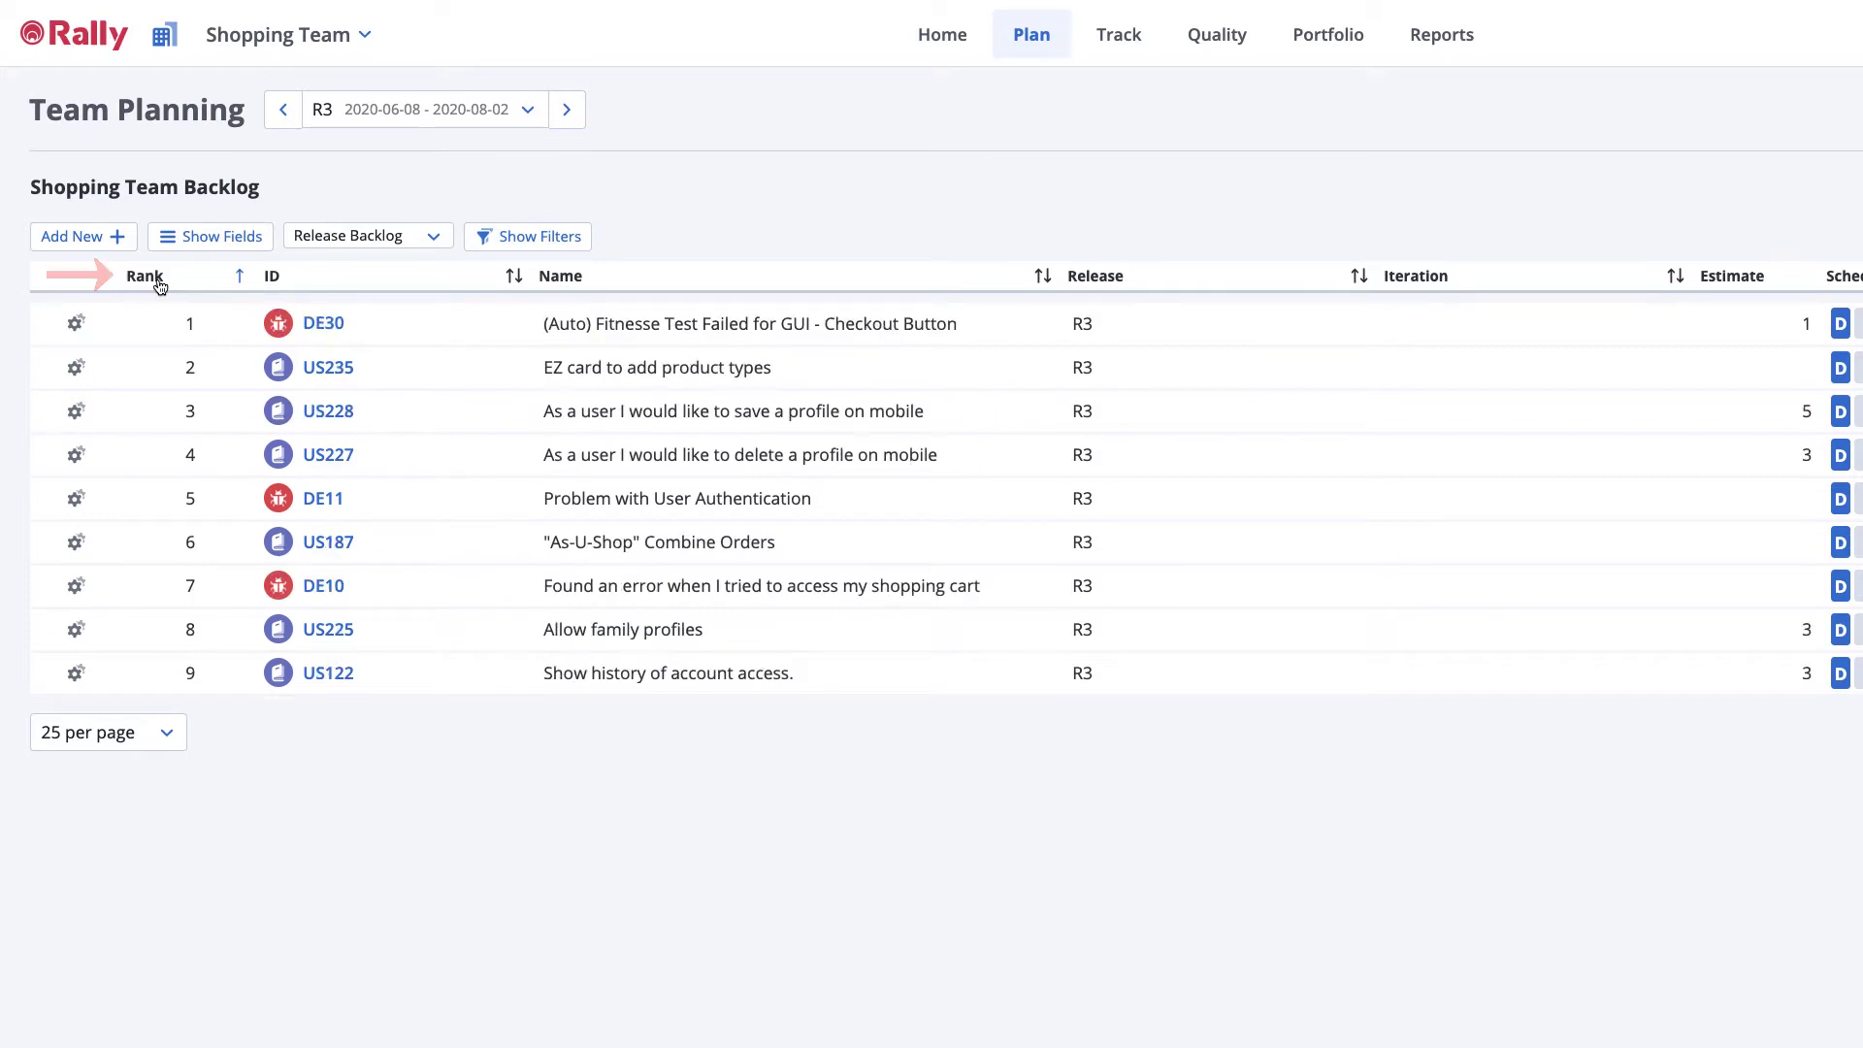
- Enter estimates of 5 for US235, 13 for DE11, 3 for US187 and 5 for DE10
click(1351, 276)
text(5)
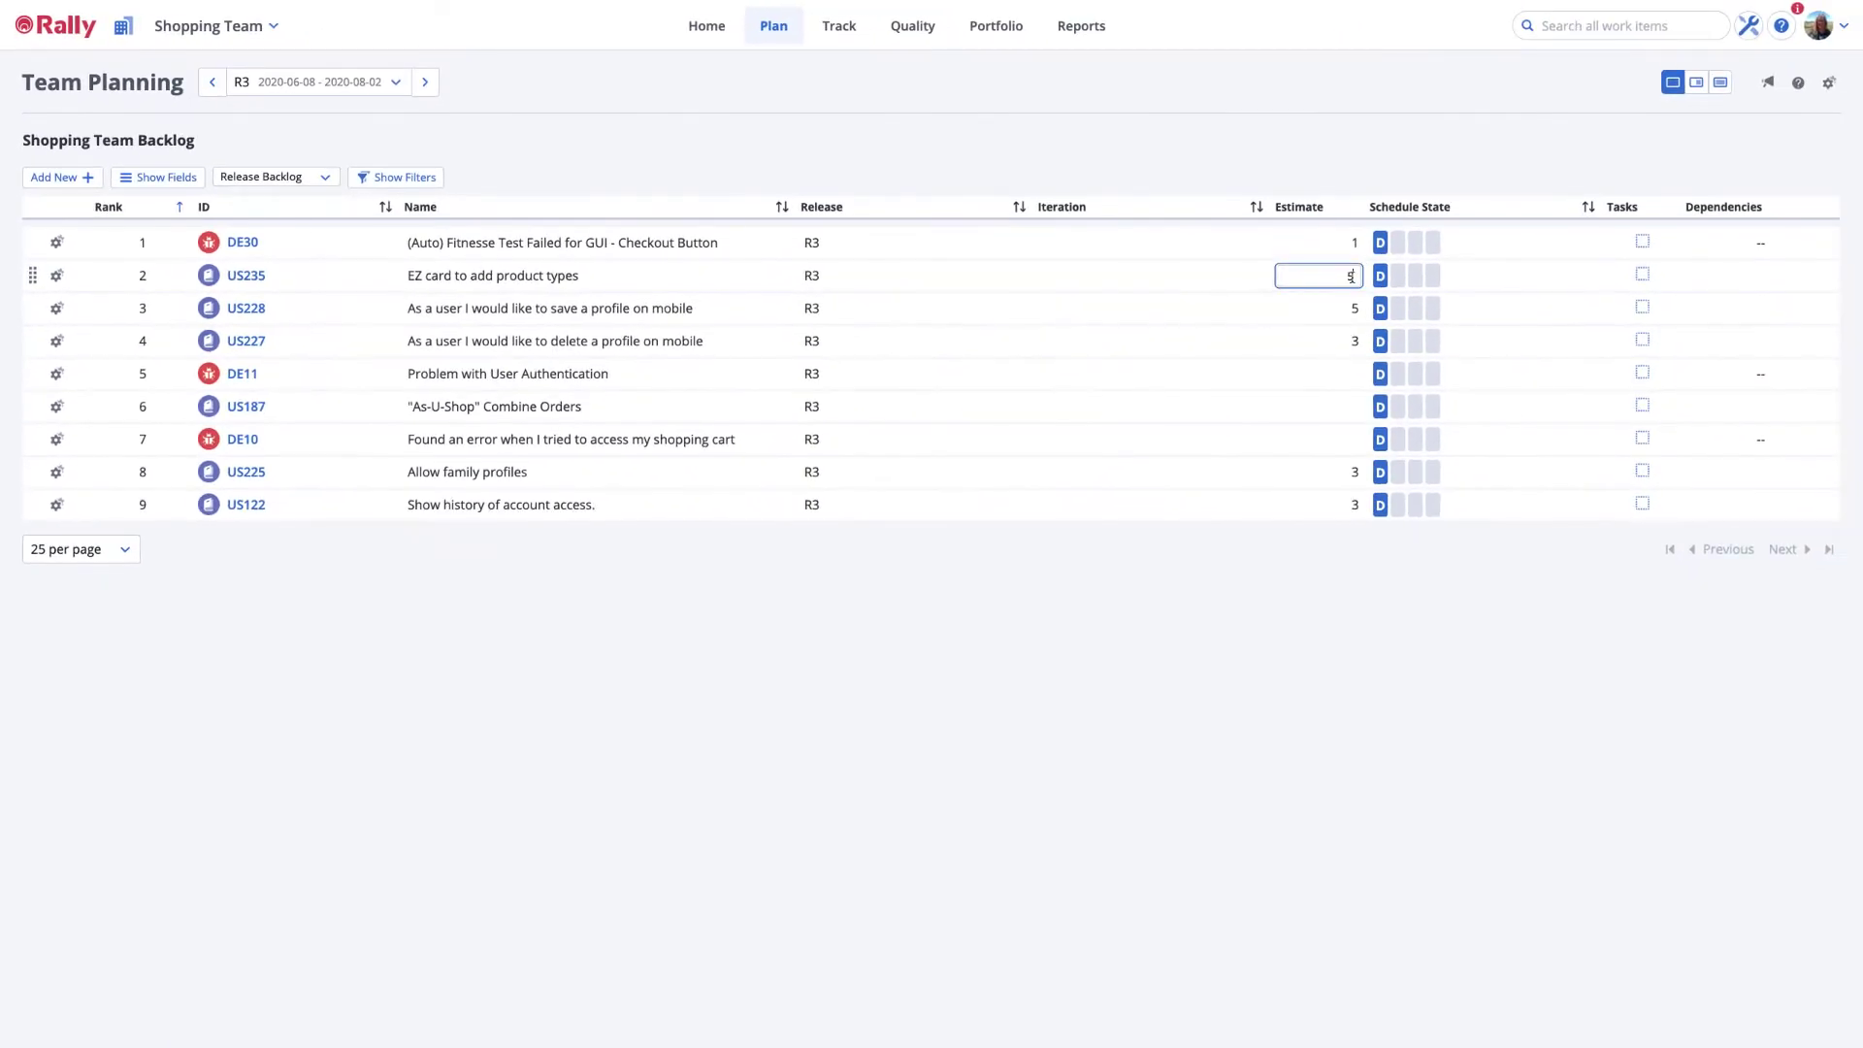
click(1340, 375)
text(13)
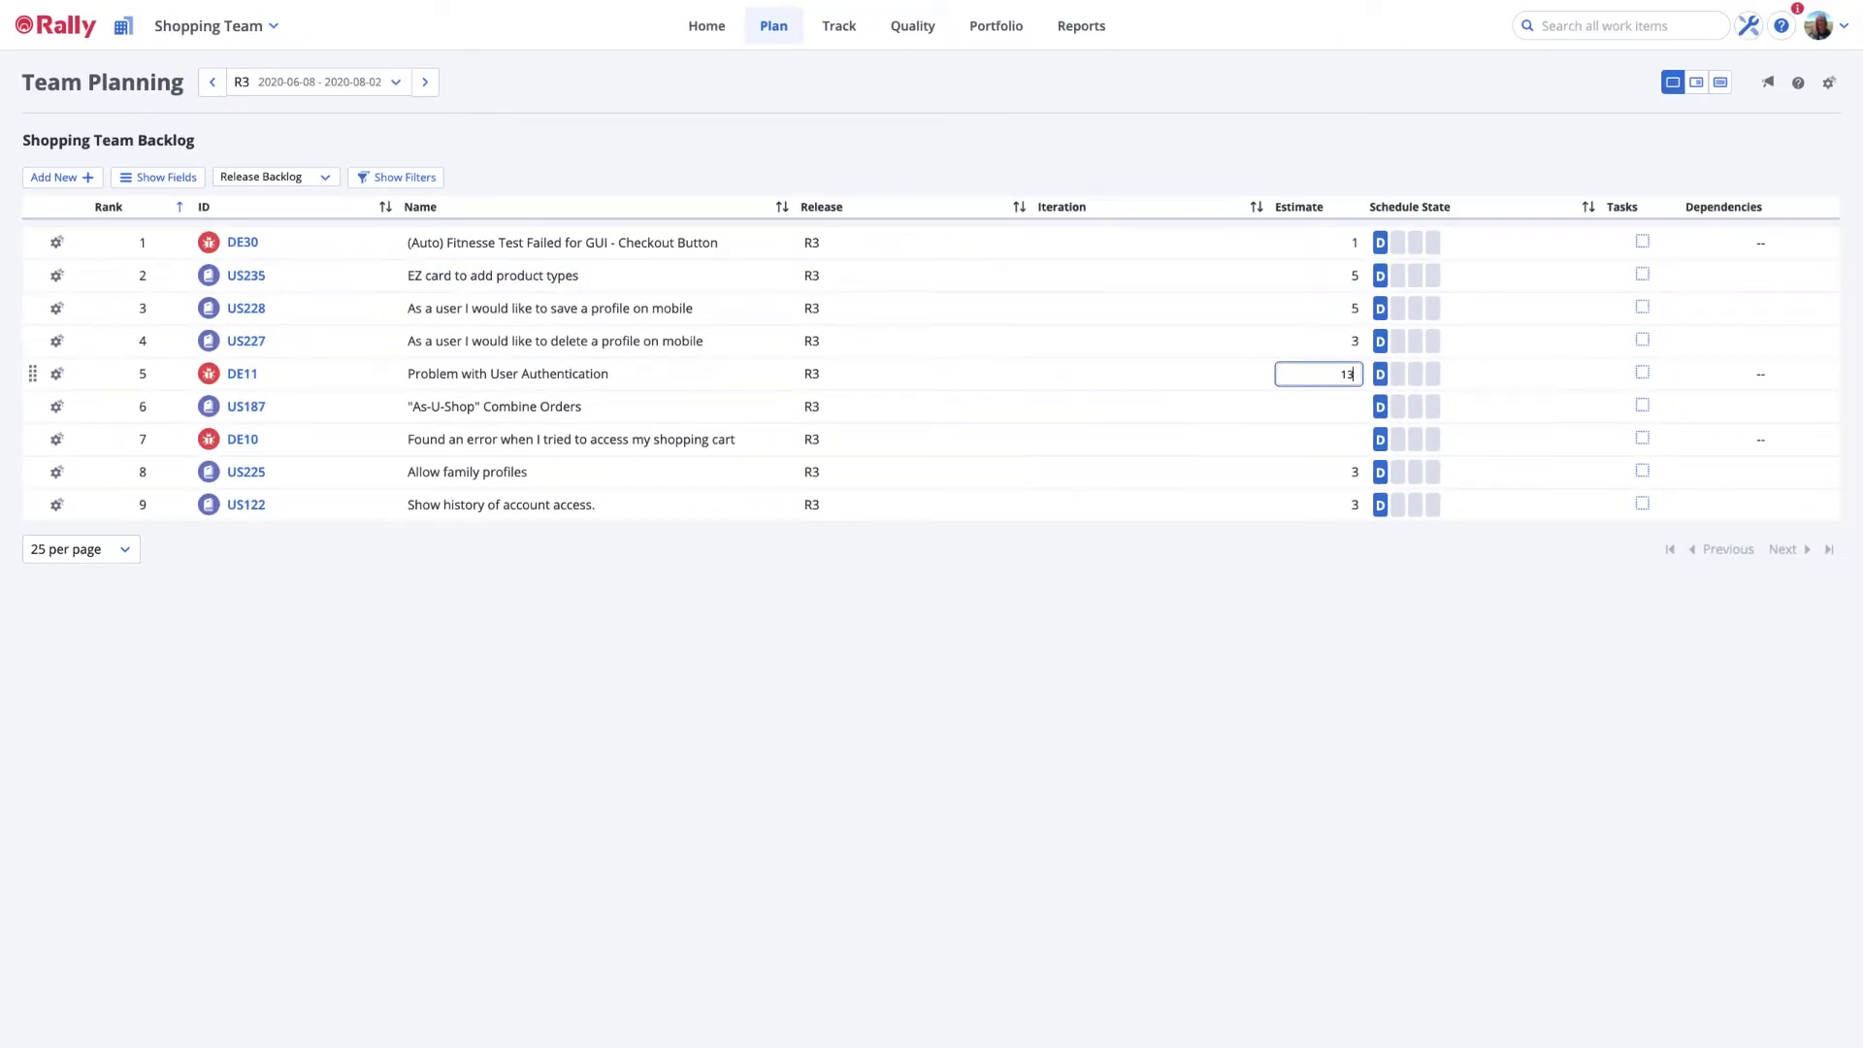
click(1344, 407)
text(3)
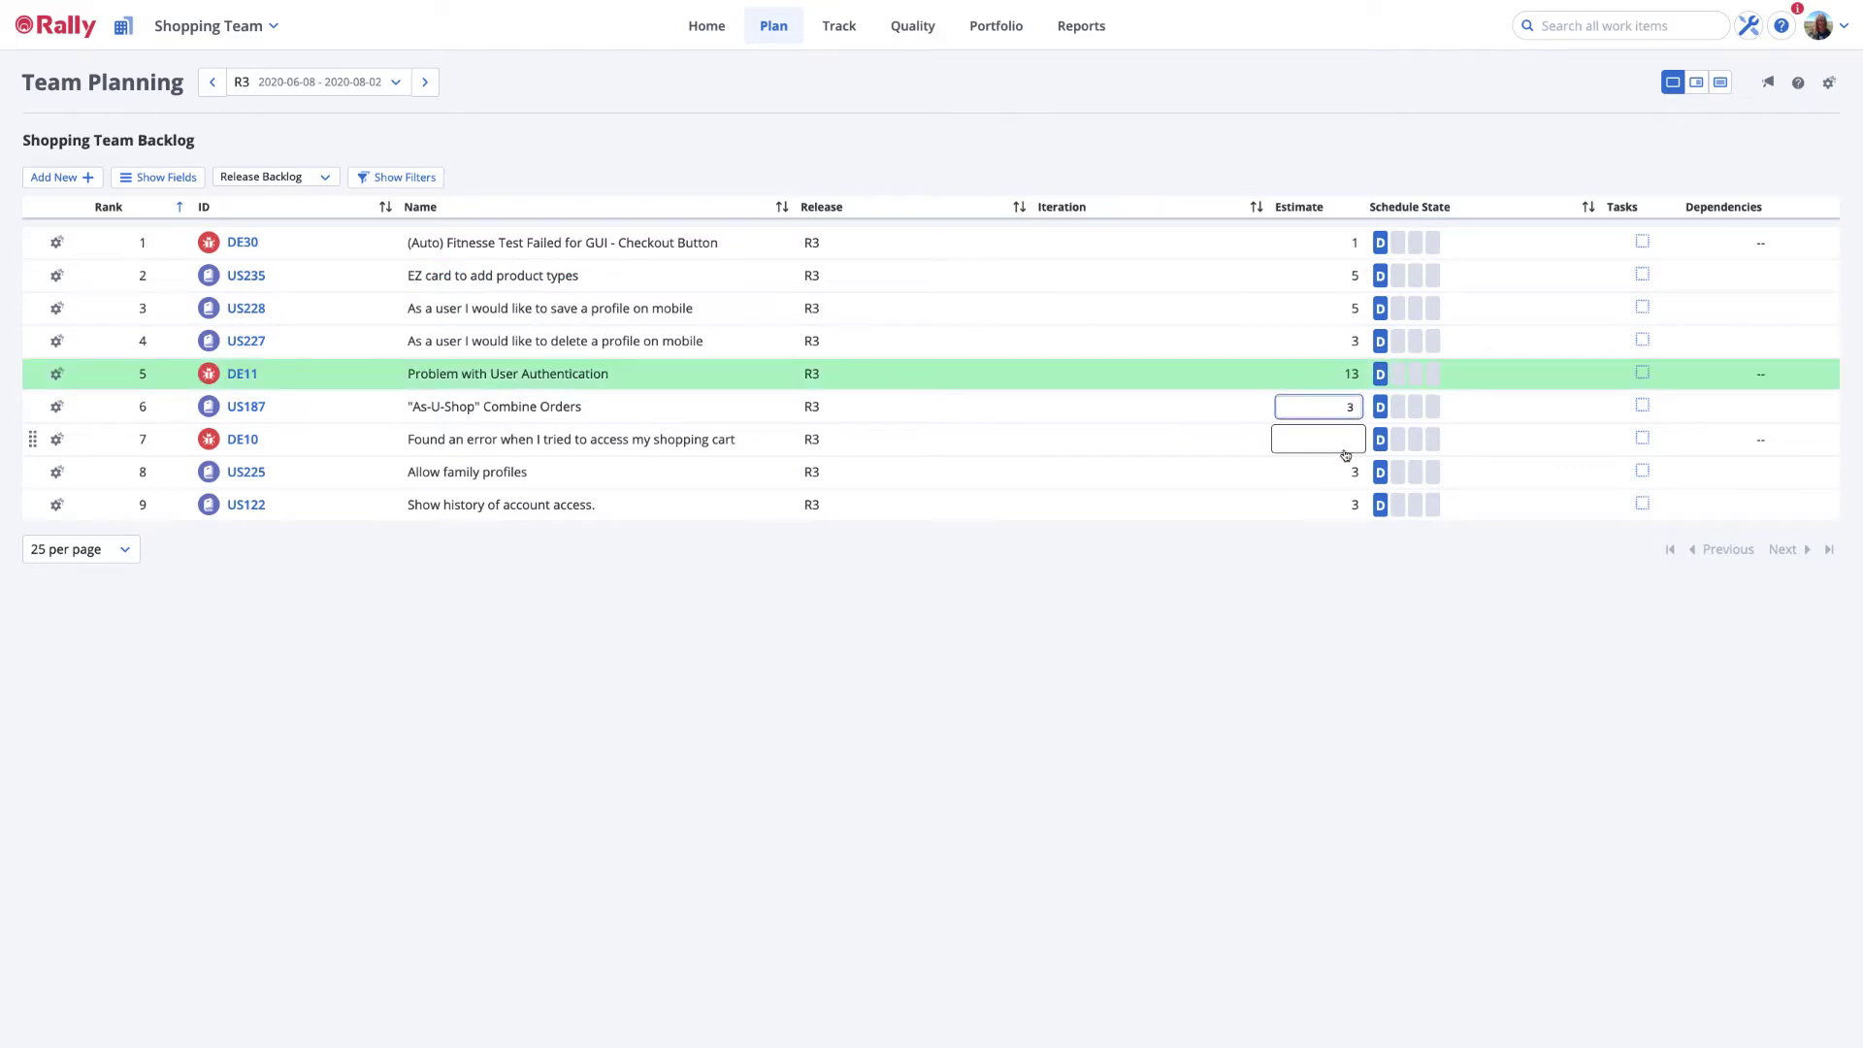
click(1345, 453)
text(5)
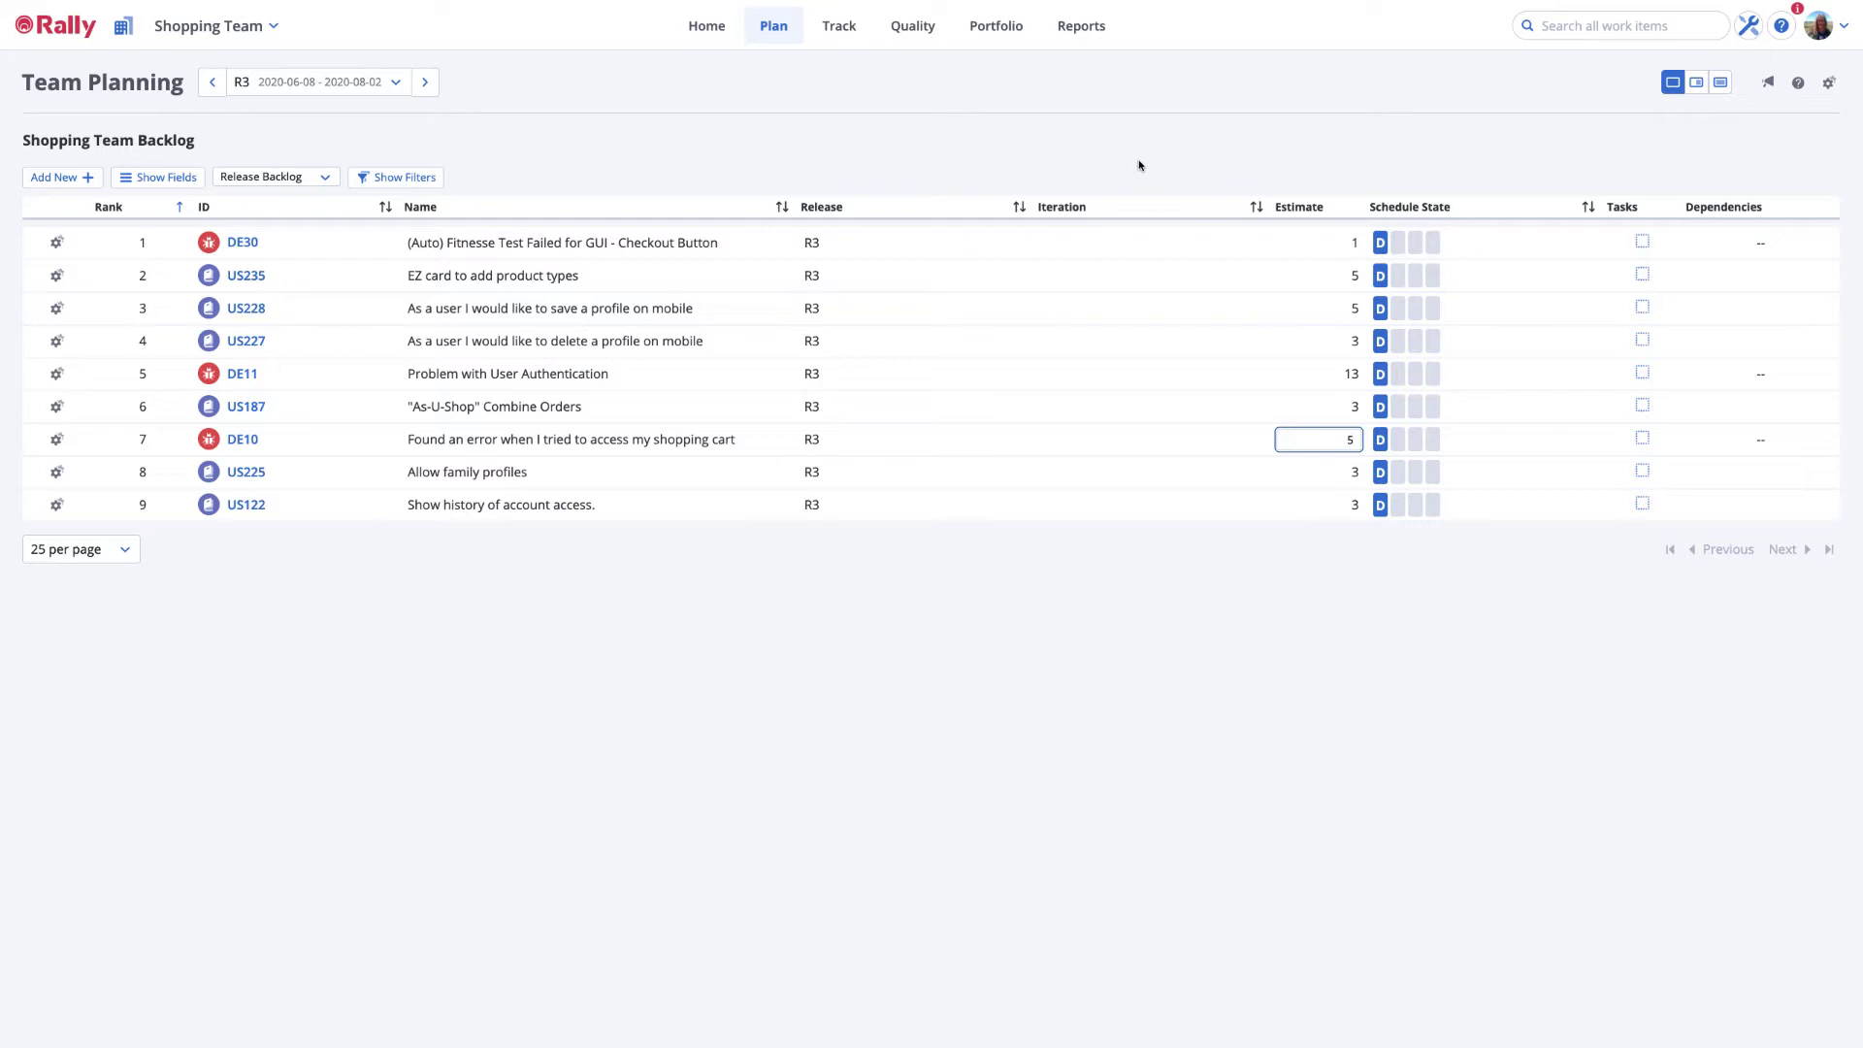
click(55, 406)
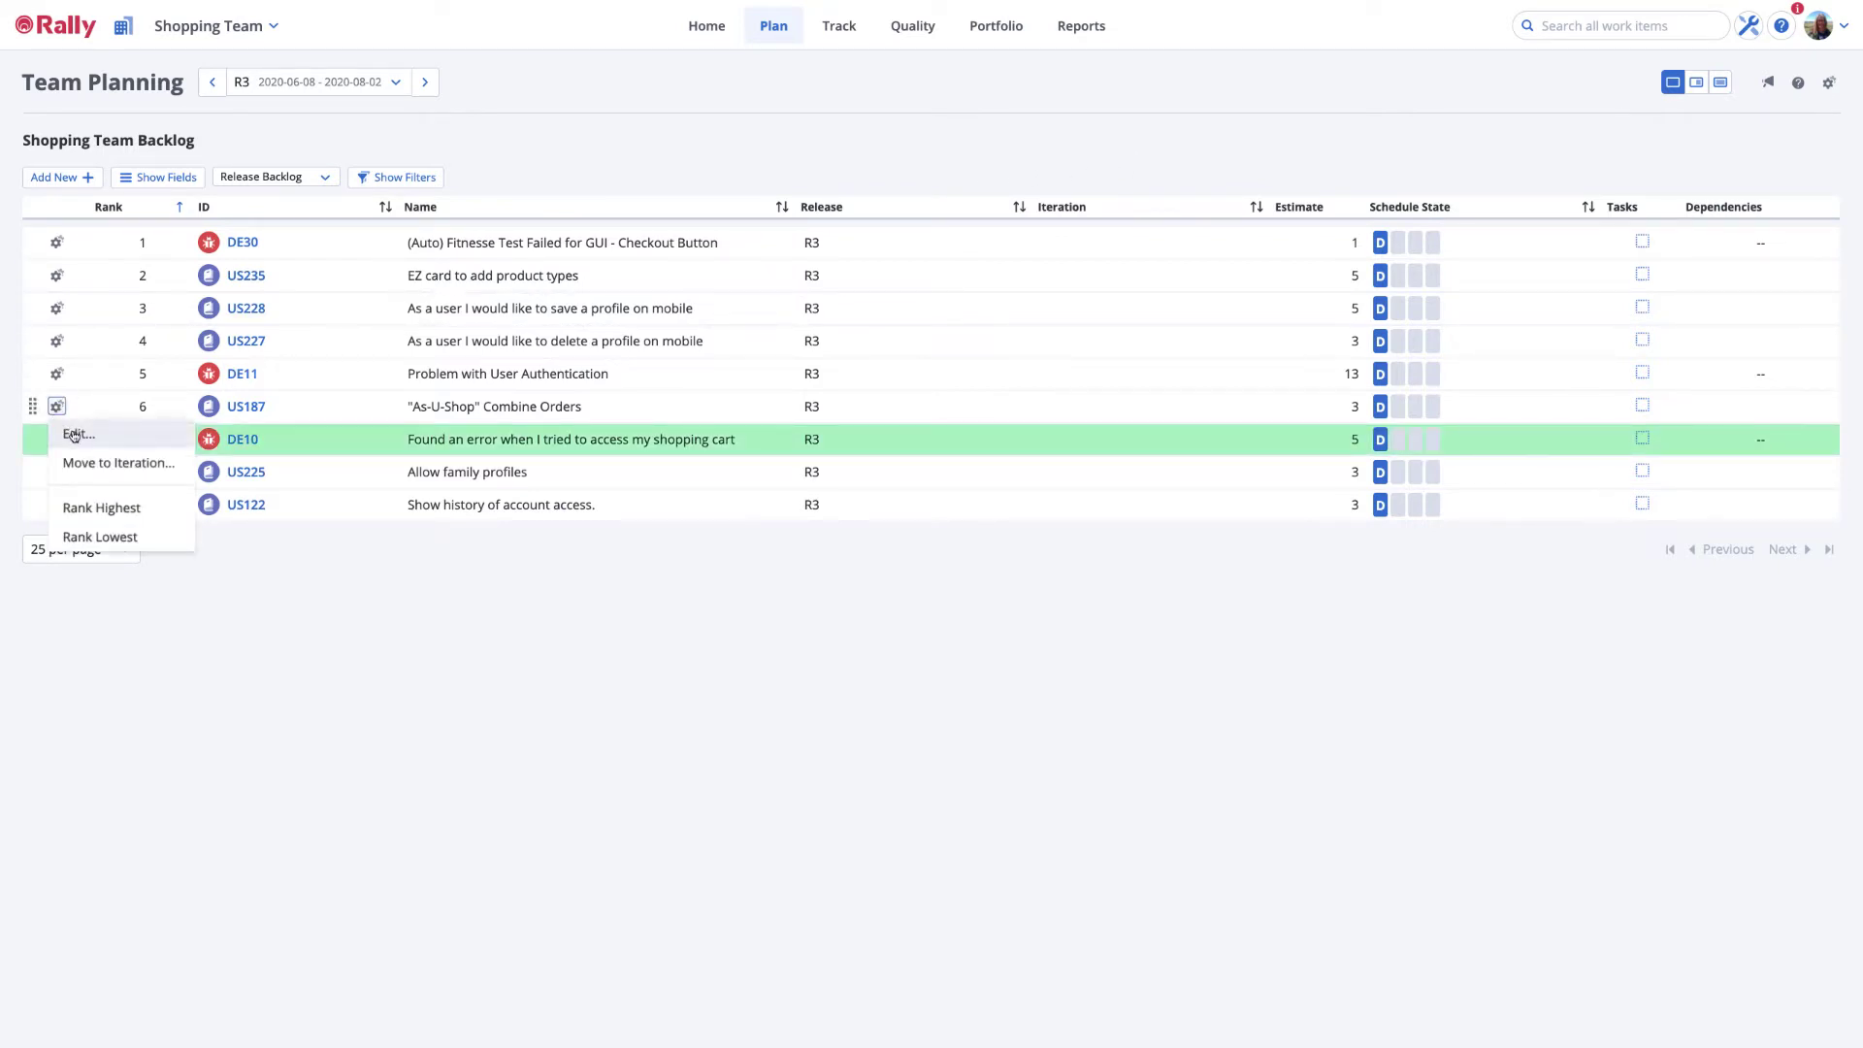
- Open US187's details and view its predecessor US294, 'Create video for Find My Orders'
click(76, 435)
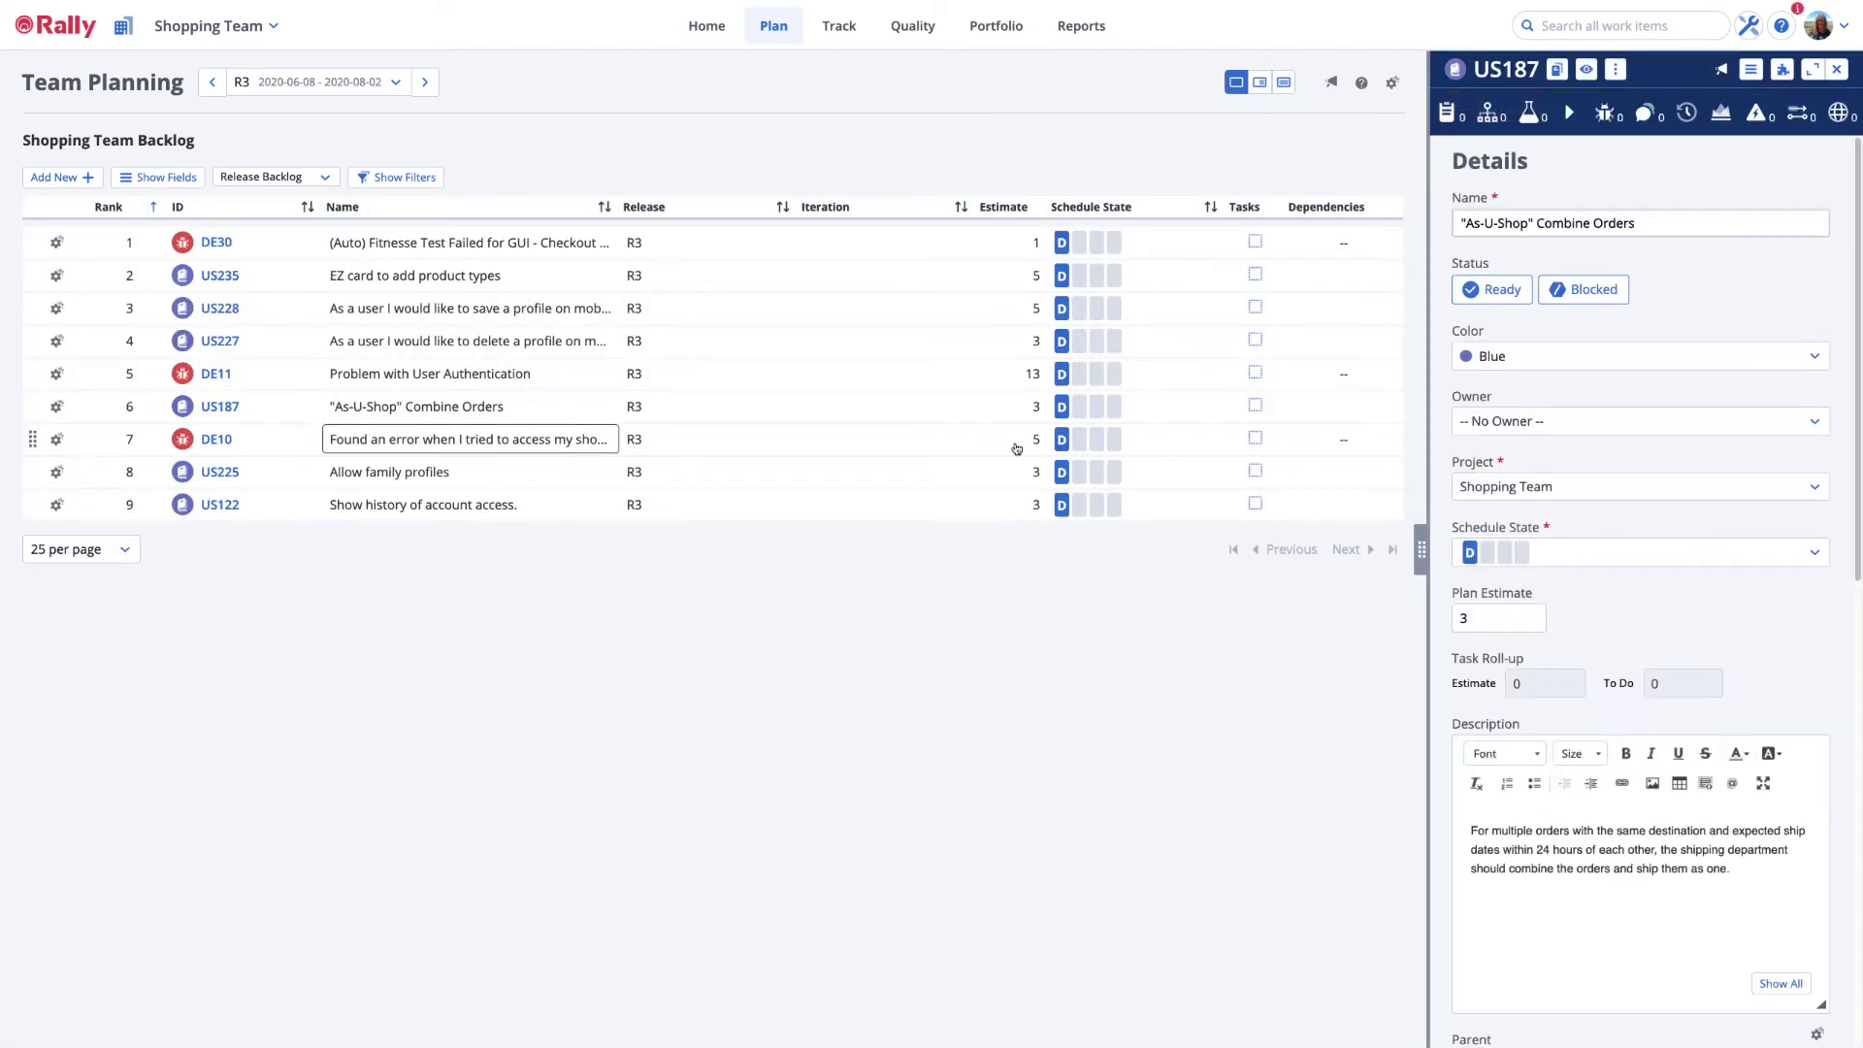
click(1790, 114)
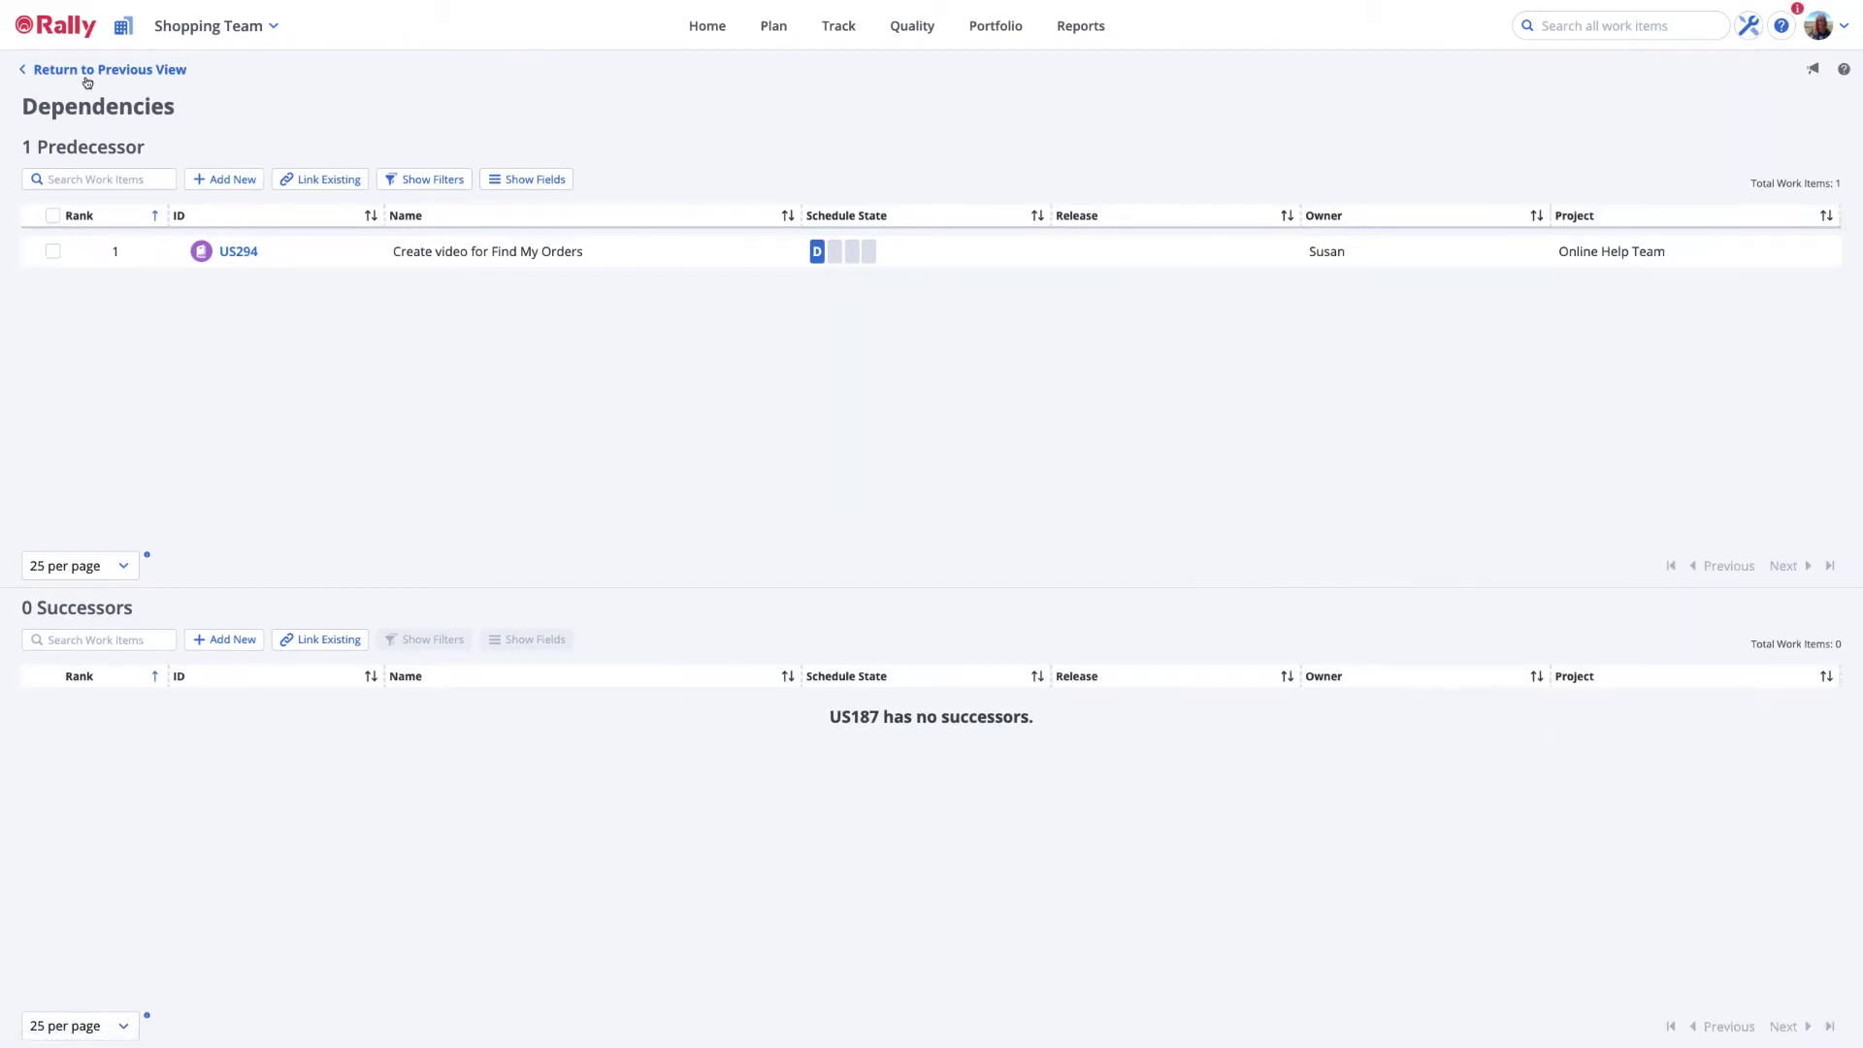
- Return to the R3 backlog and close US187's details panel
click(86, 78)
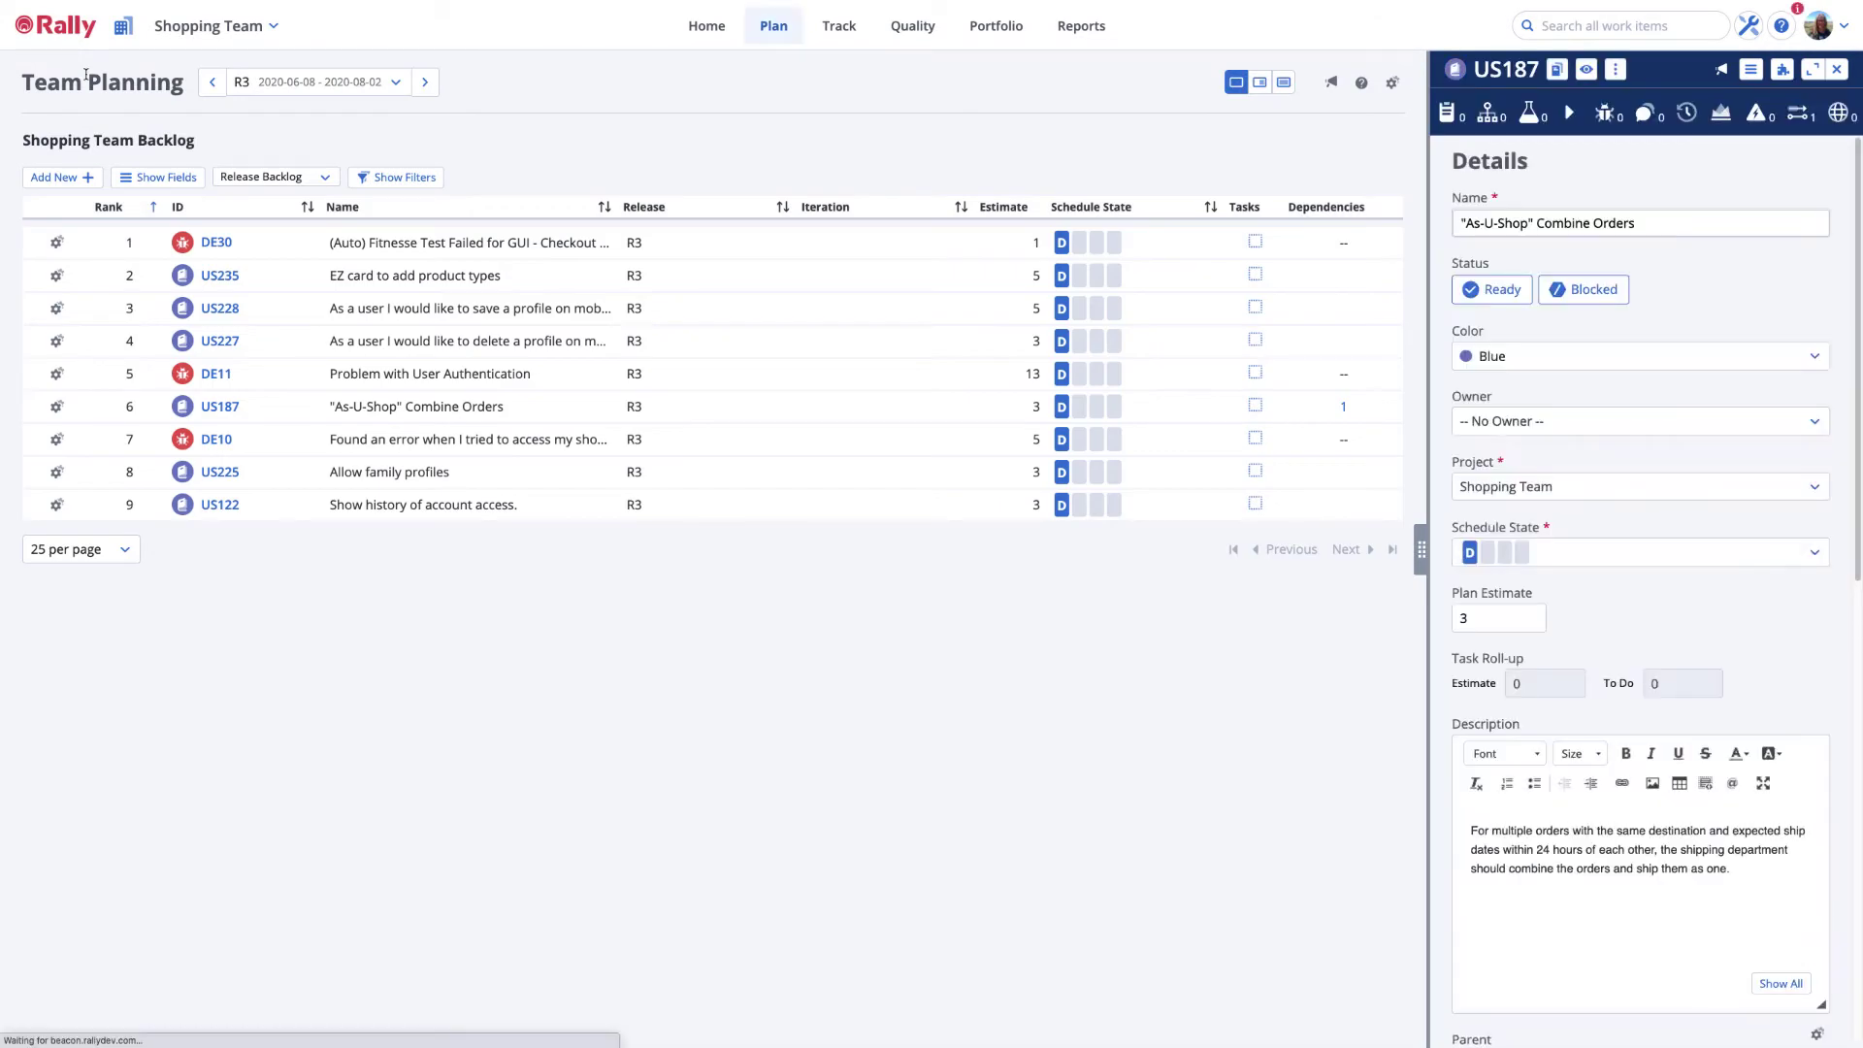
click(1840, 68)
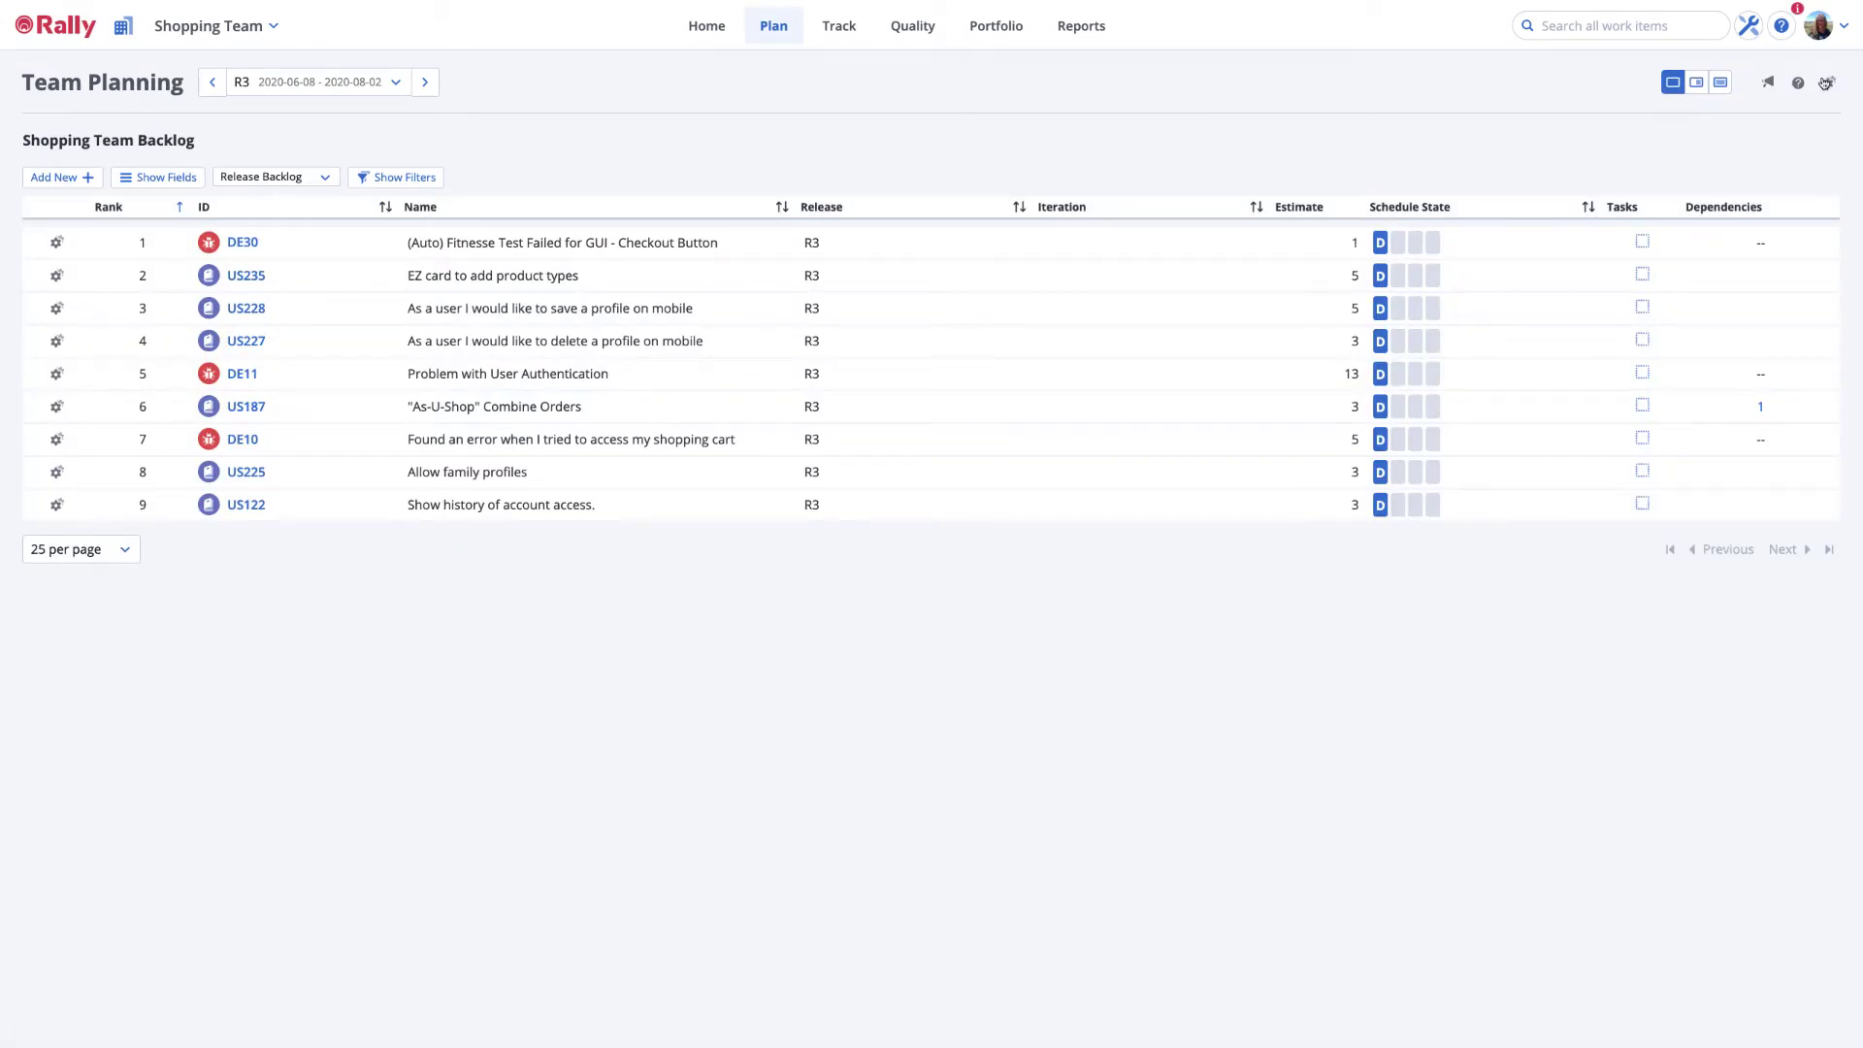
- Place the iteration plan beside the backlog and expand its 12-item Release Backlog
click(1696, 83)
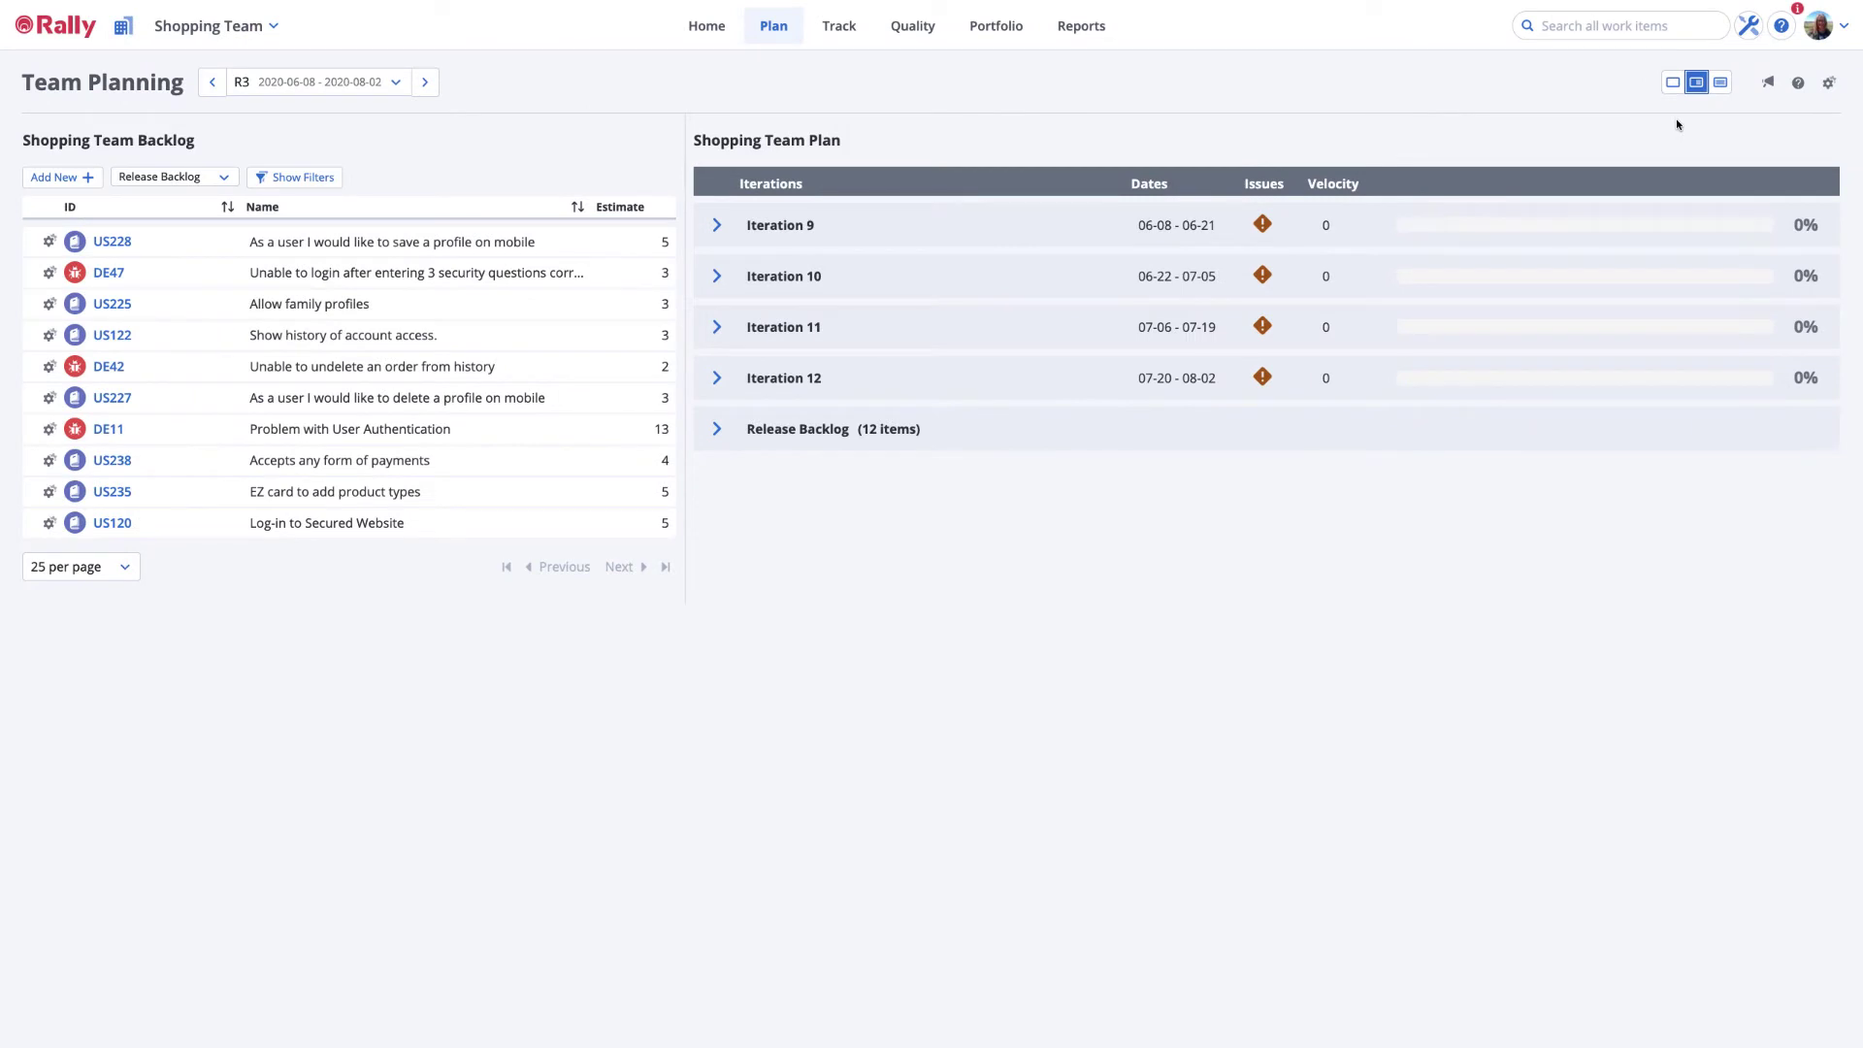
click(715, 430)
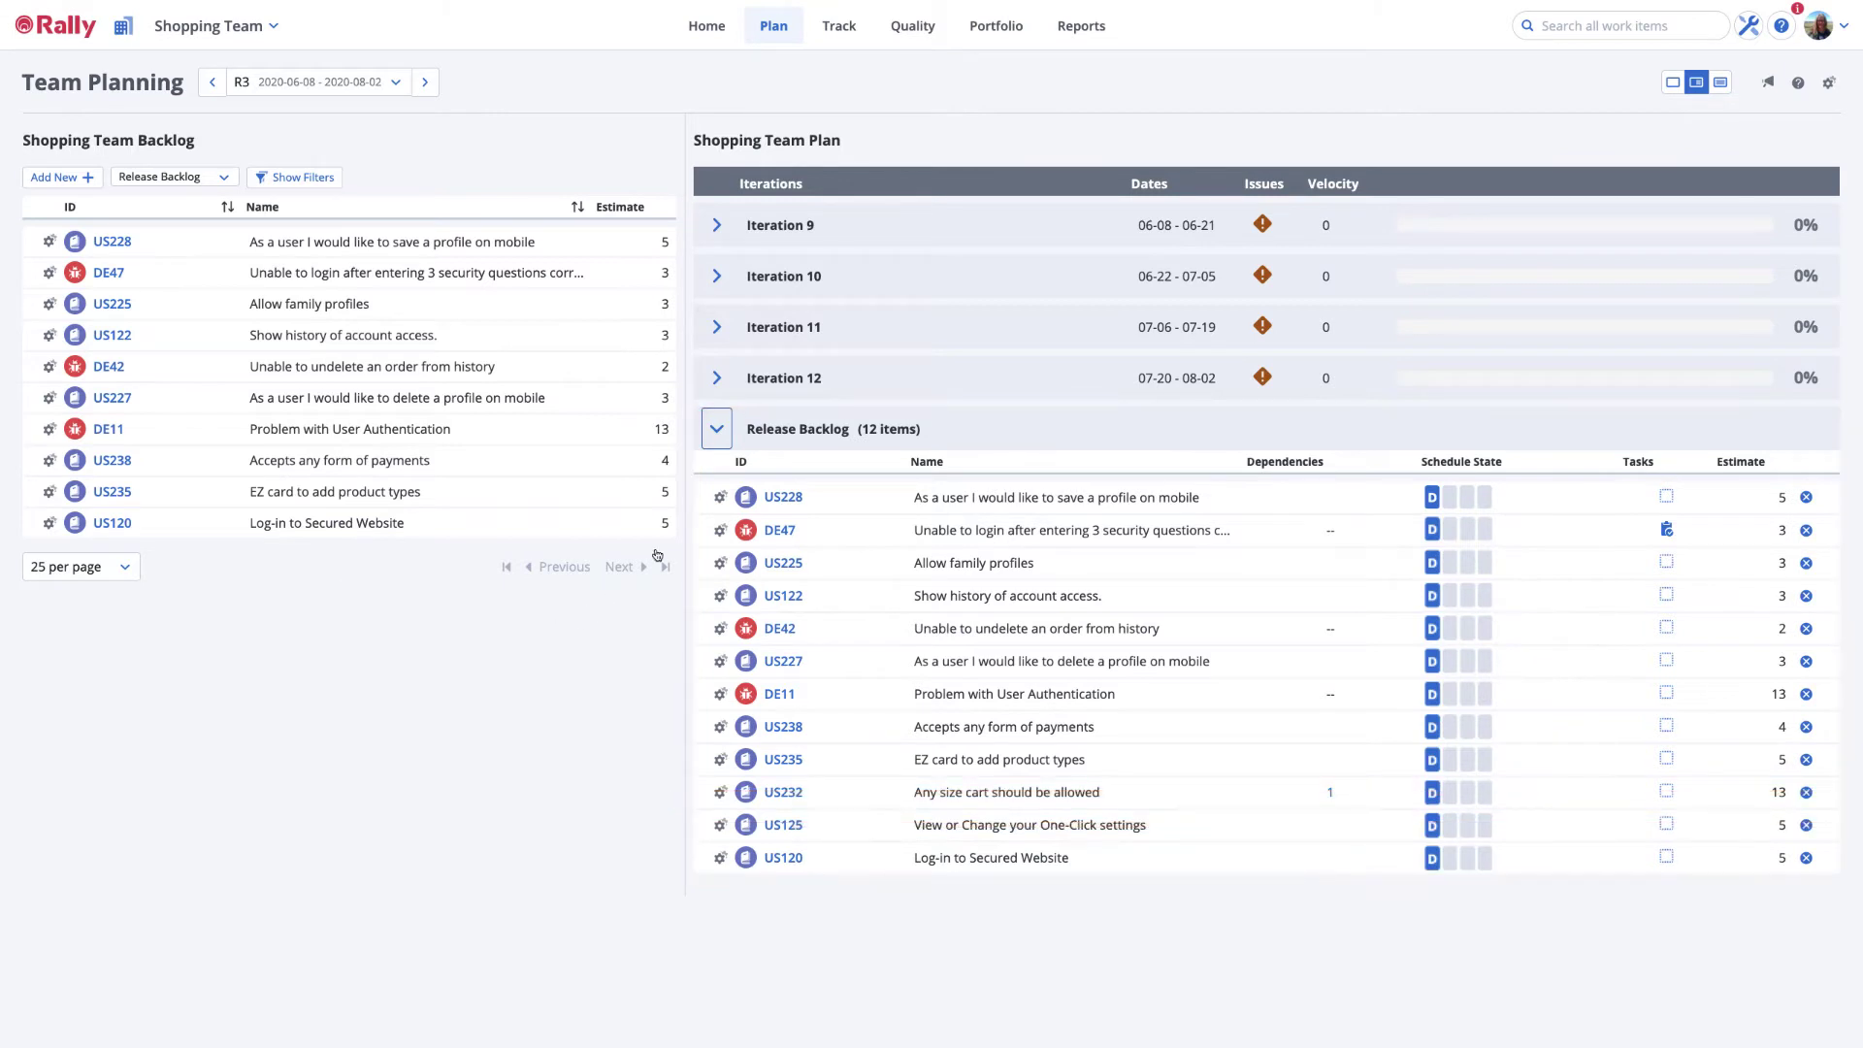
- Collapse the Release Backlog and expand Iterations 9 and 10
click(718, 429)
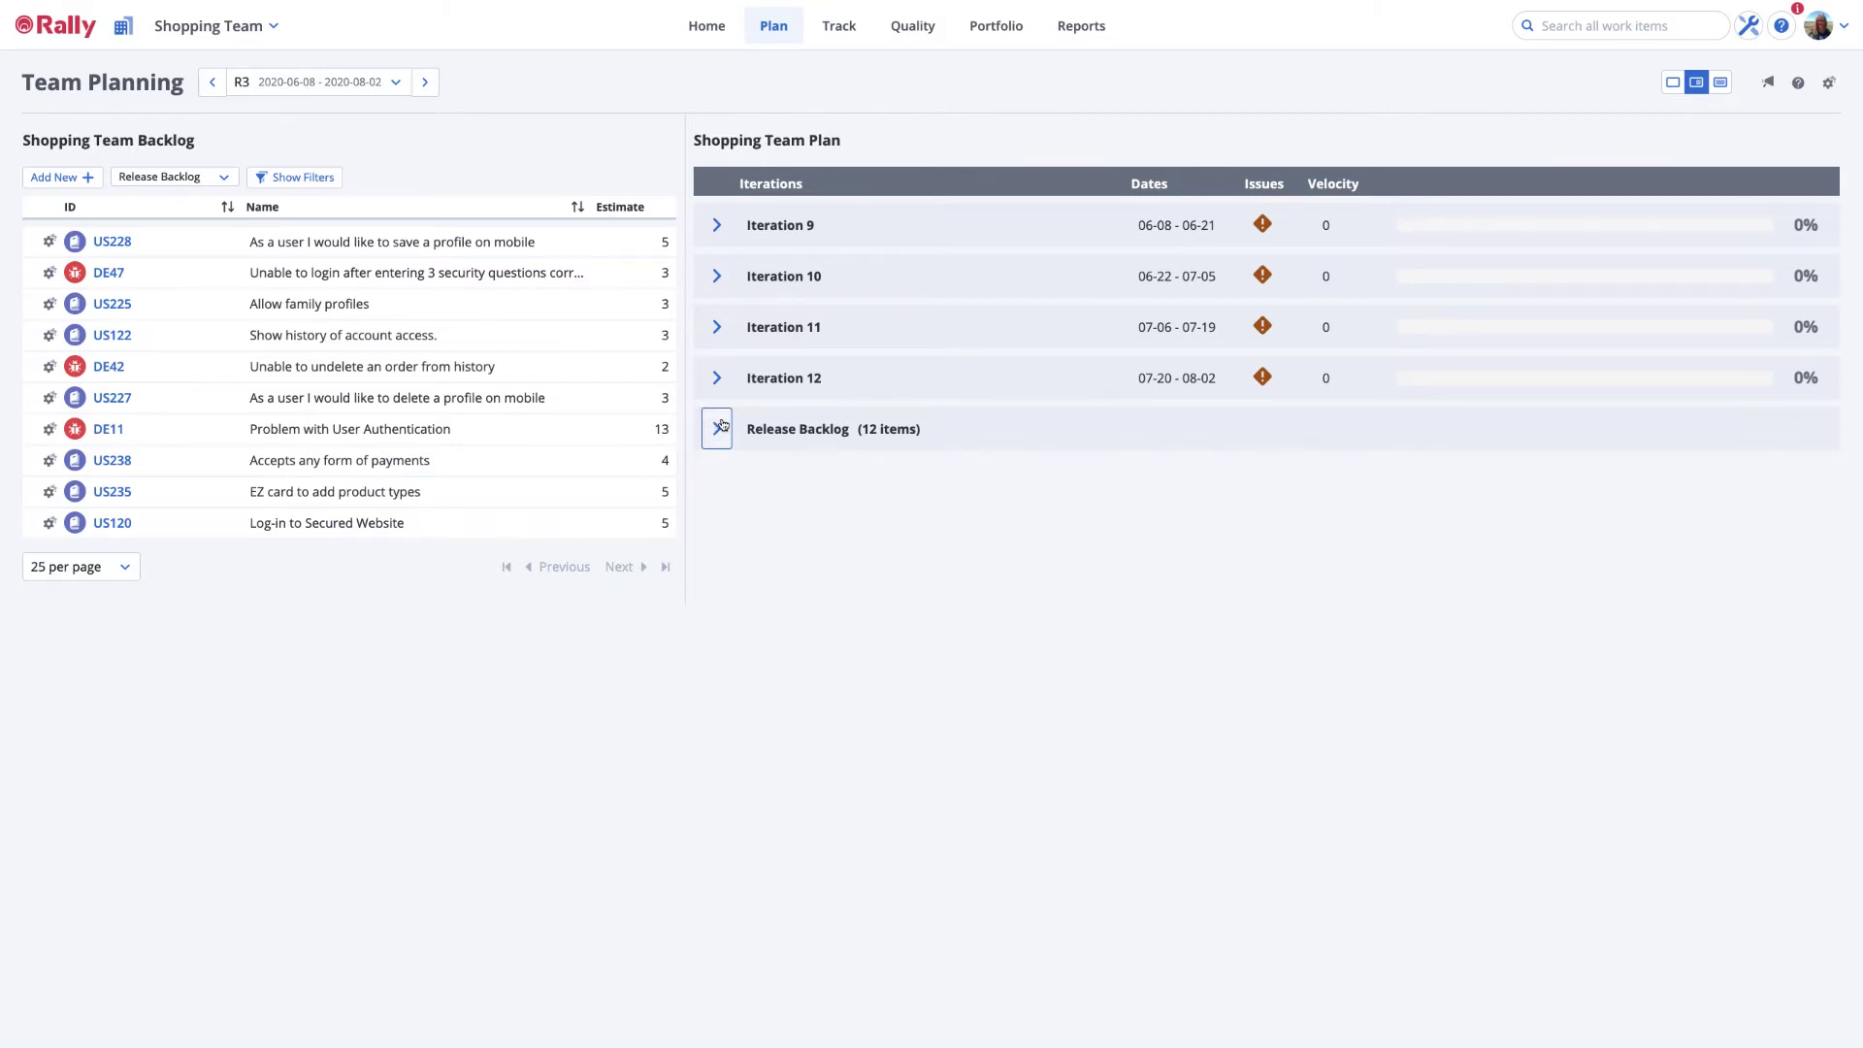
click(726, 231)
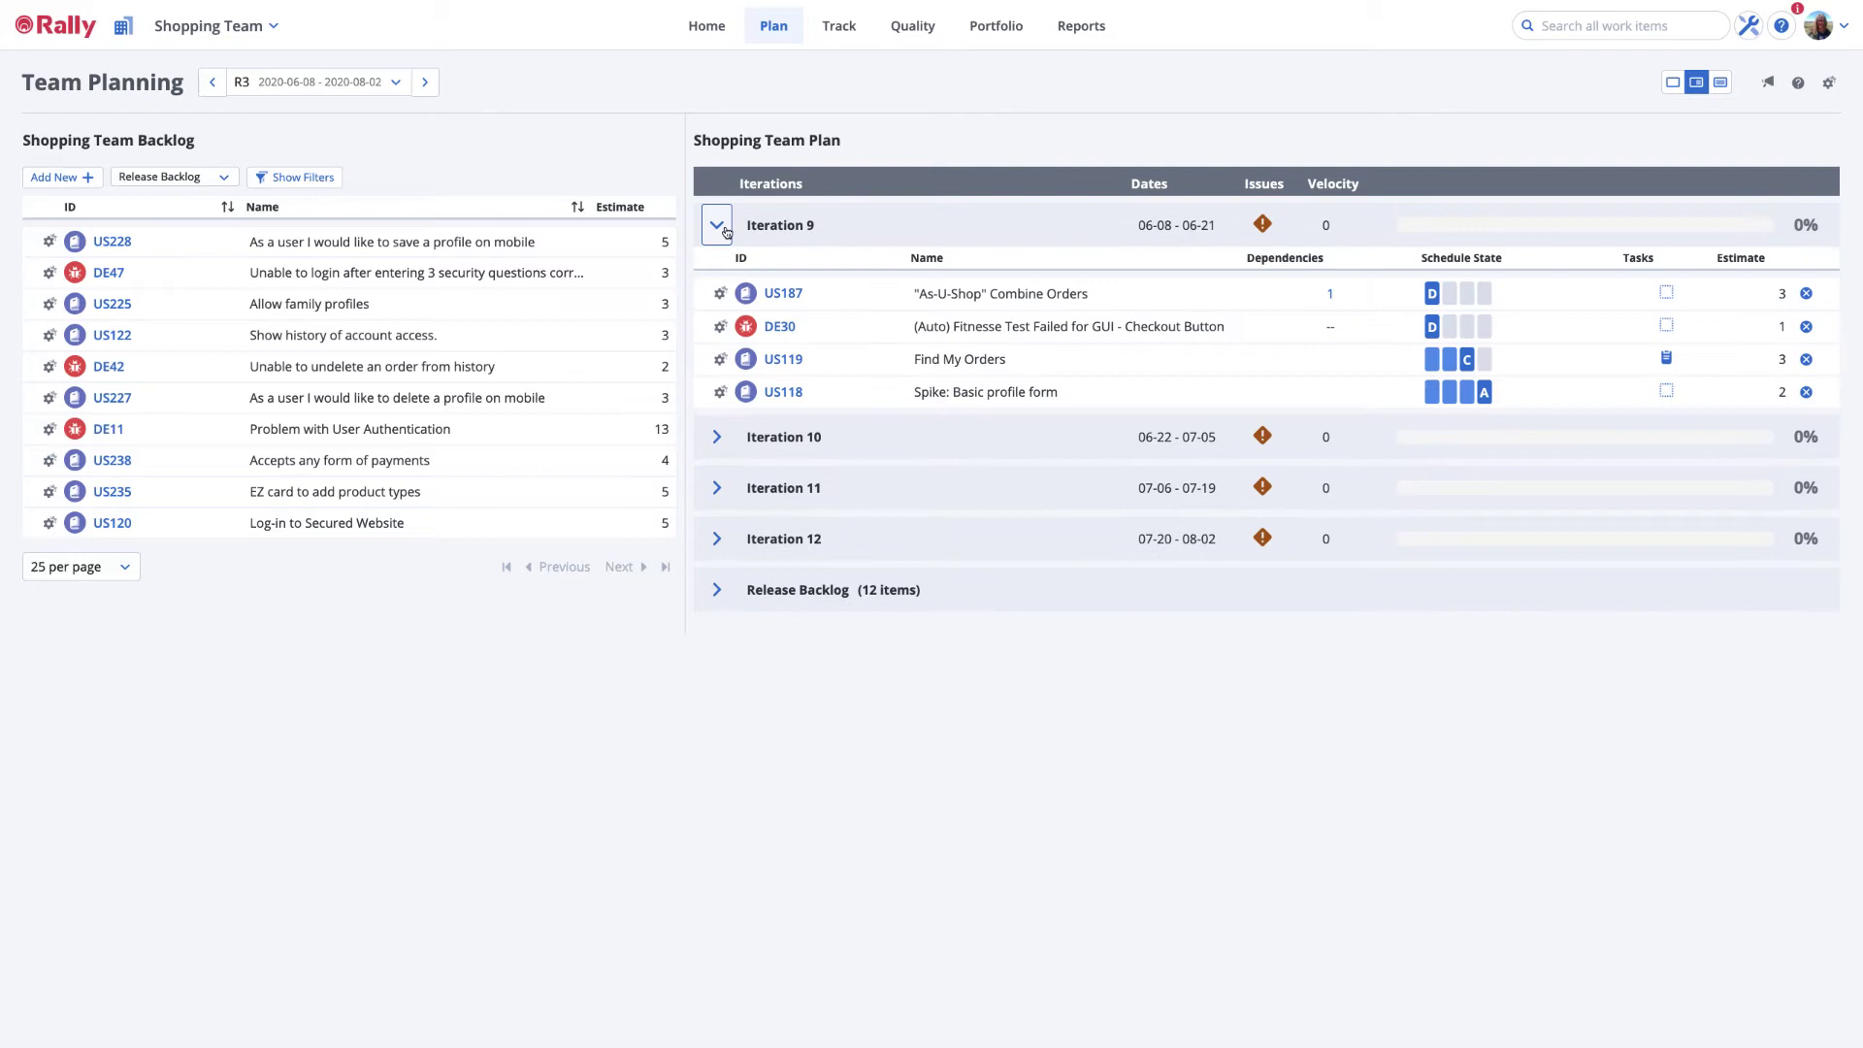
click(718, 438)
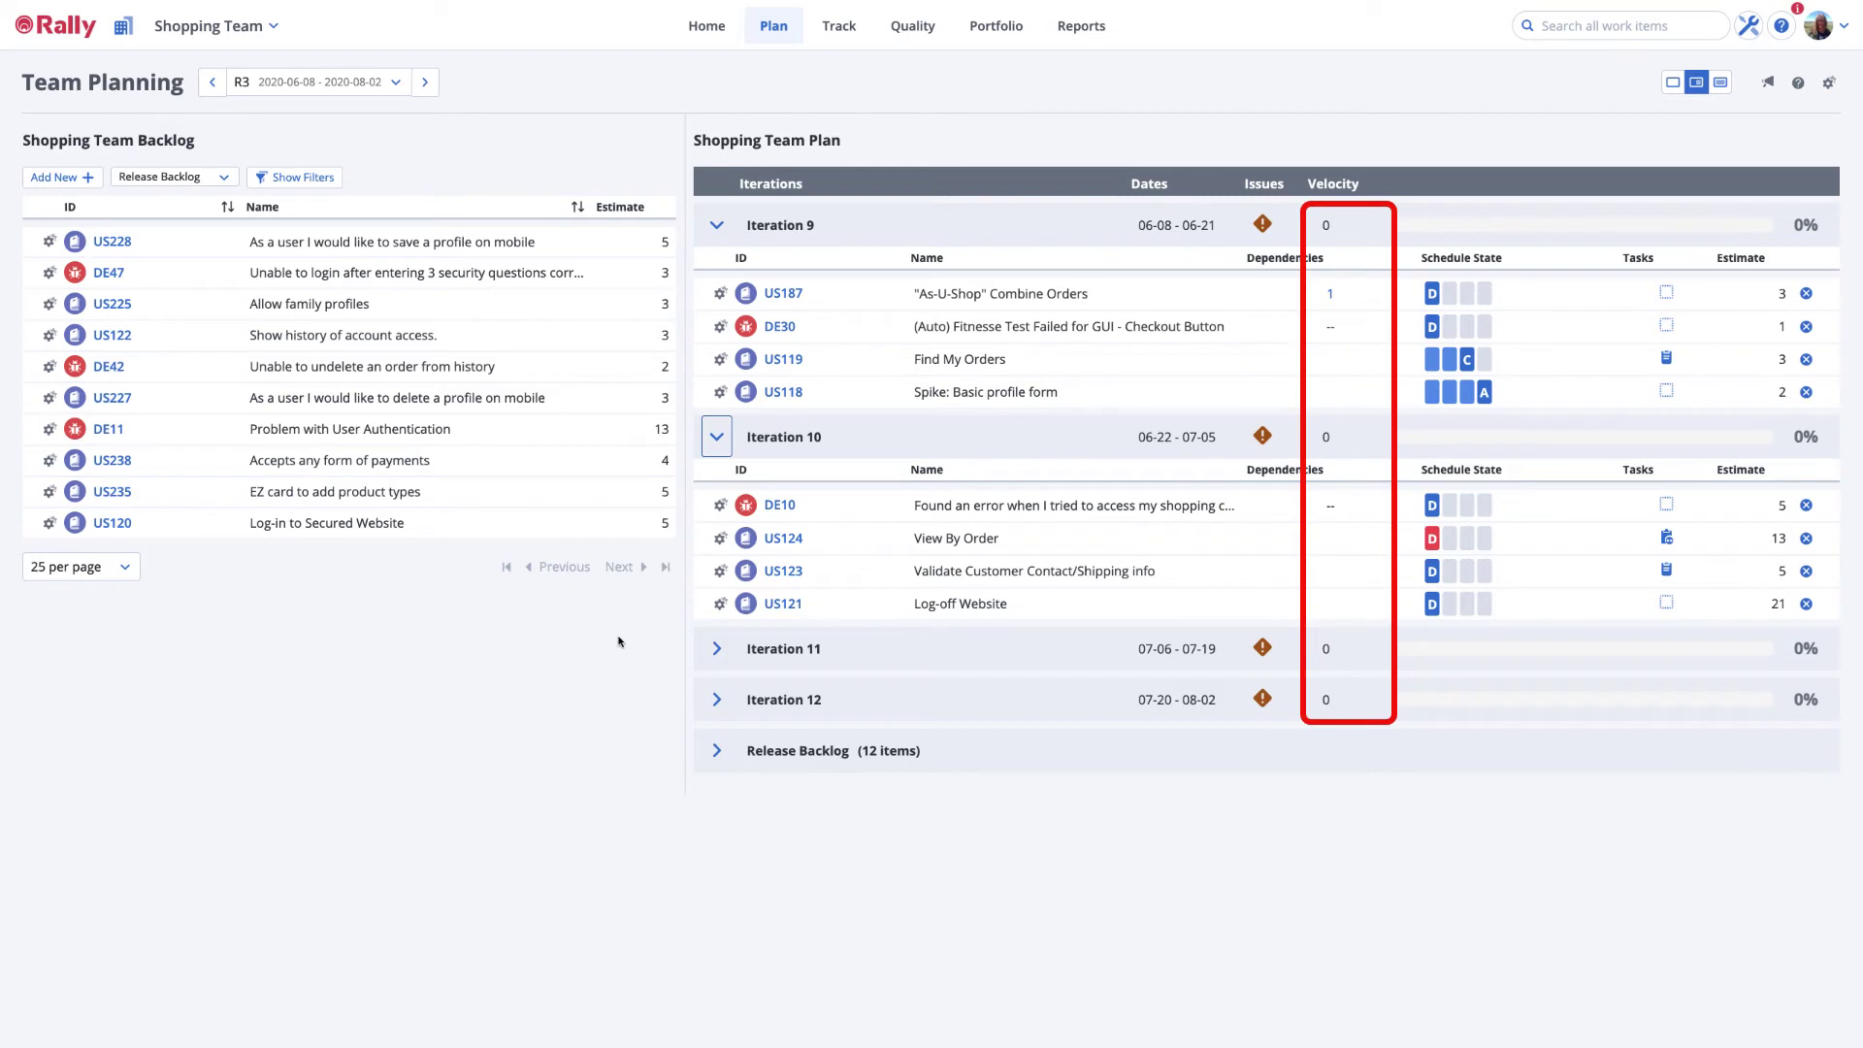
- Set velocities of Iterations 9–12 to 50, 60, 40 and 50
click(1336, 227)
drag(1352, 224, 1376, 228)
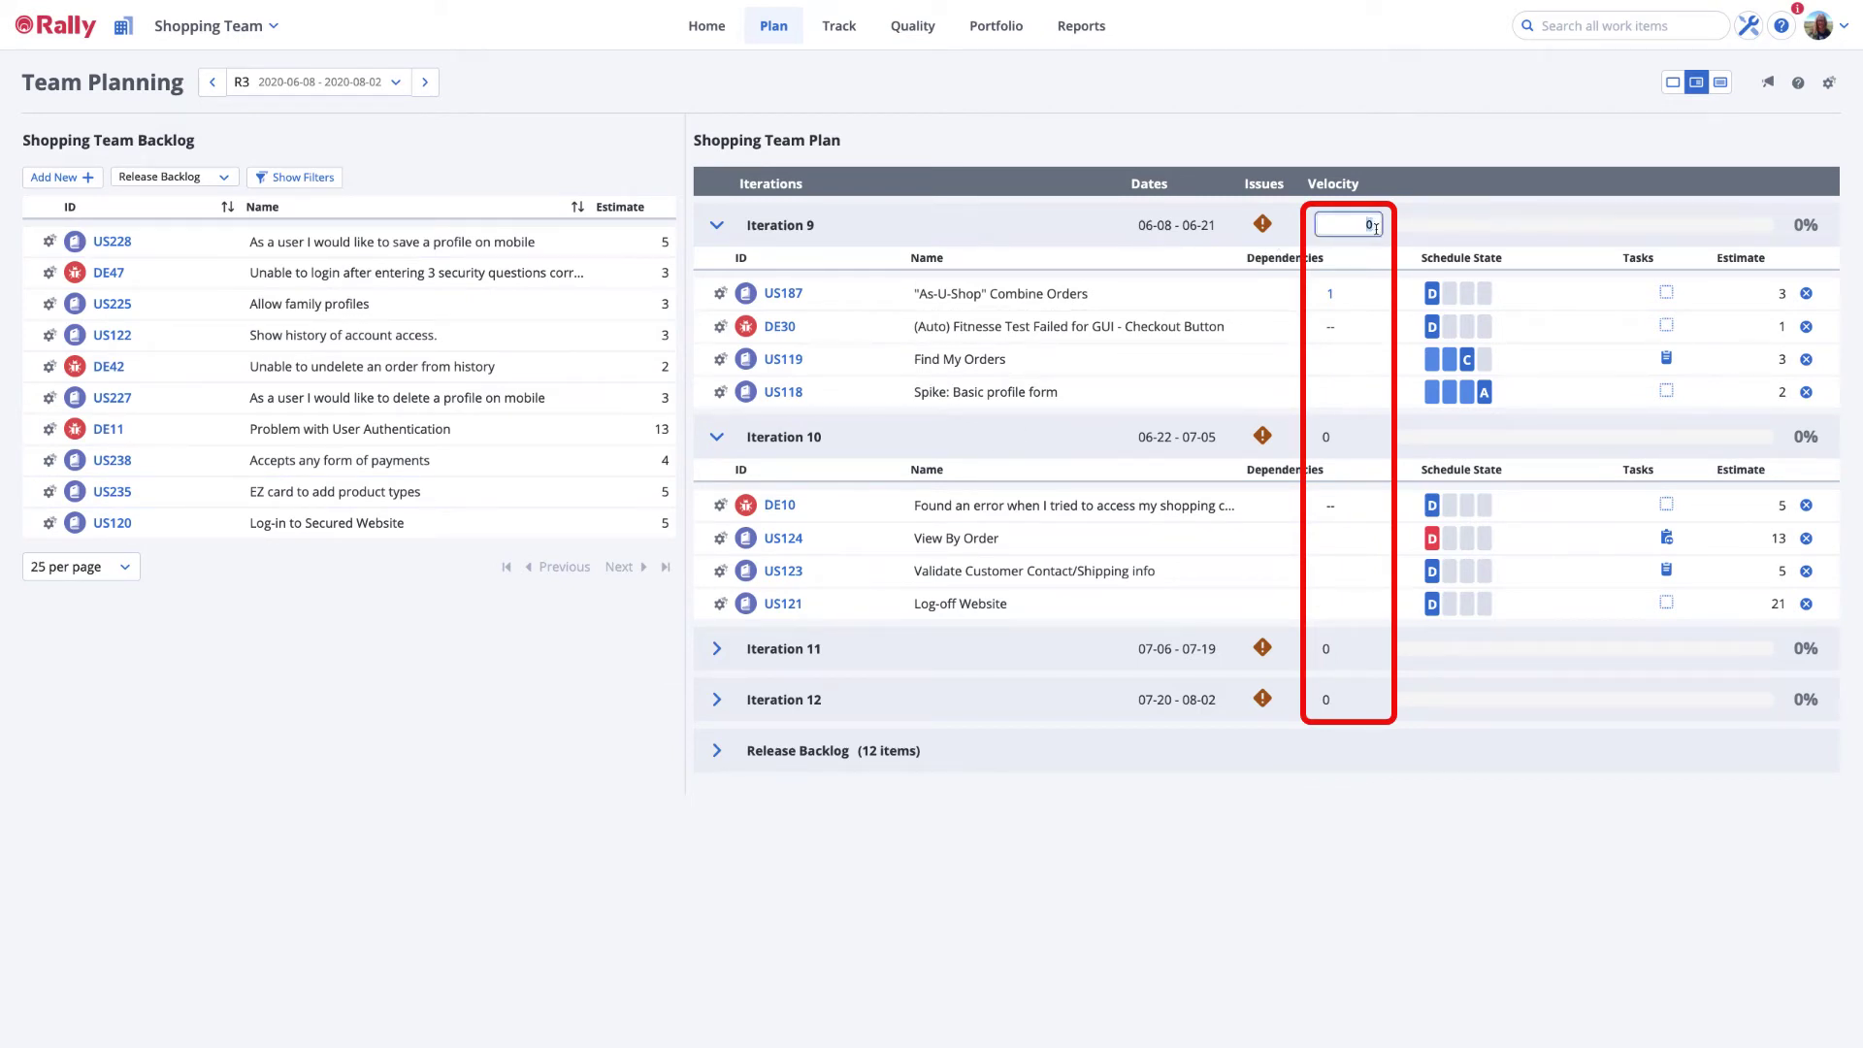
text(50)
click(1323, 442)
text(6)
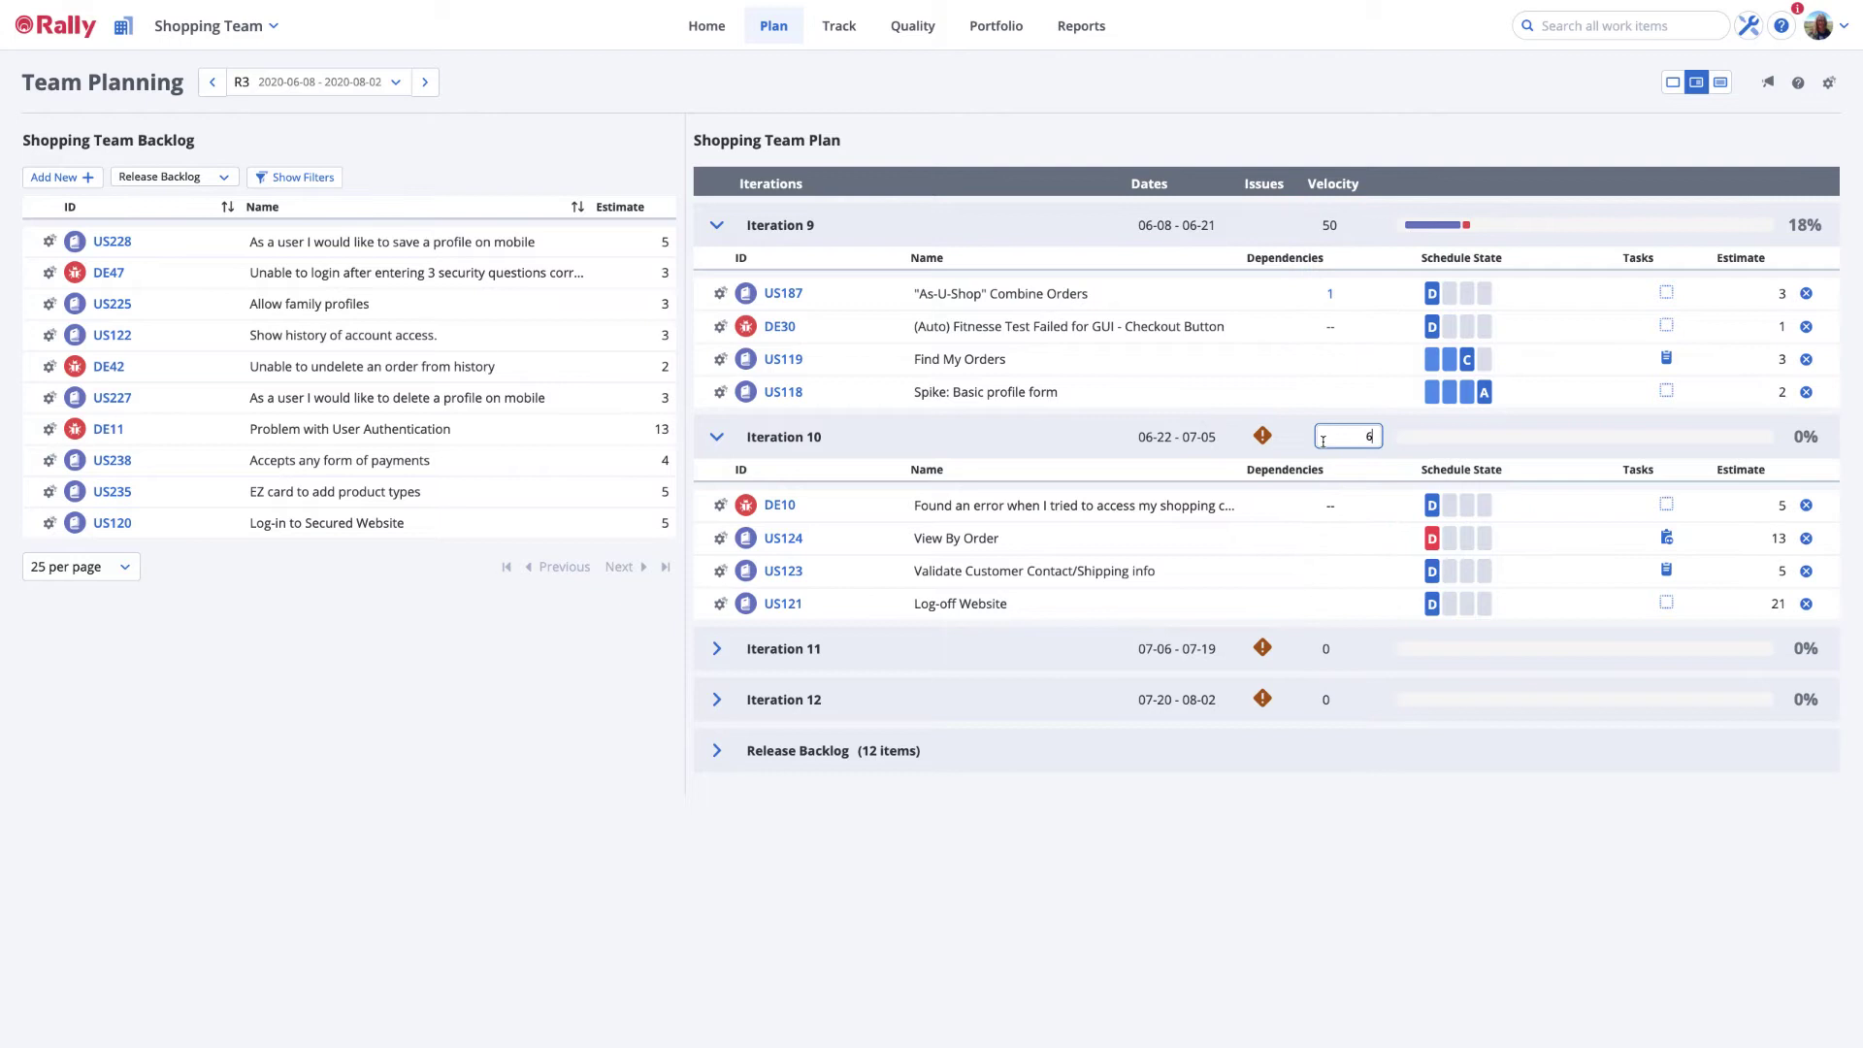
text(0)
click(1334, 648)
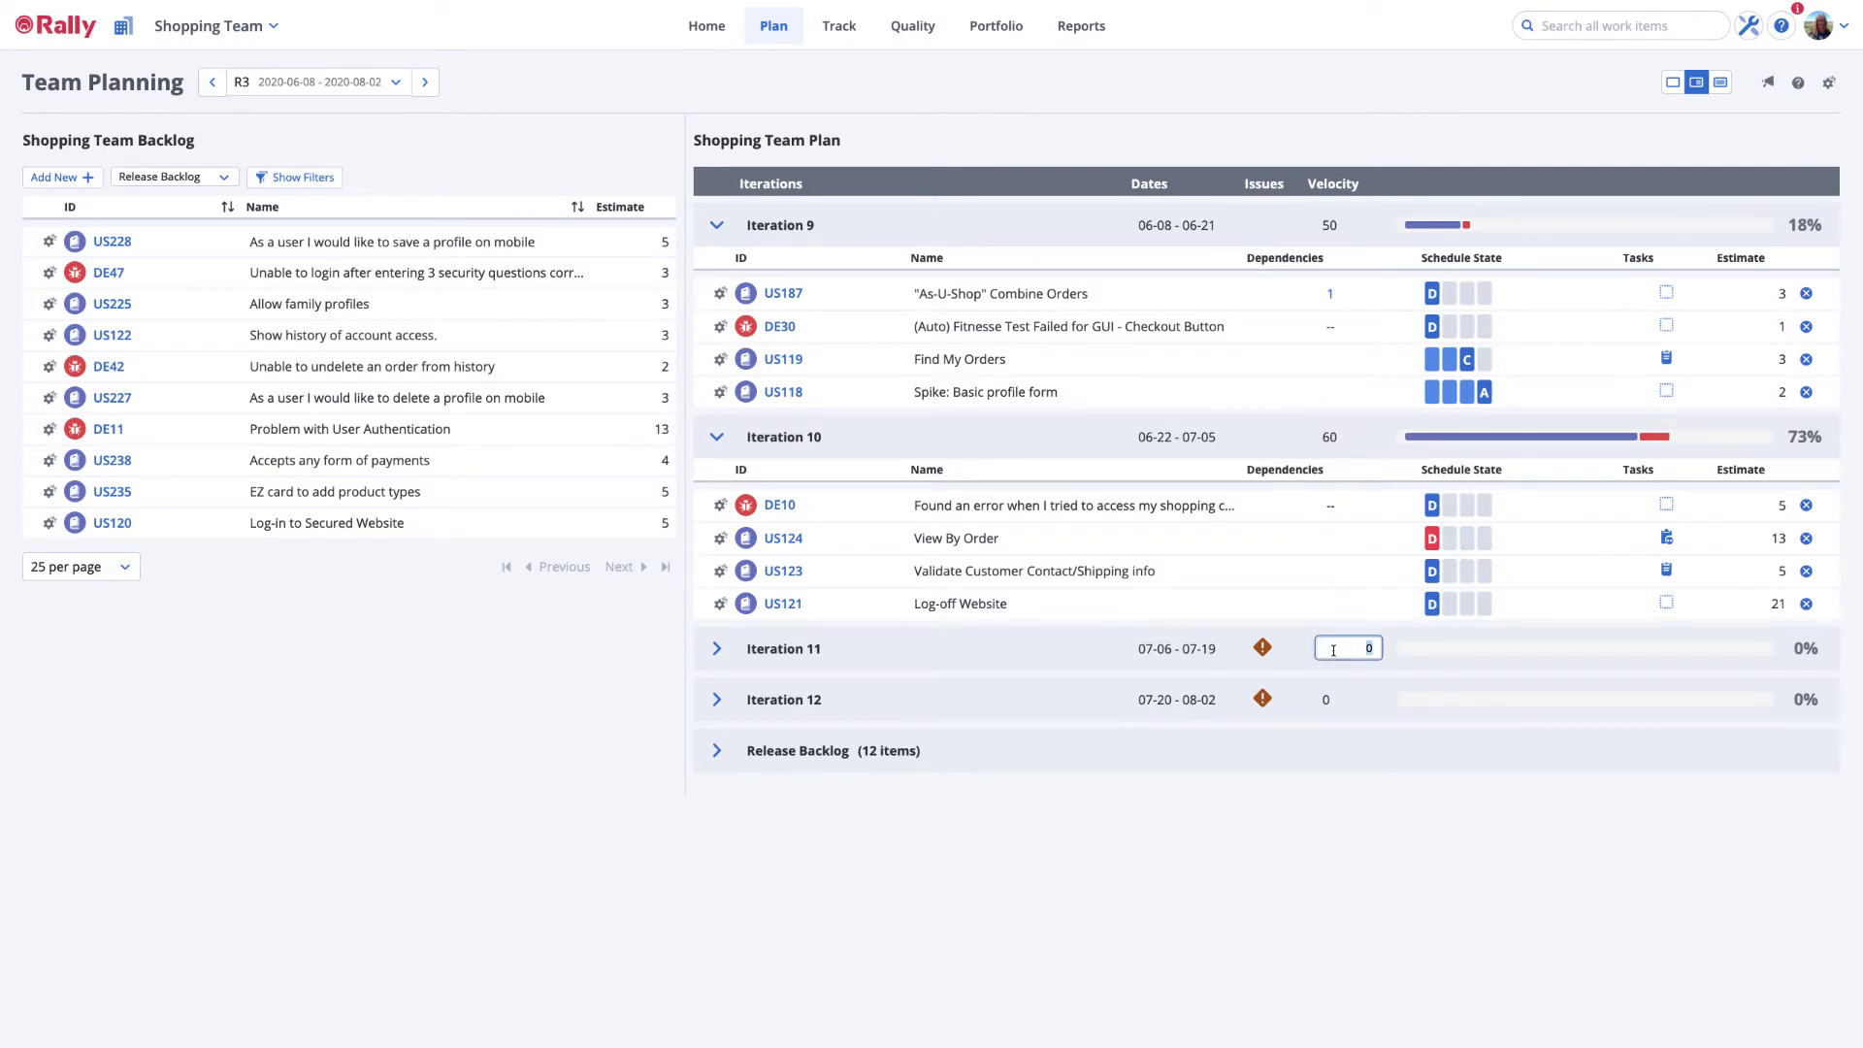
text(40)
click(1328, 700)
text(5)
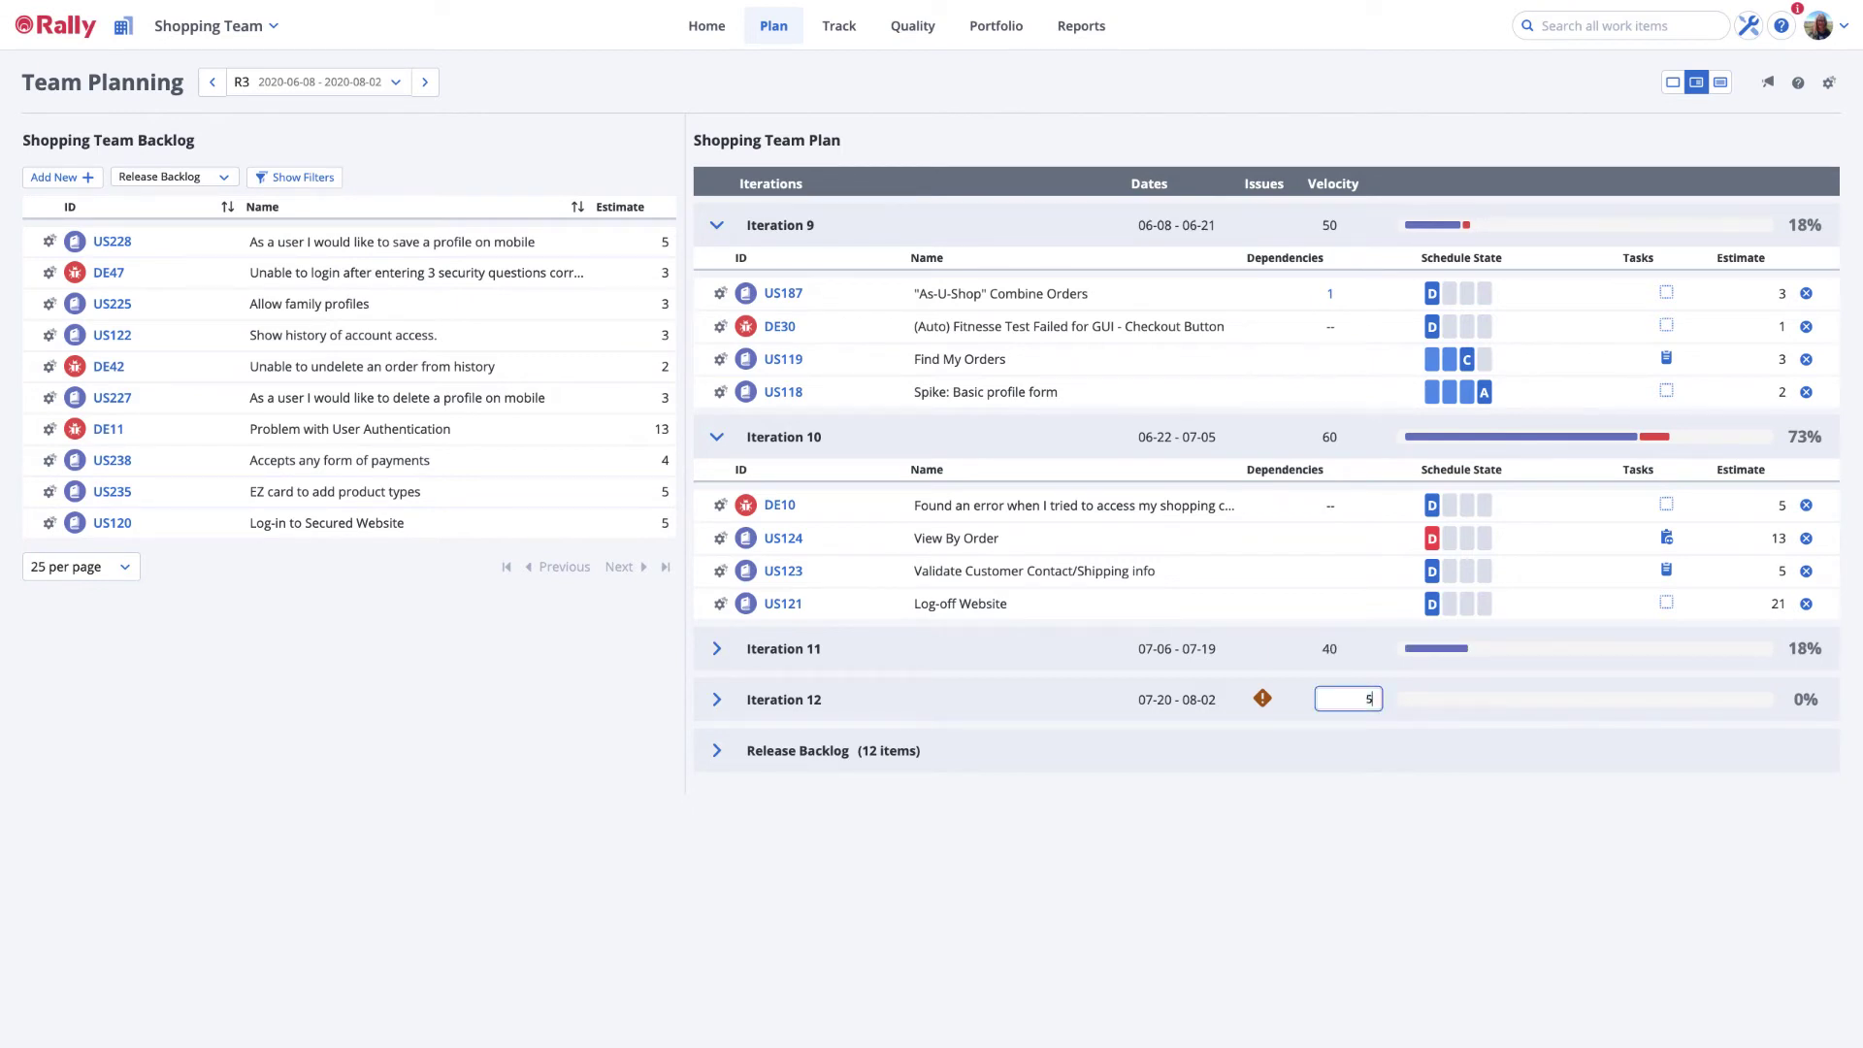
text(0)
click(613, 727)
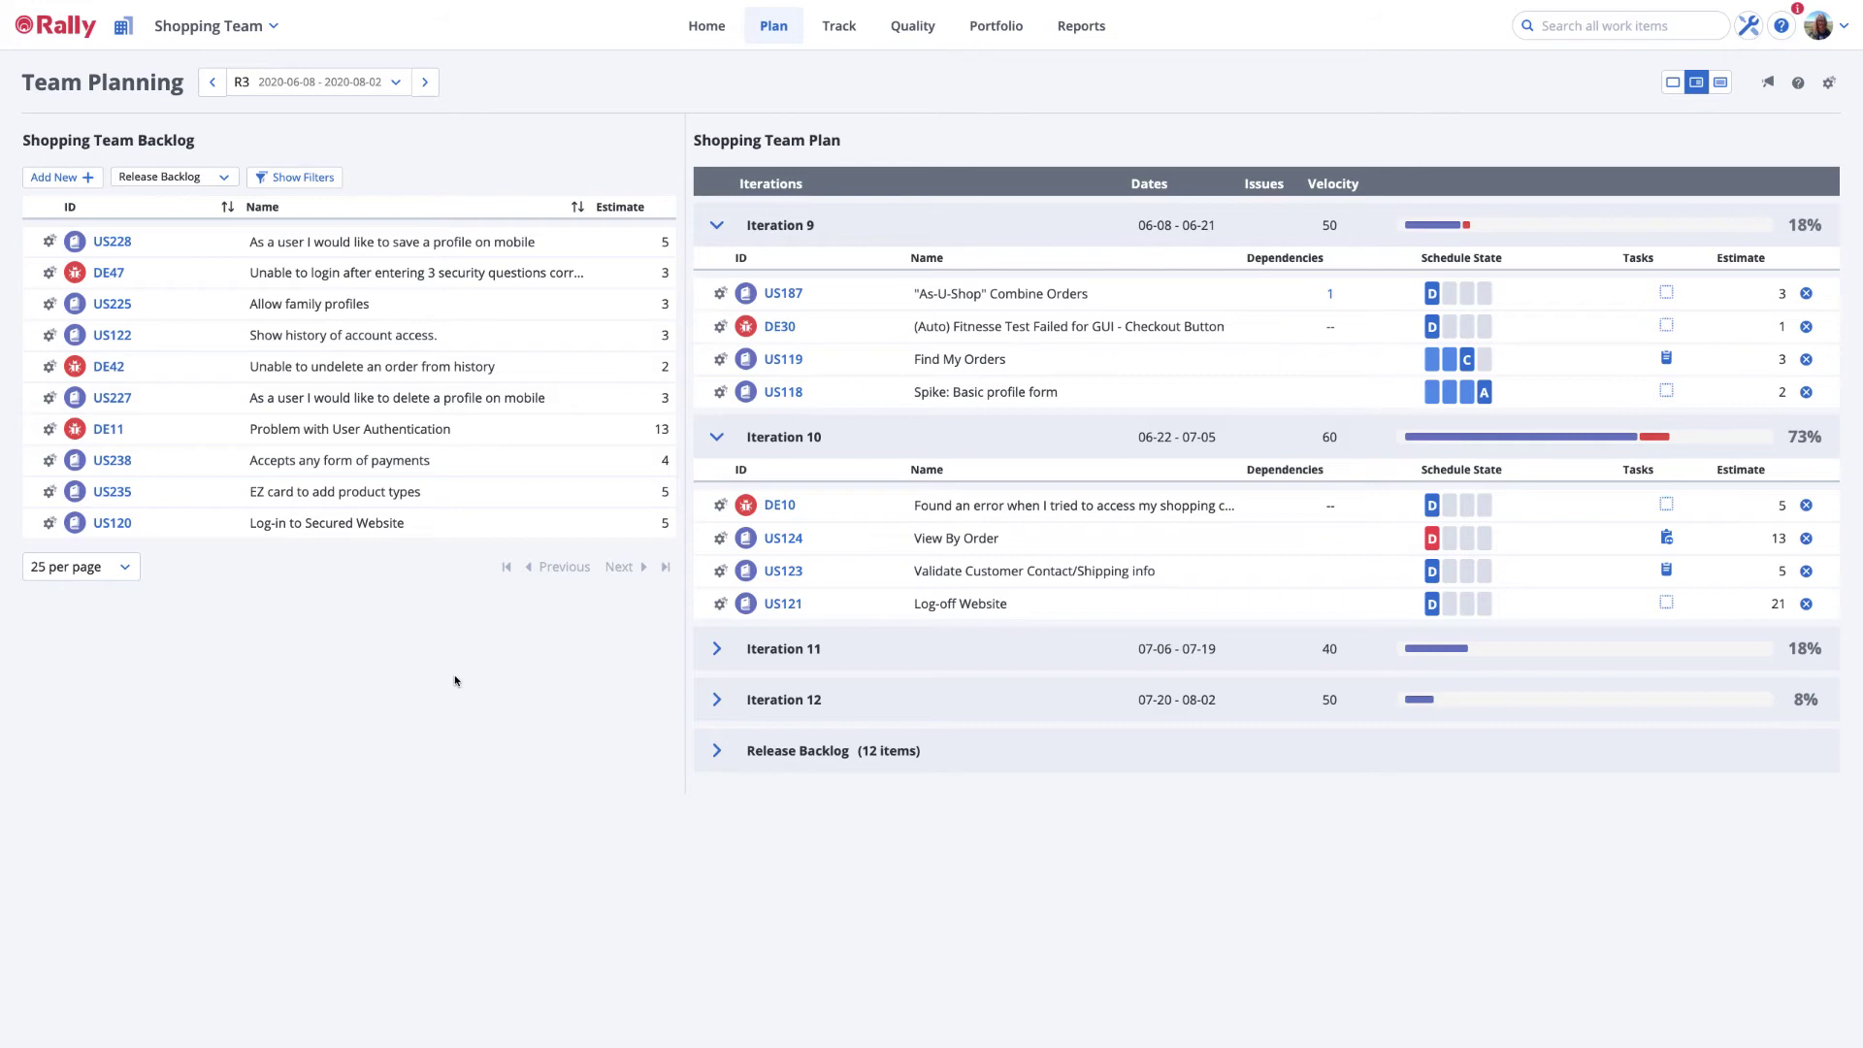
- Move US228 and DE11 into Iteration 10, pushing it to 103% load
click(48, 241)
click(102, 301)
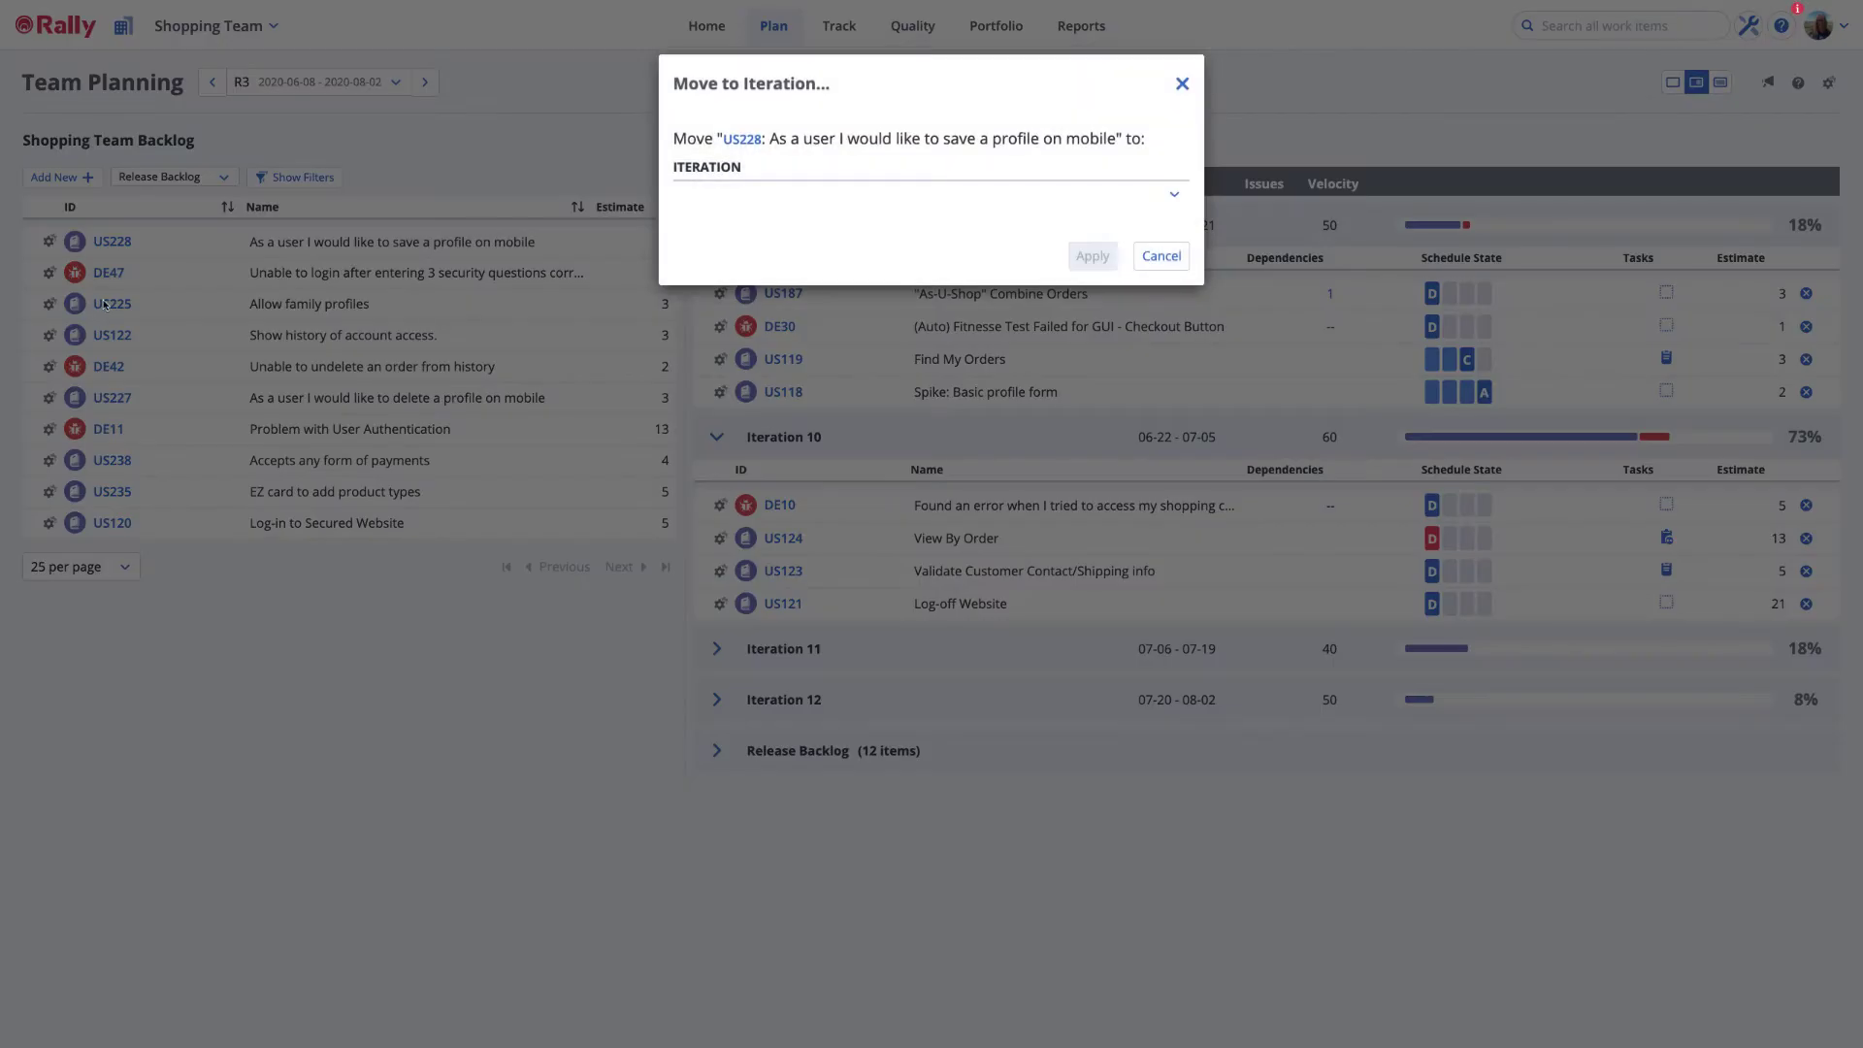
click(1172, 196)
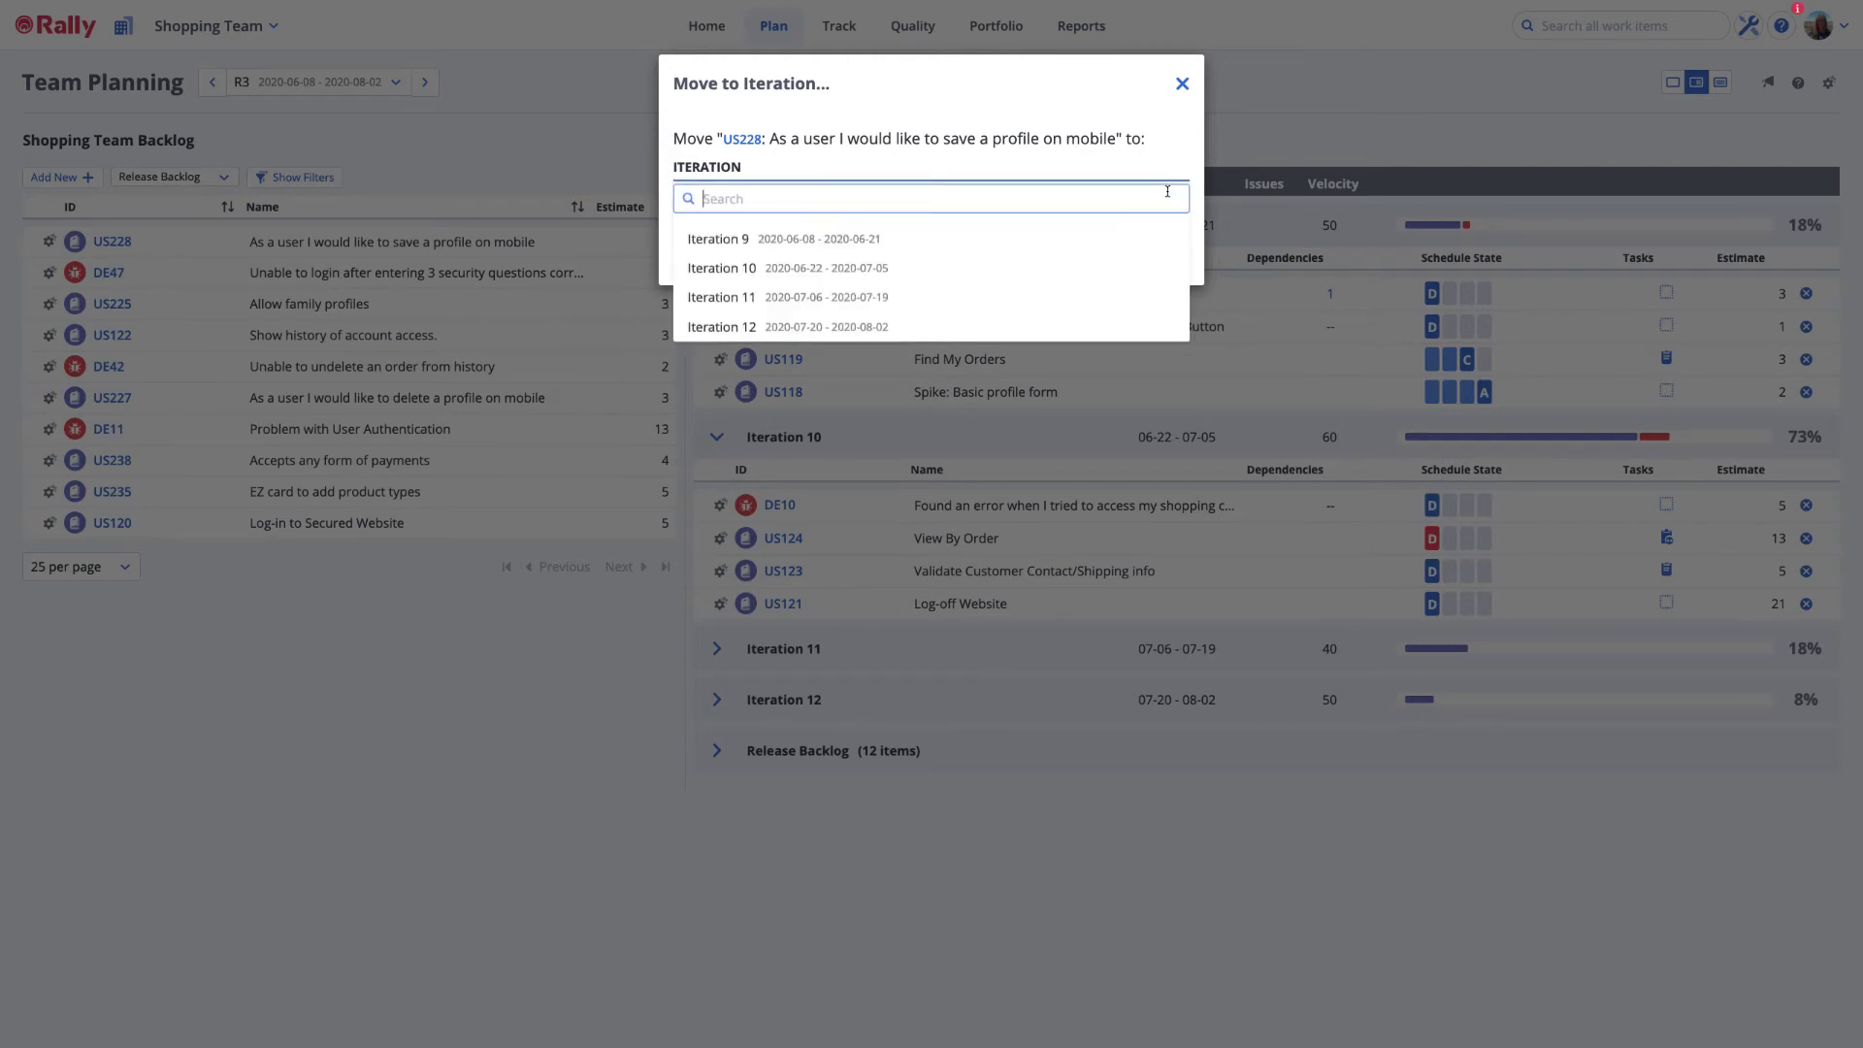
click(861, 269)
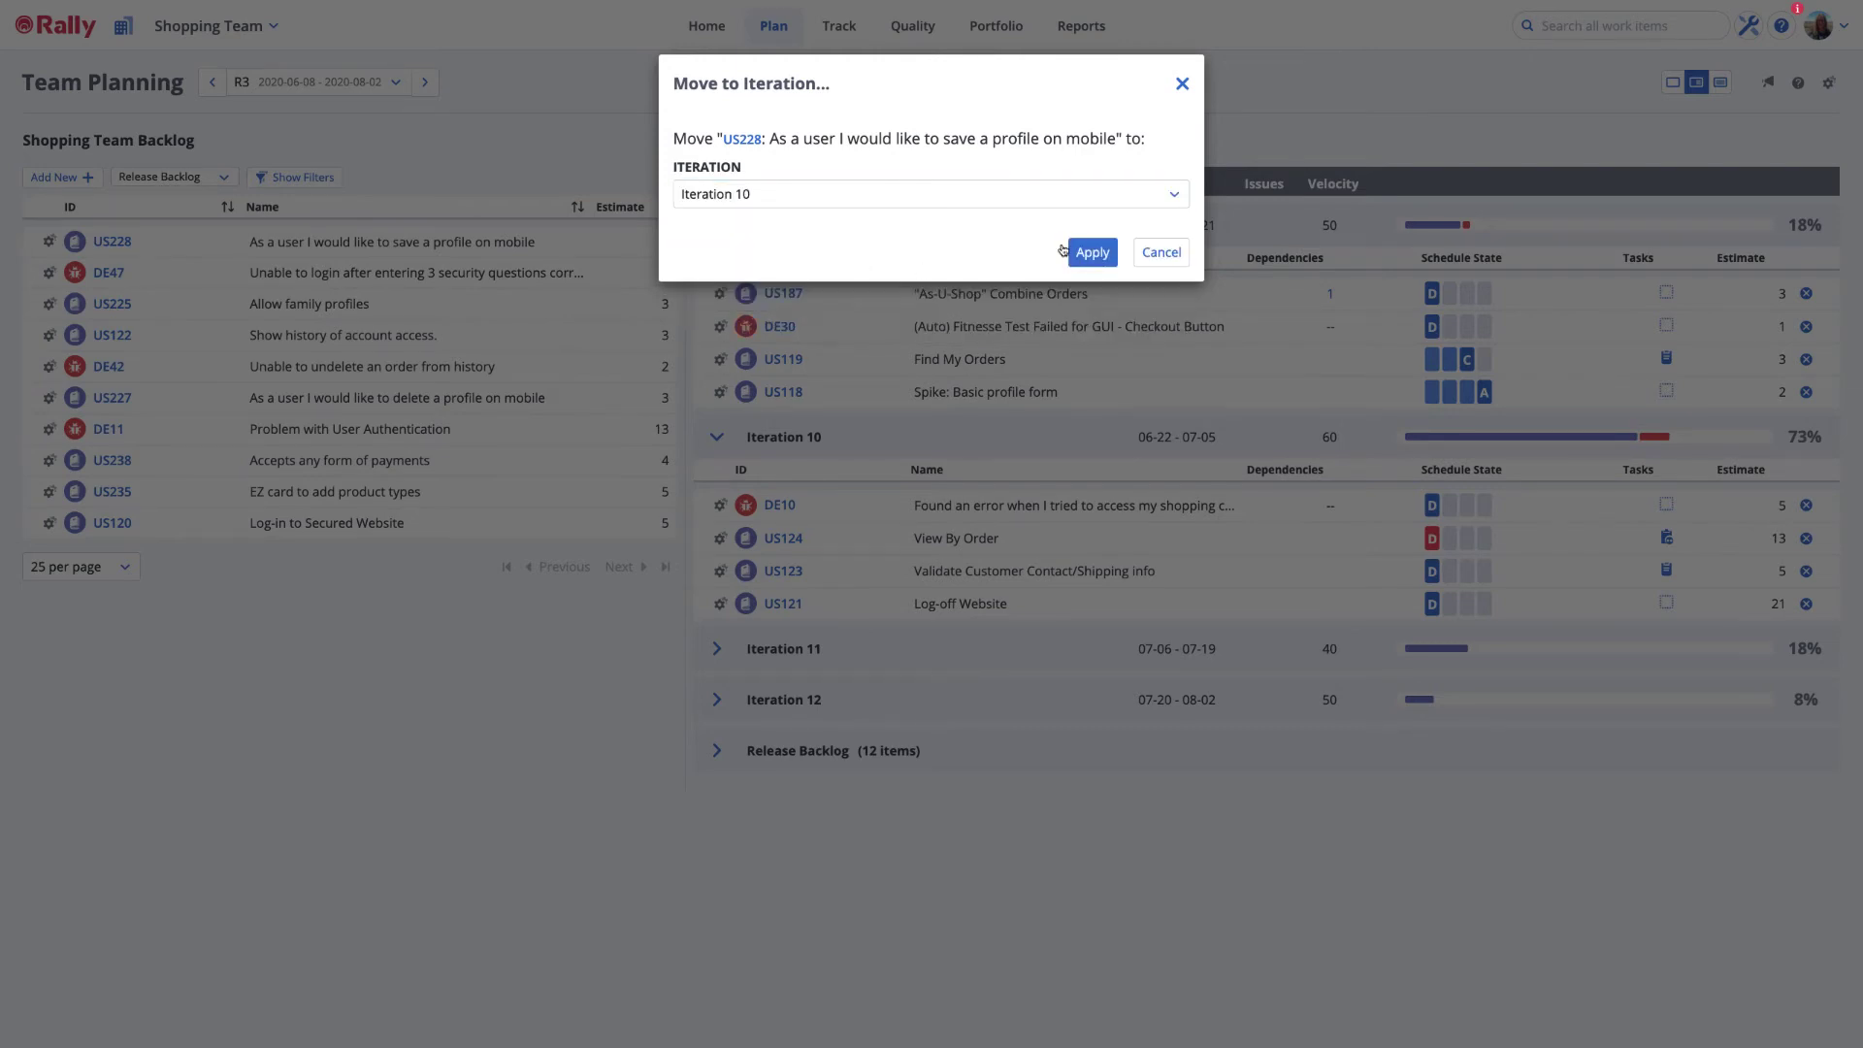
click(1091, 254)
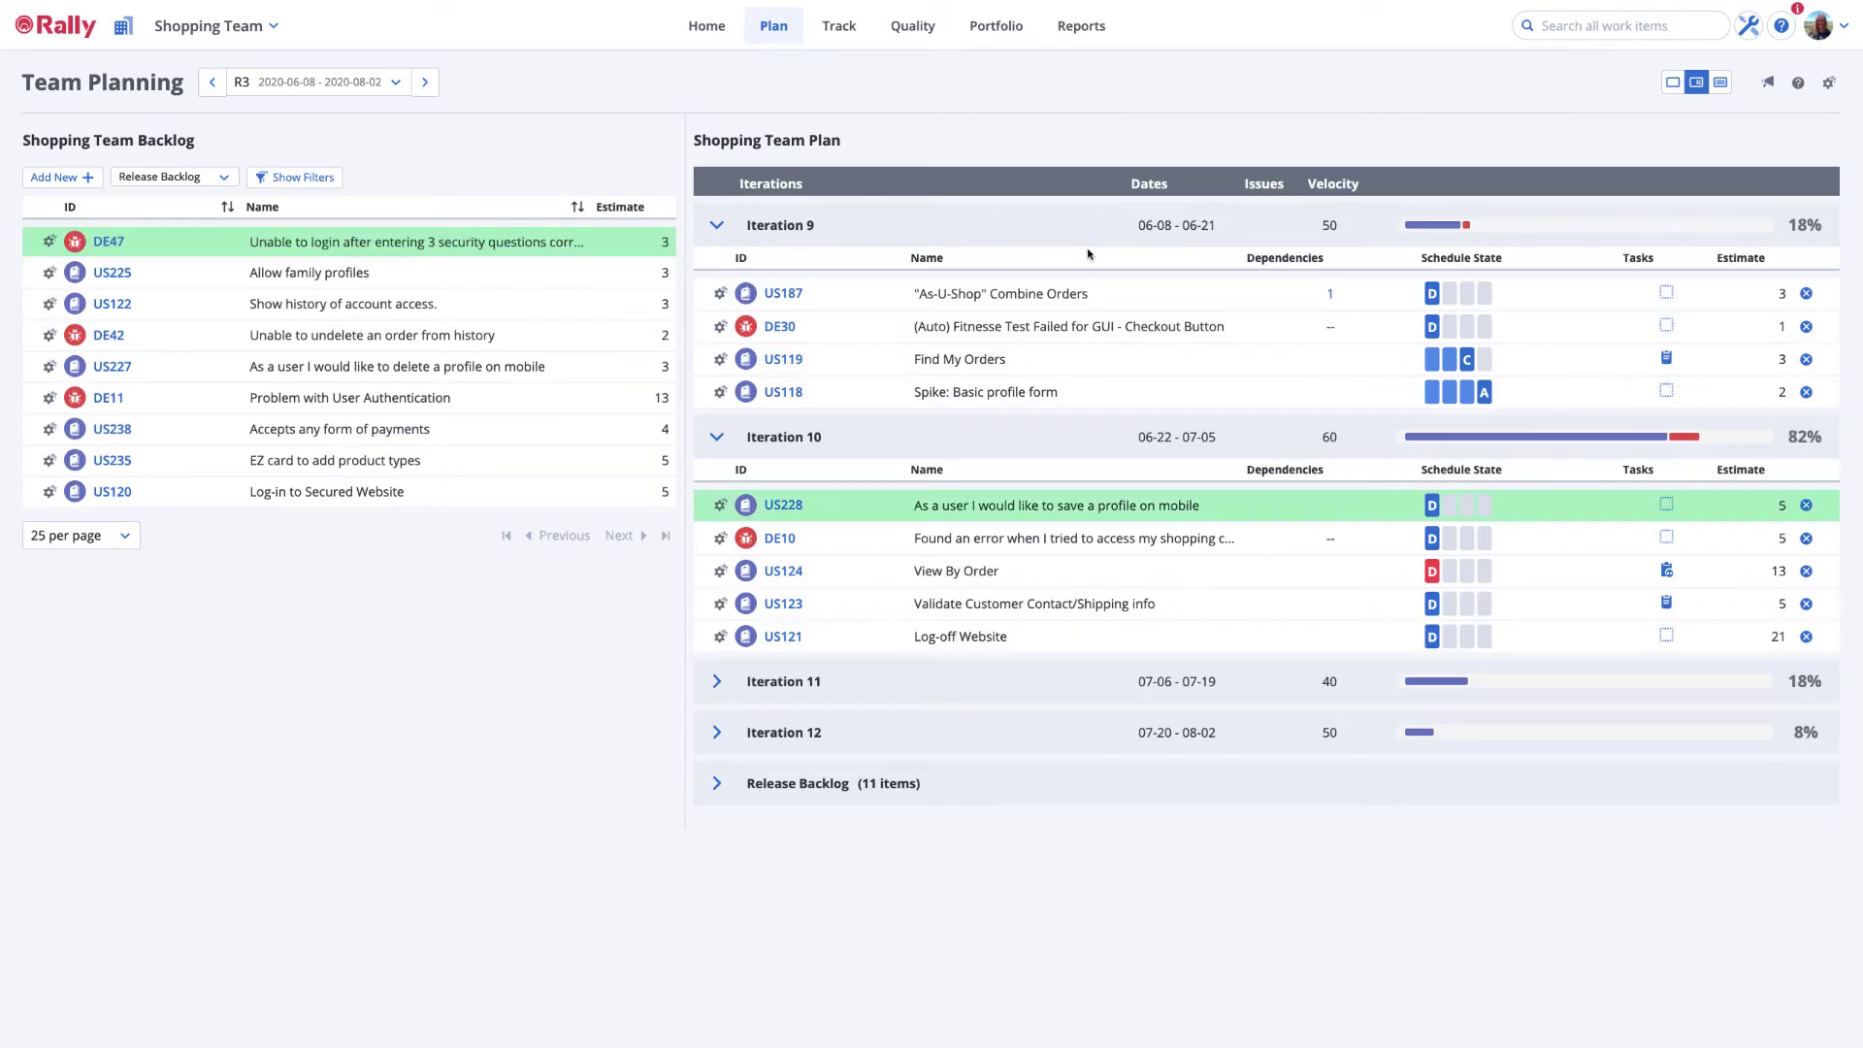
mouse_move(108, 398)
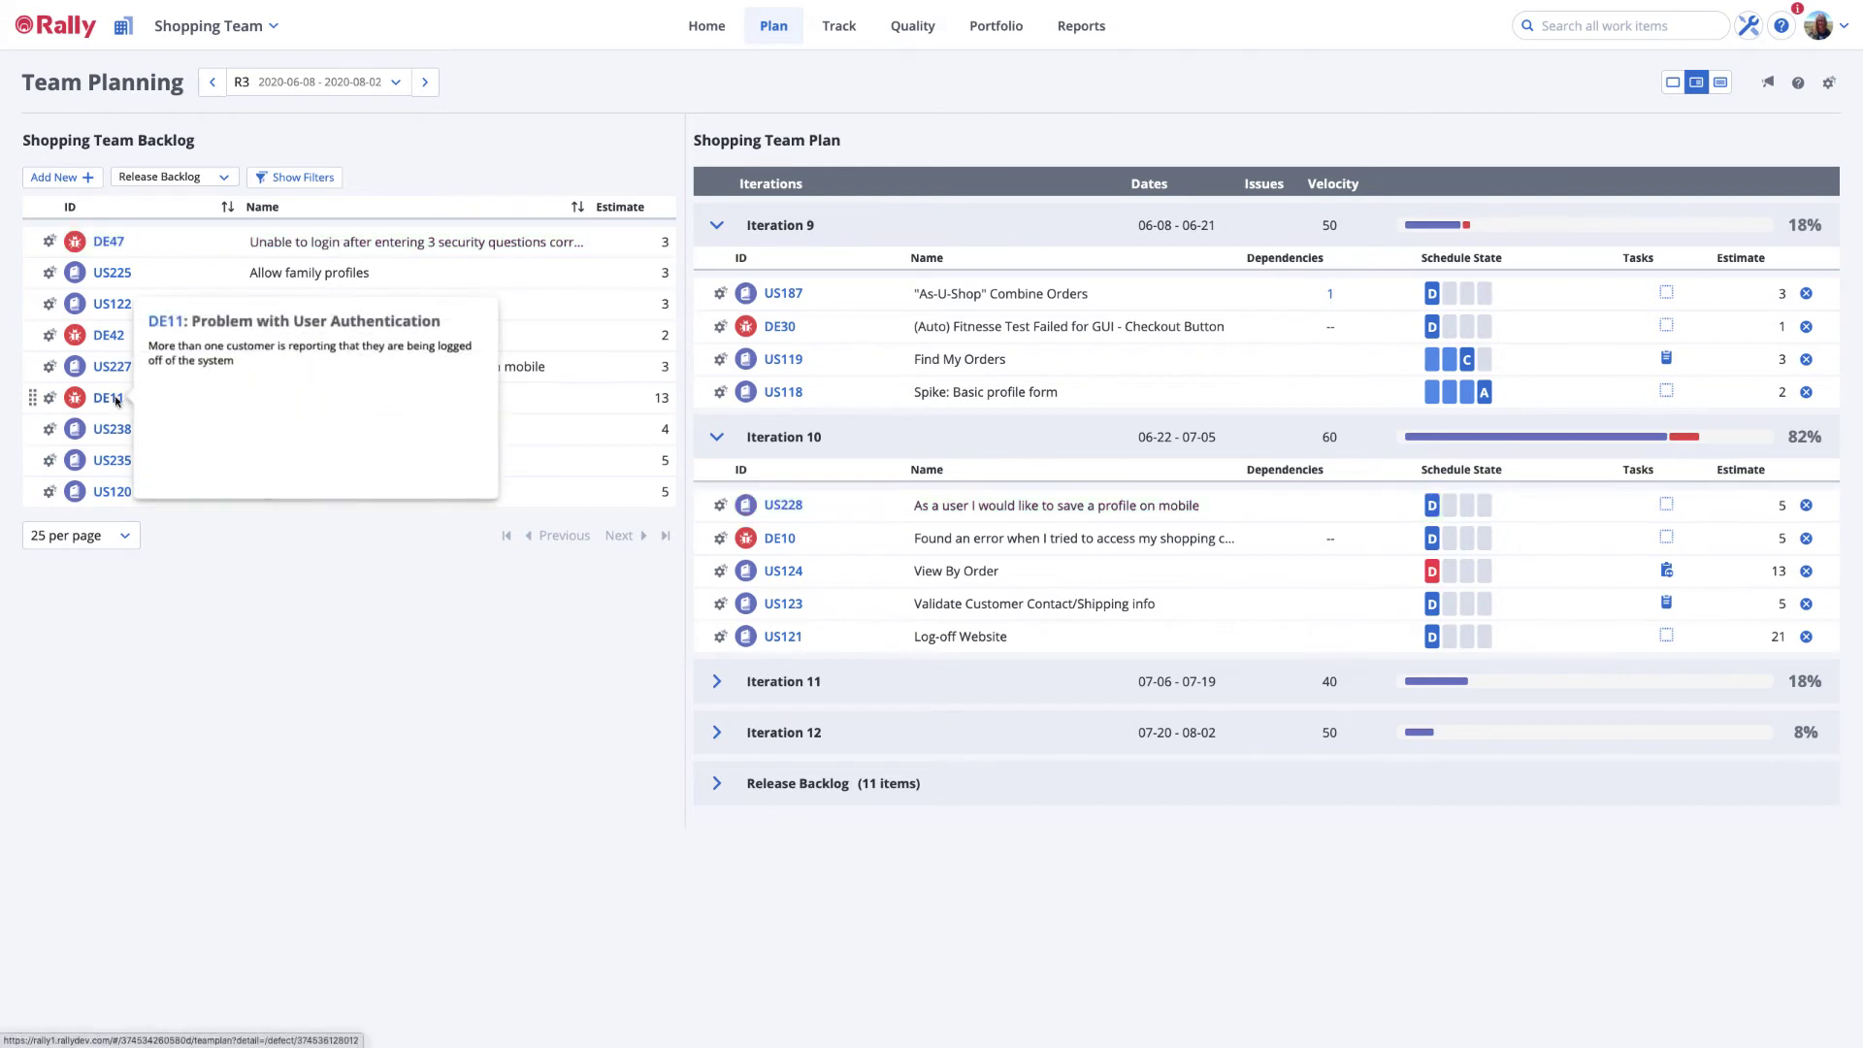
drag(111, 398, 886, 553)
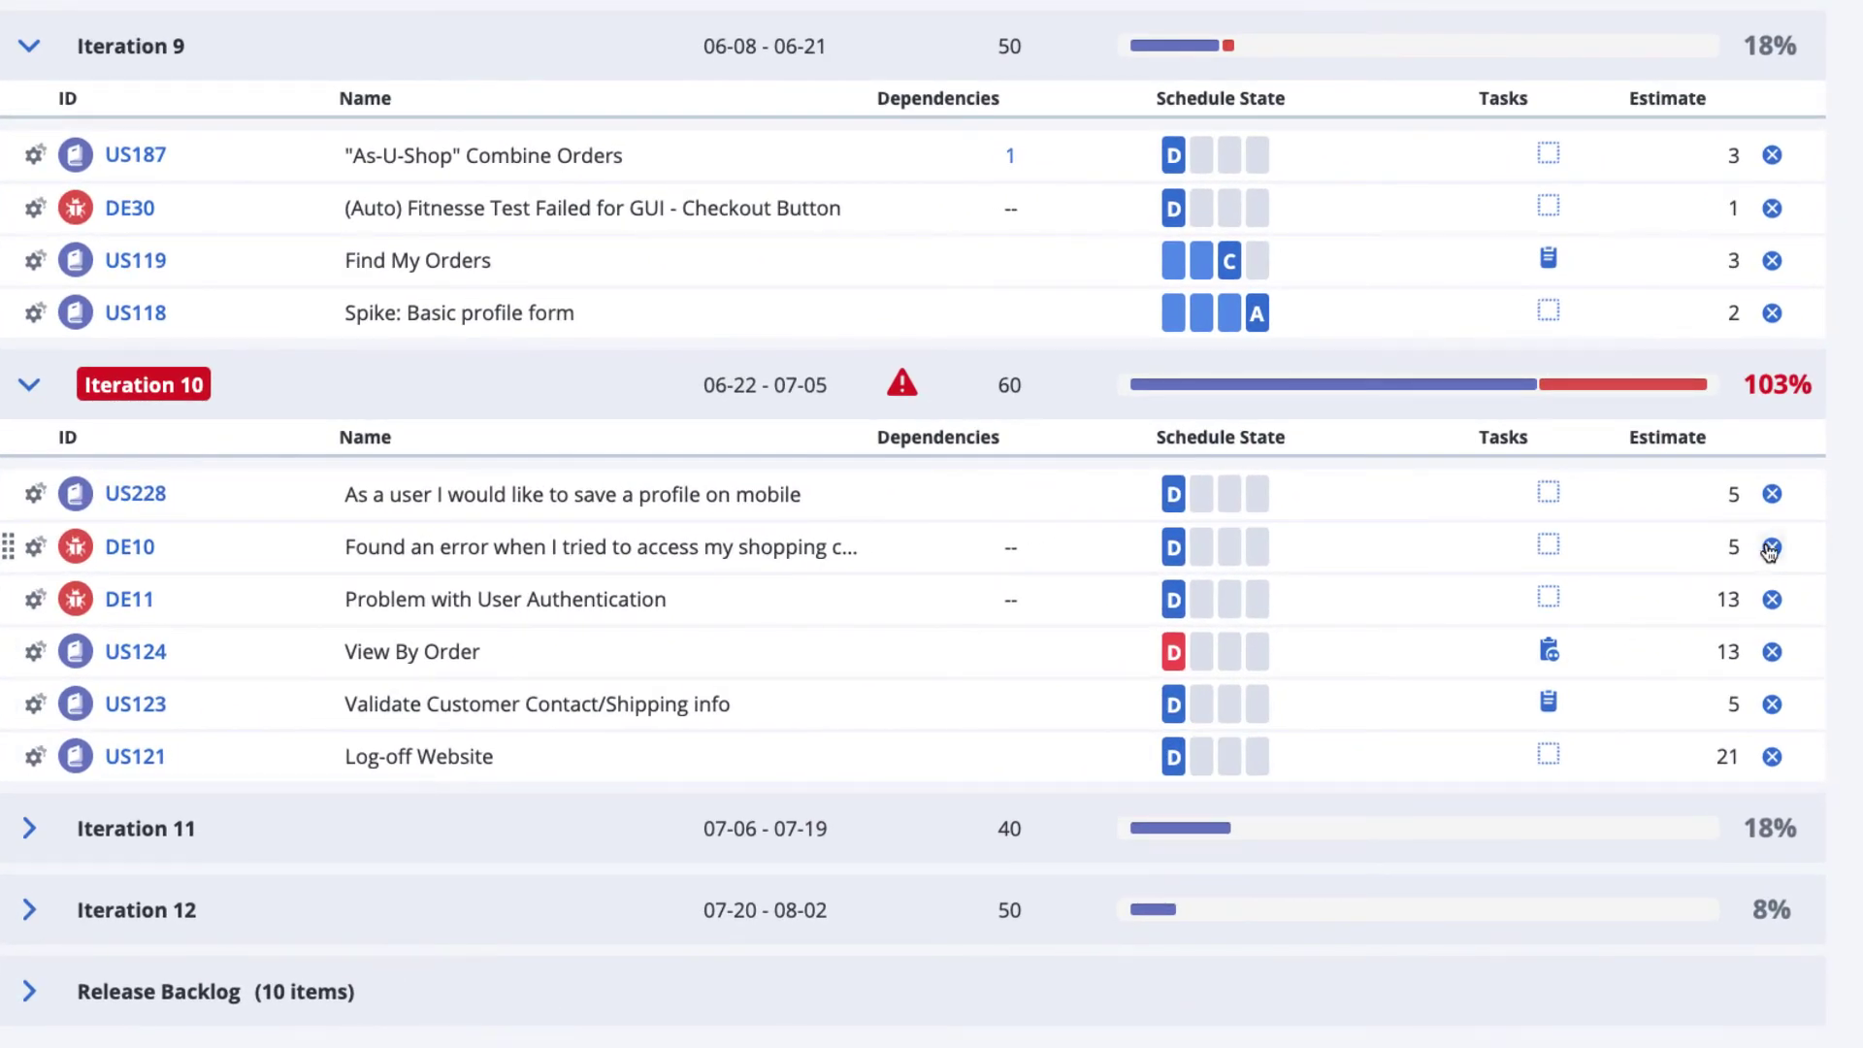
- Remove DE10 and DE11 from Iteration 10, returning them to the release backlog
click(1772, 548)
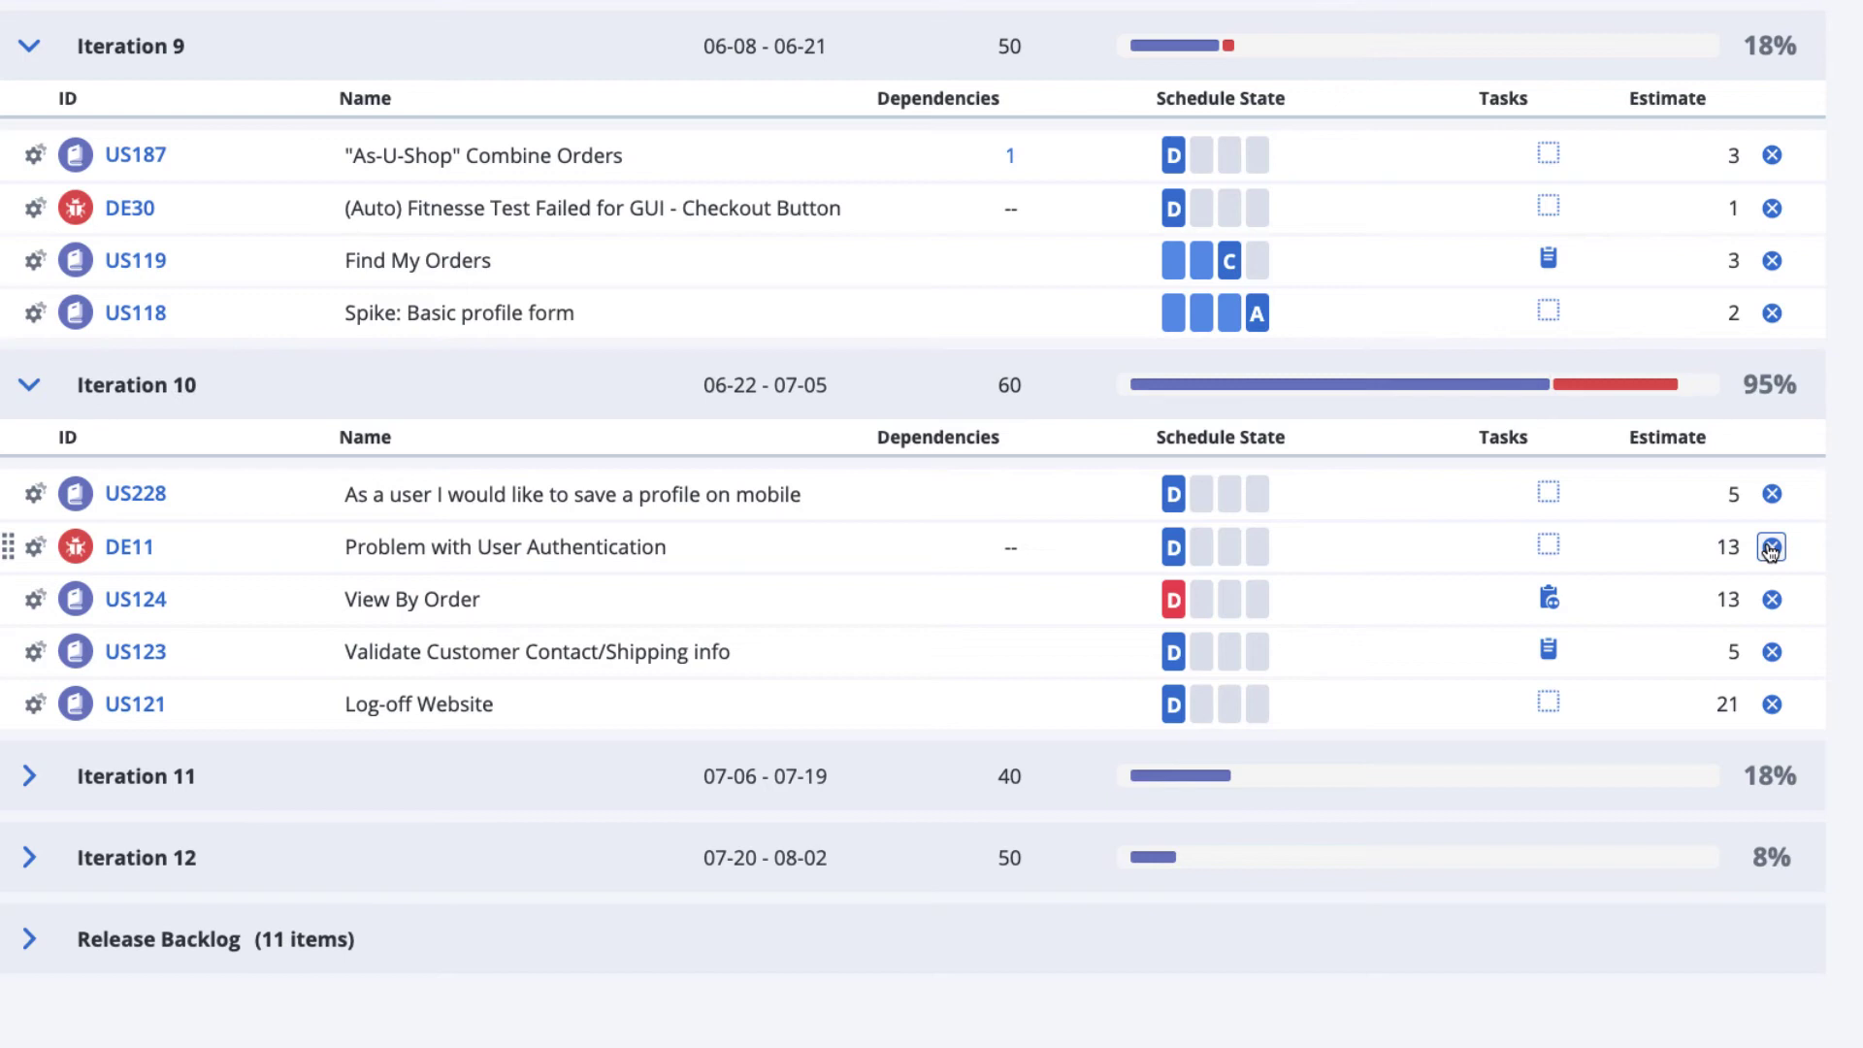
click(1772, 548)
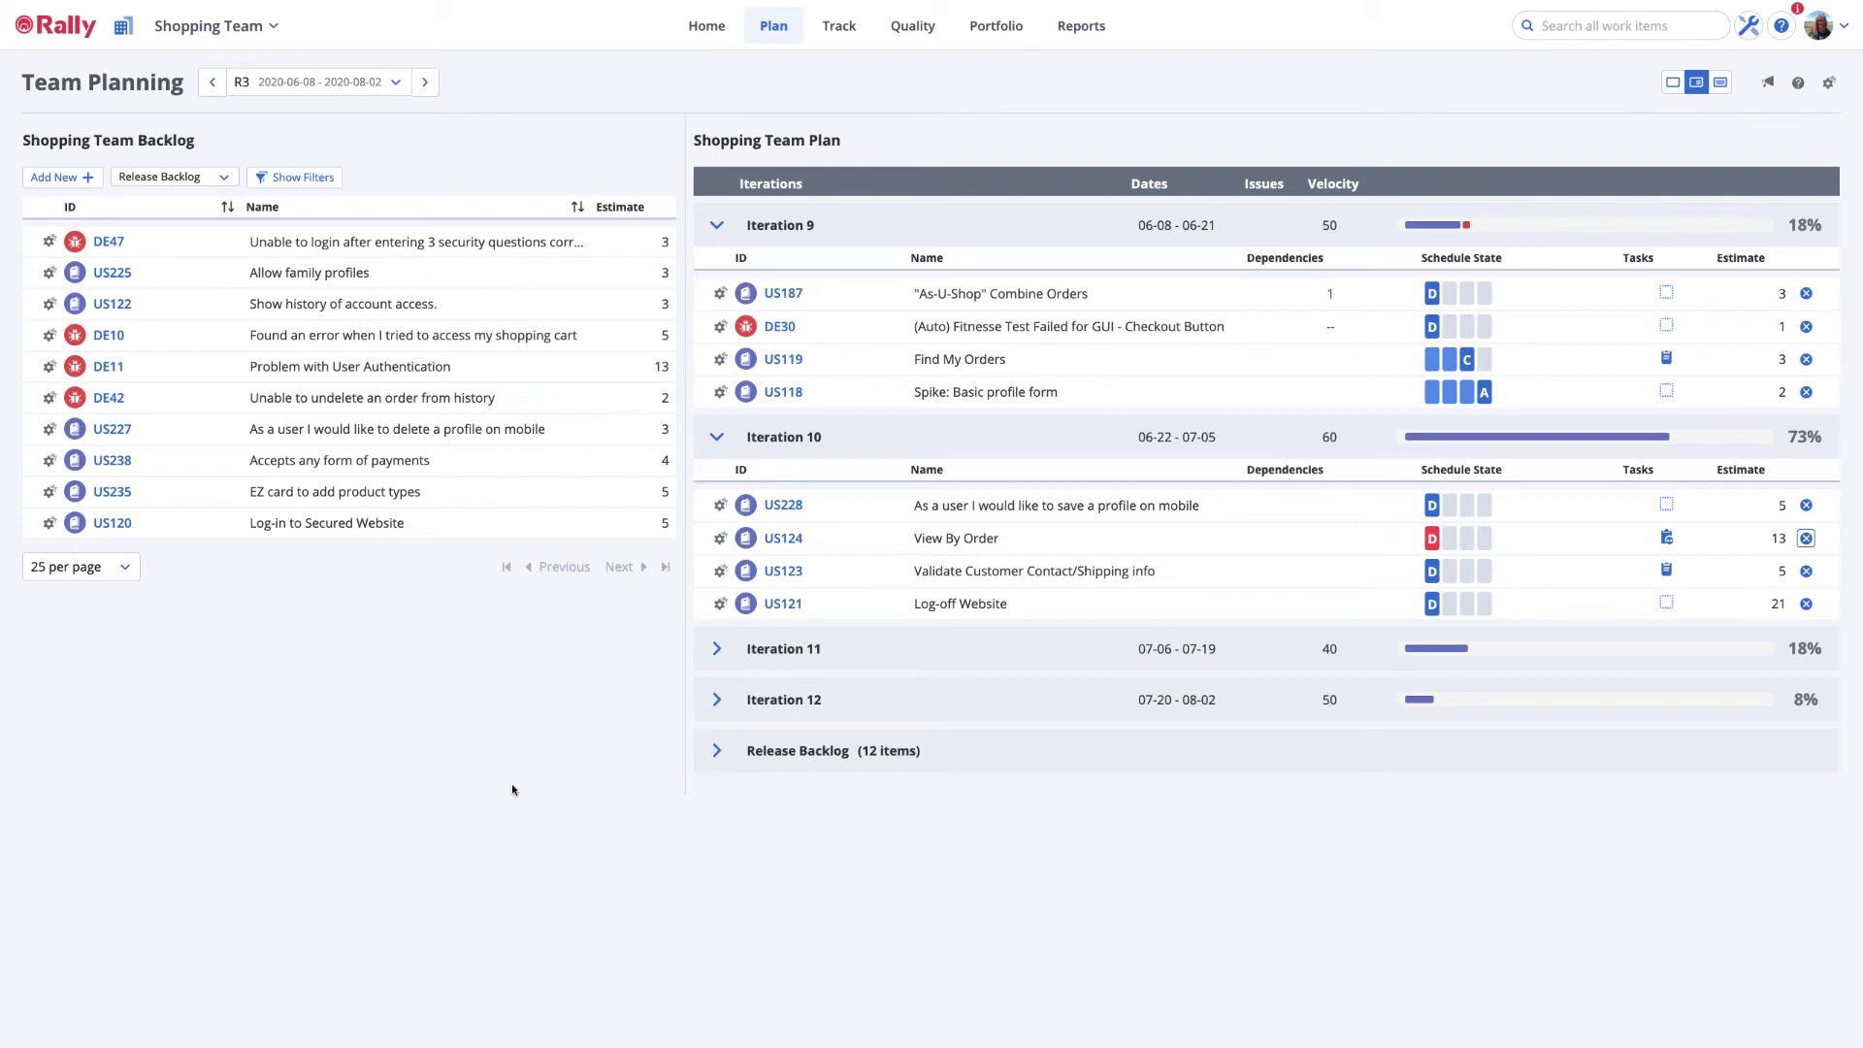
- Schedule US235 into Iteration 10 with estimate 1, then view US187's dependency
drag(112, 492, 942, 558)
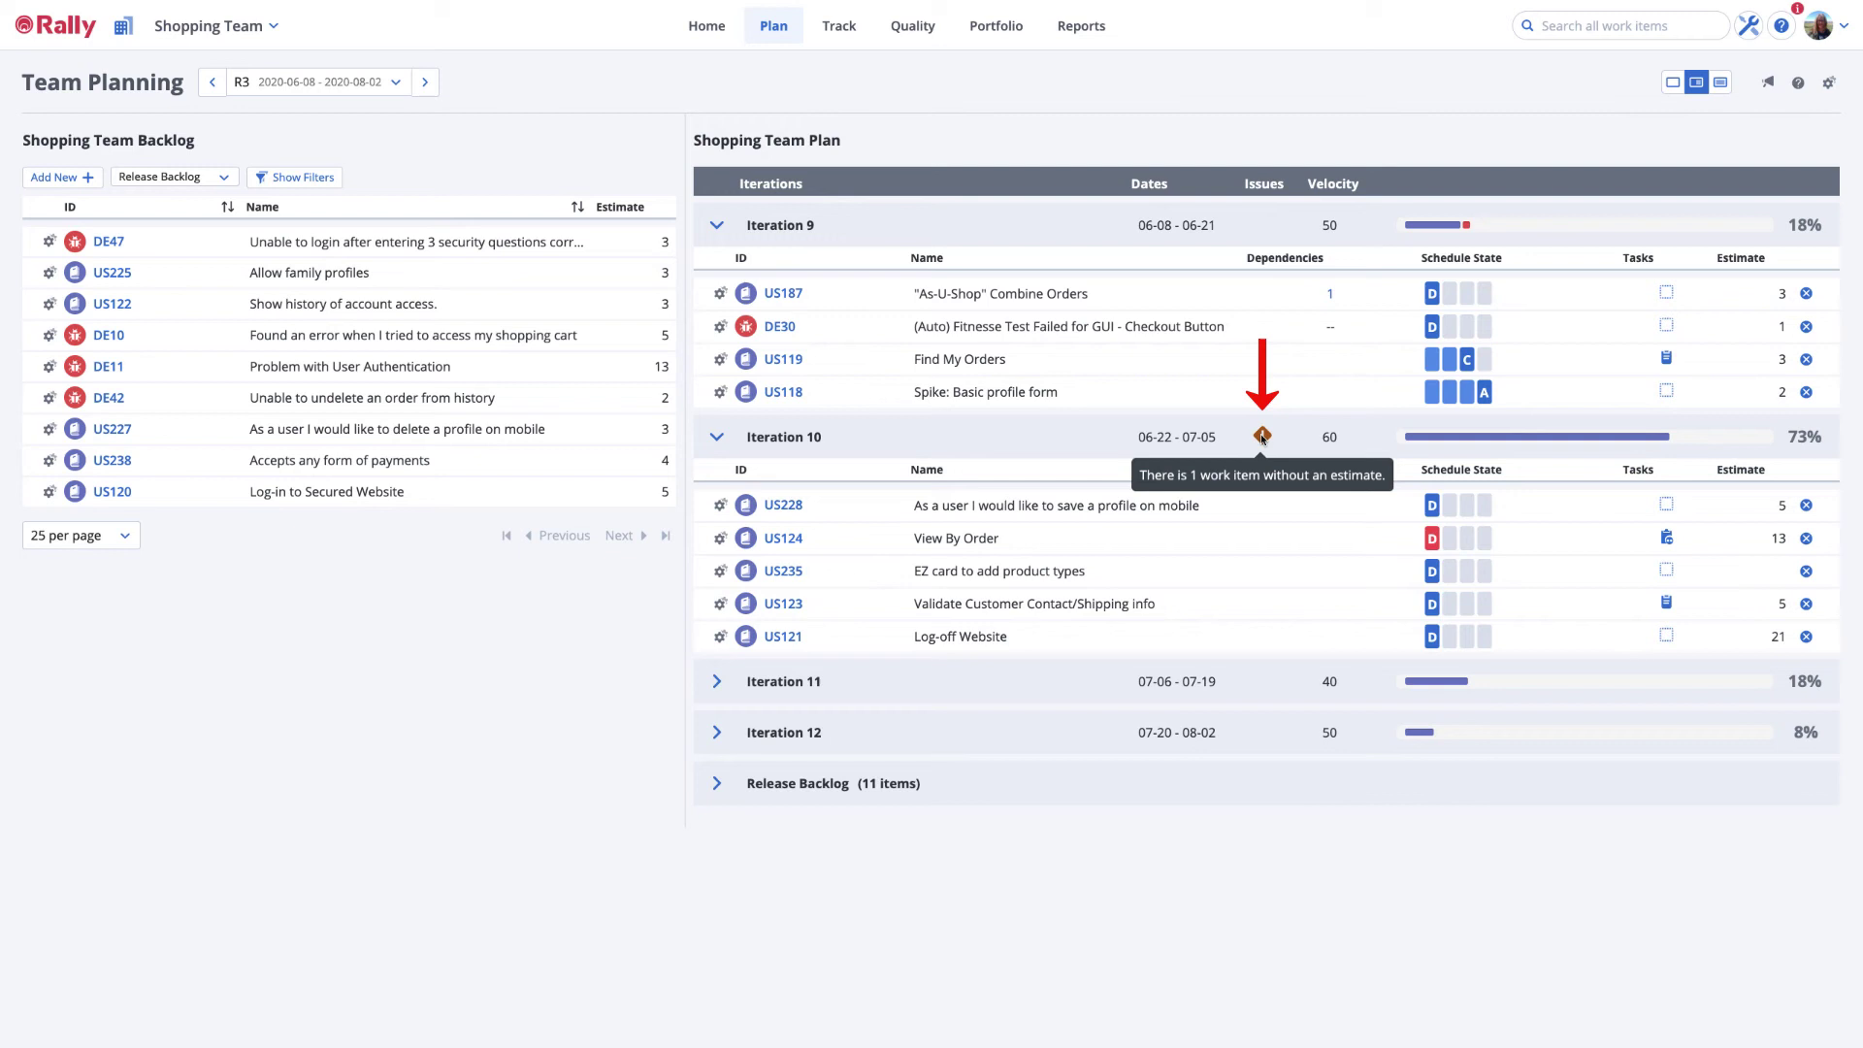
click(1744, 565)
text(1)
key(Return)
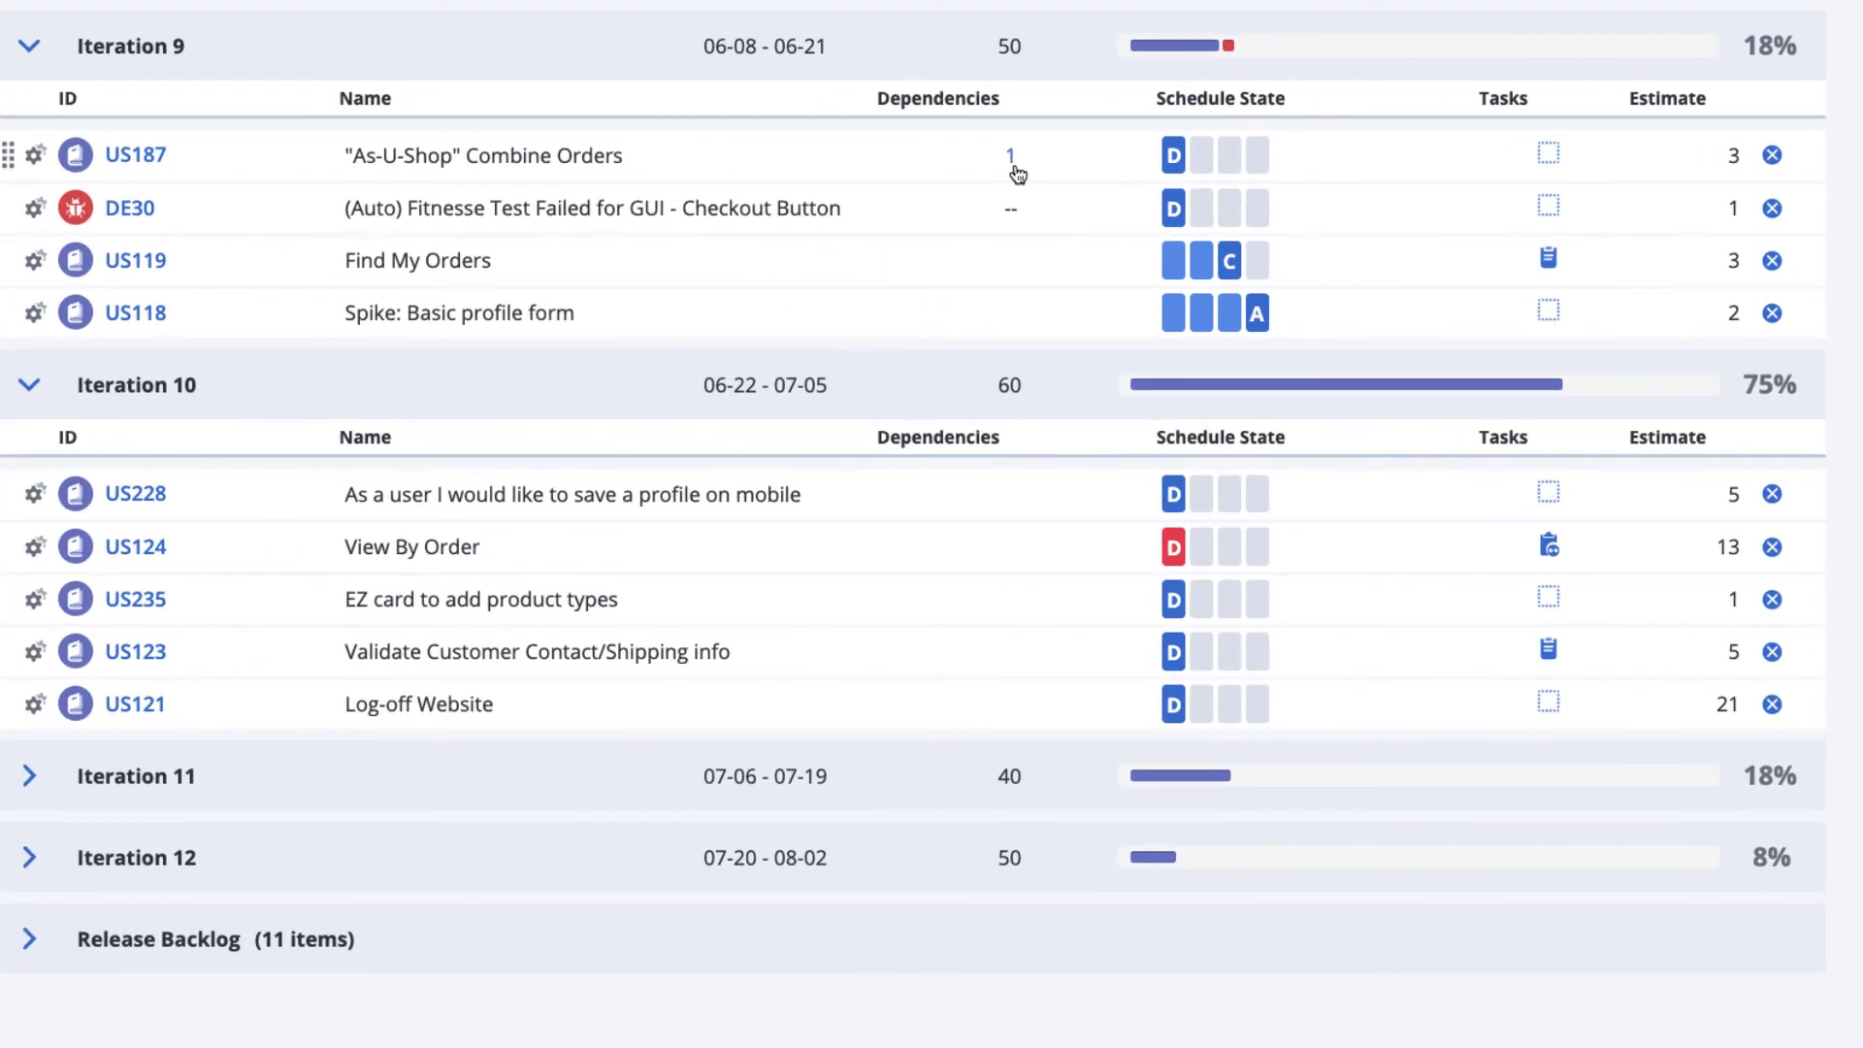
click(1013, 167)
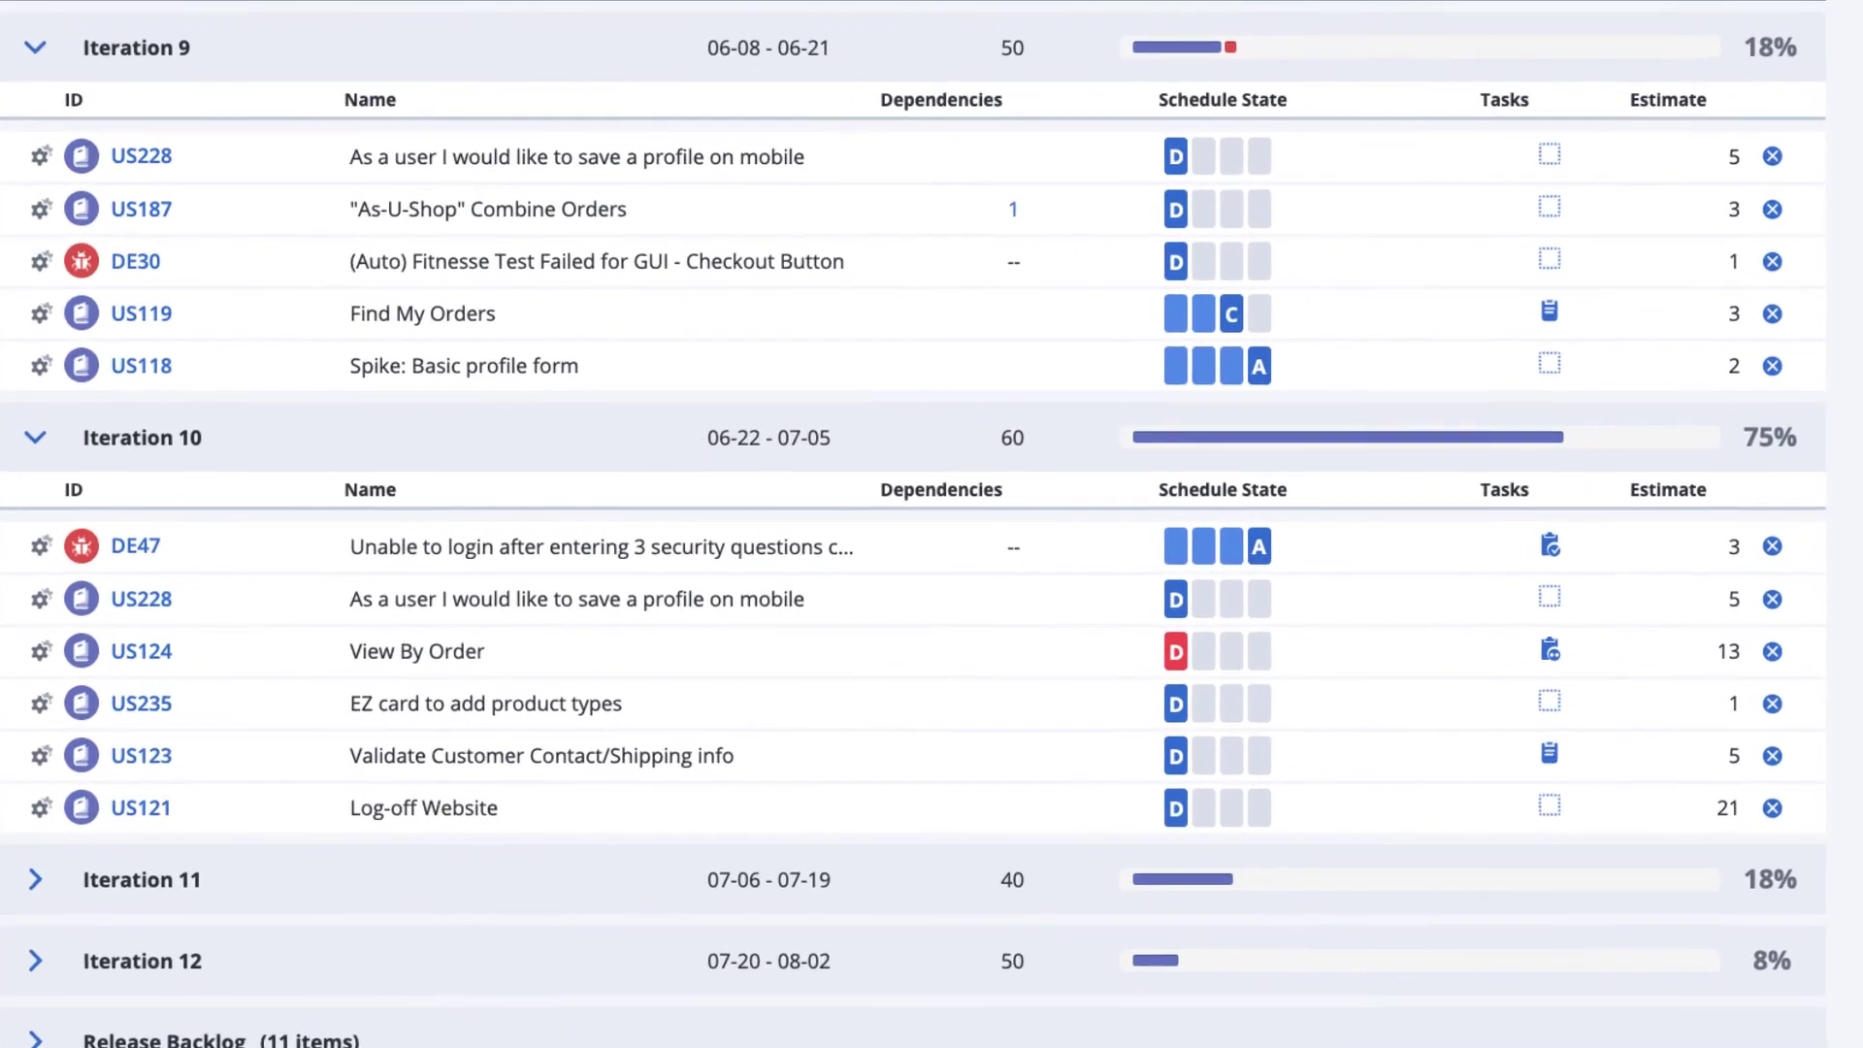
click(1549, 313)
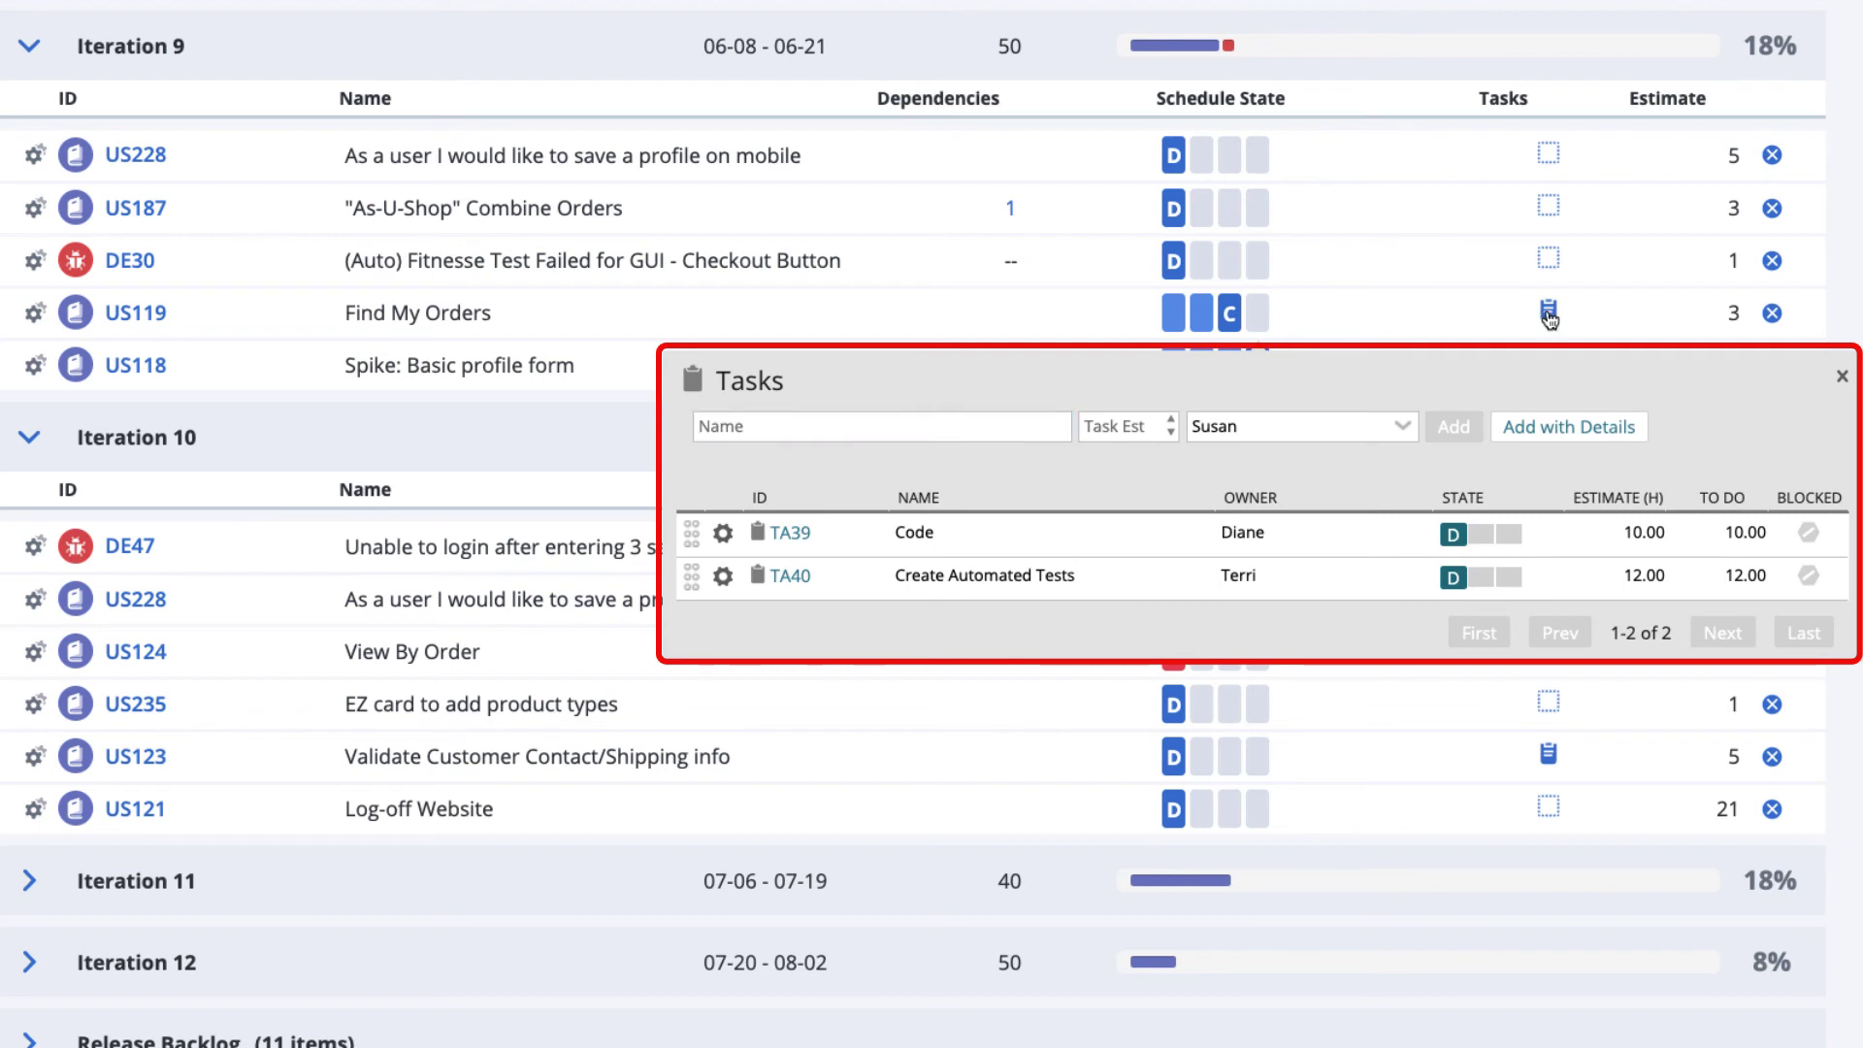
click(1550, 315)
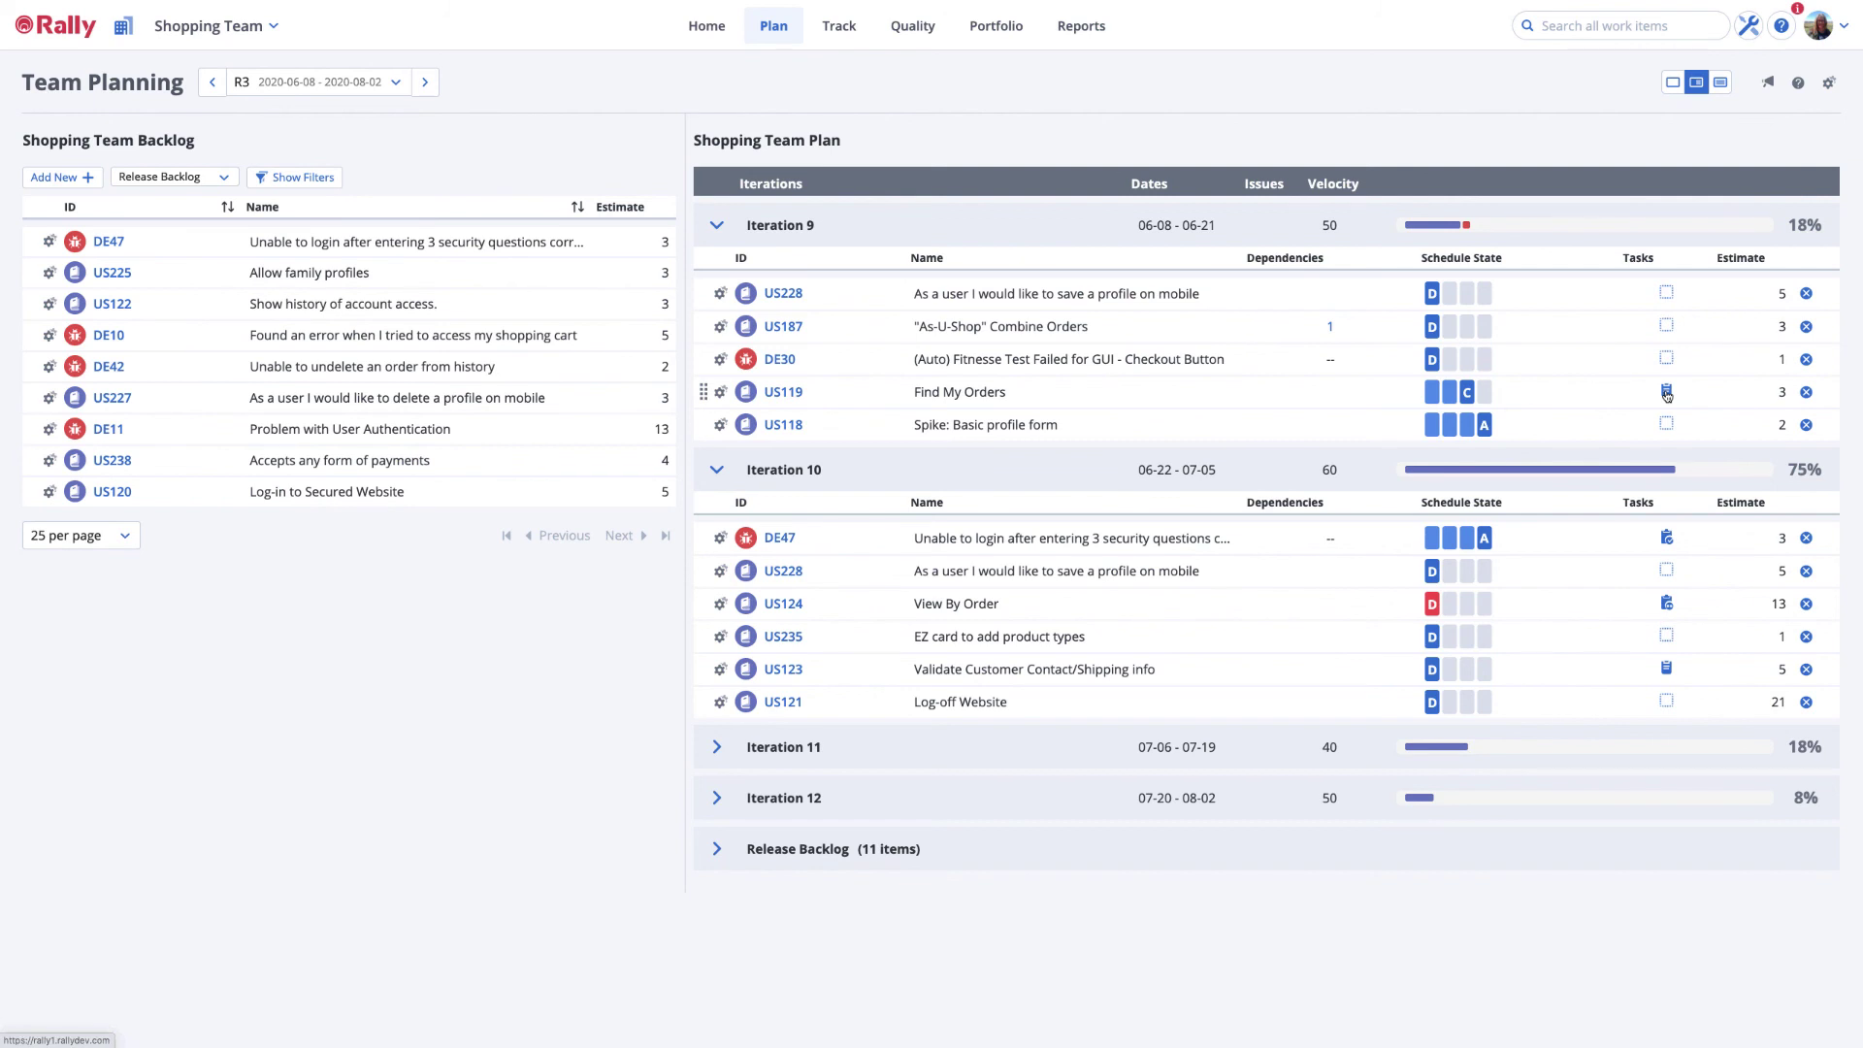
- Toggle the full-width plan layout so the backlog shows beside Iterations 9–12
click(1721, 83)
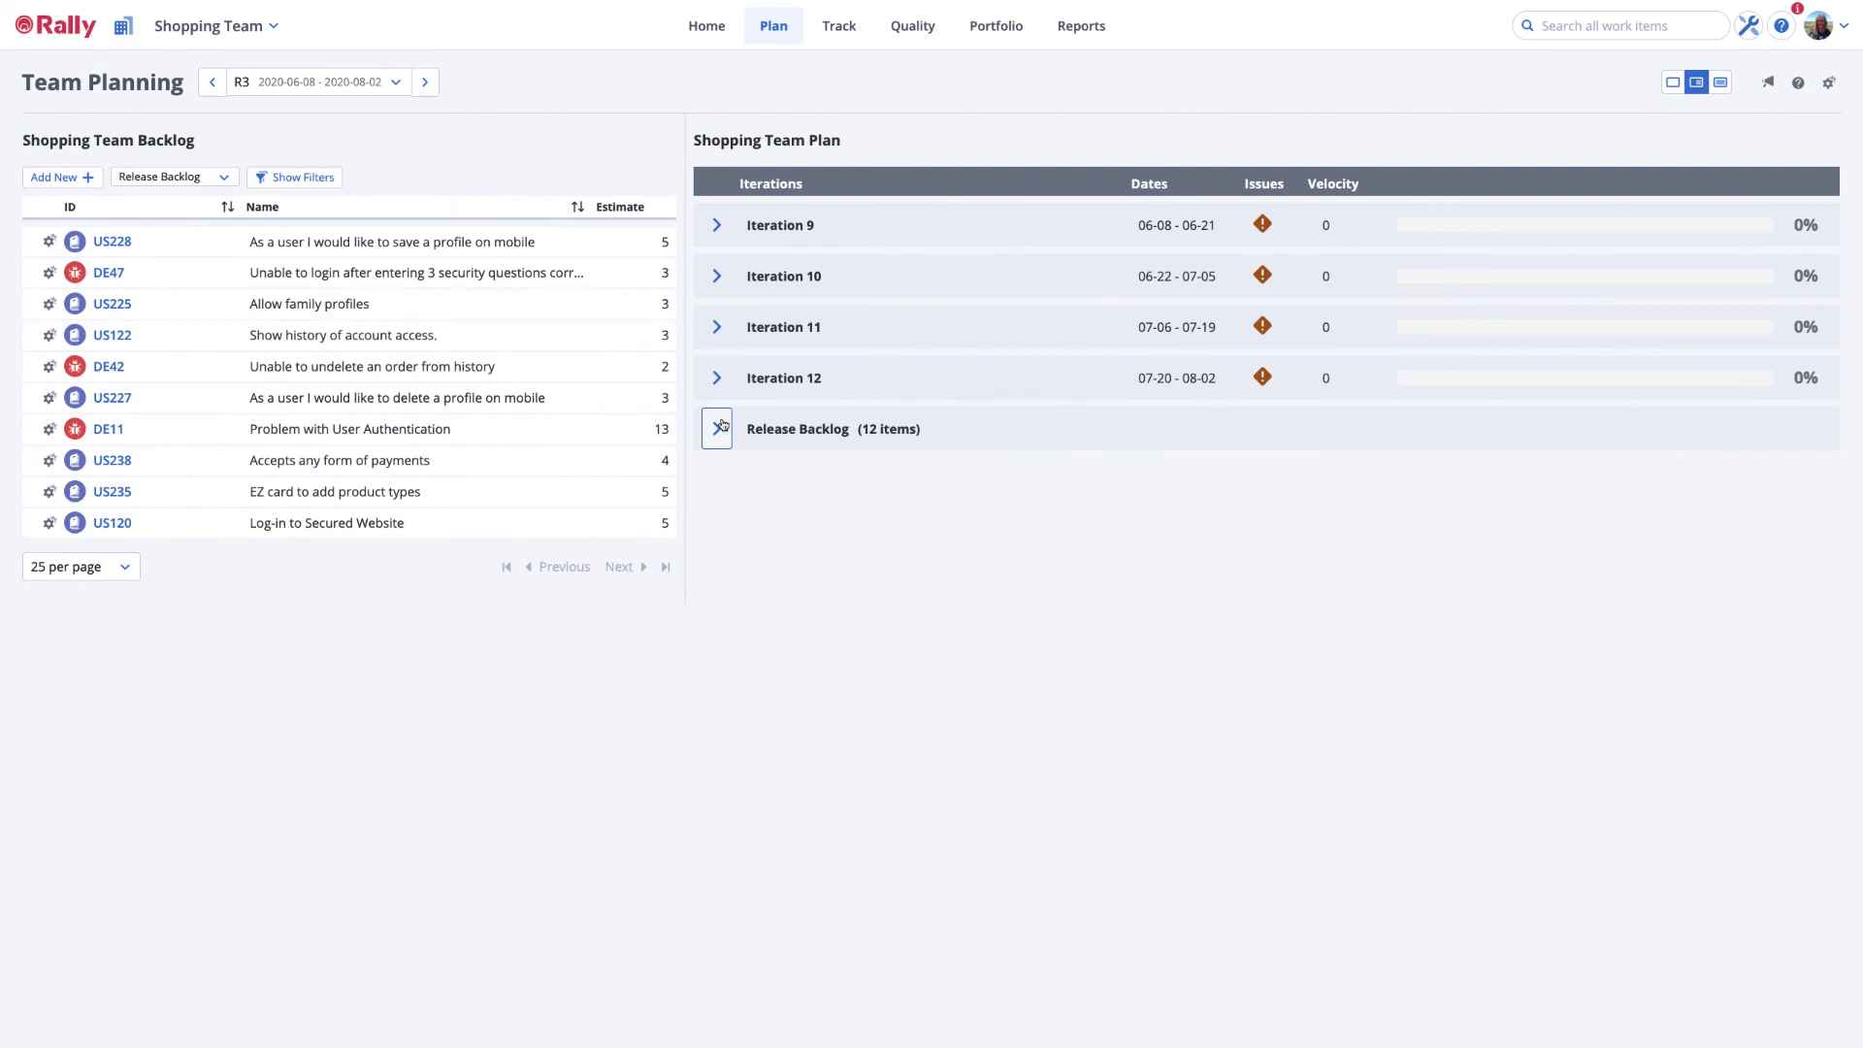
- Expand Iterations 9 and 10 to list their four work items each
click(718, 226)
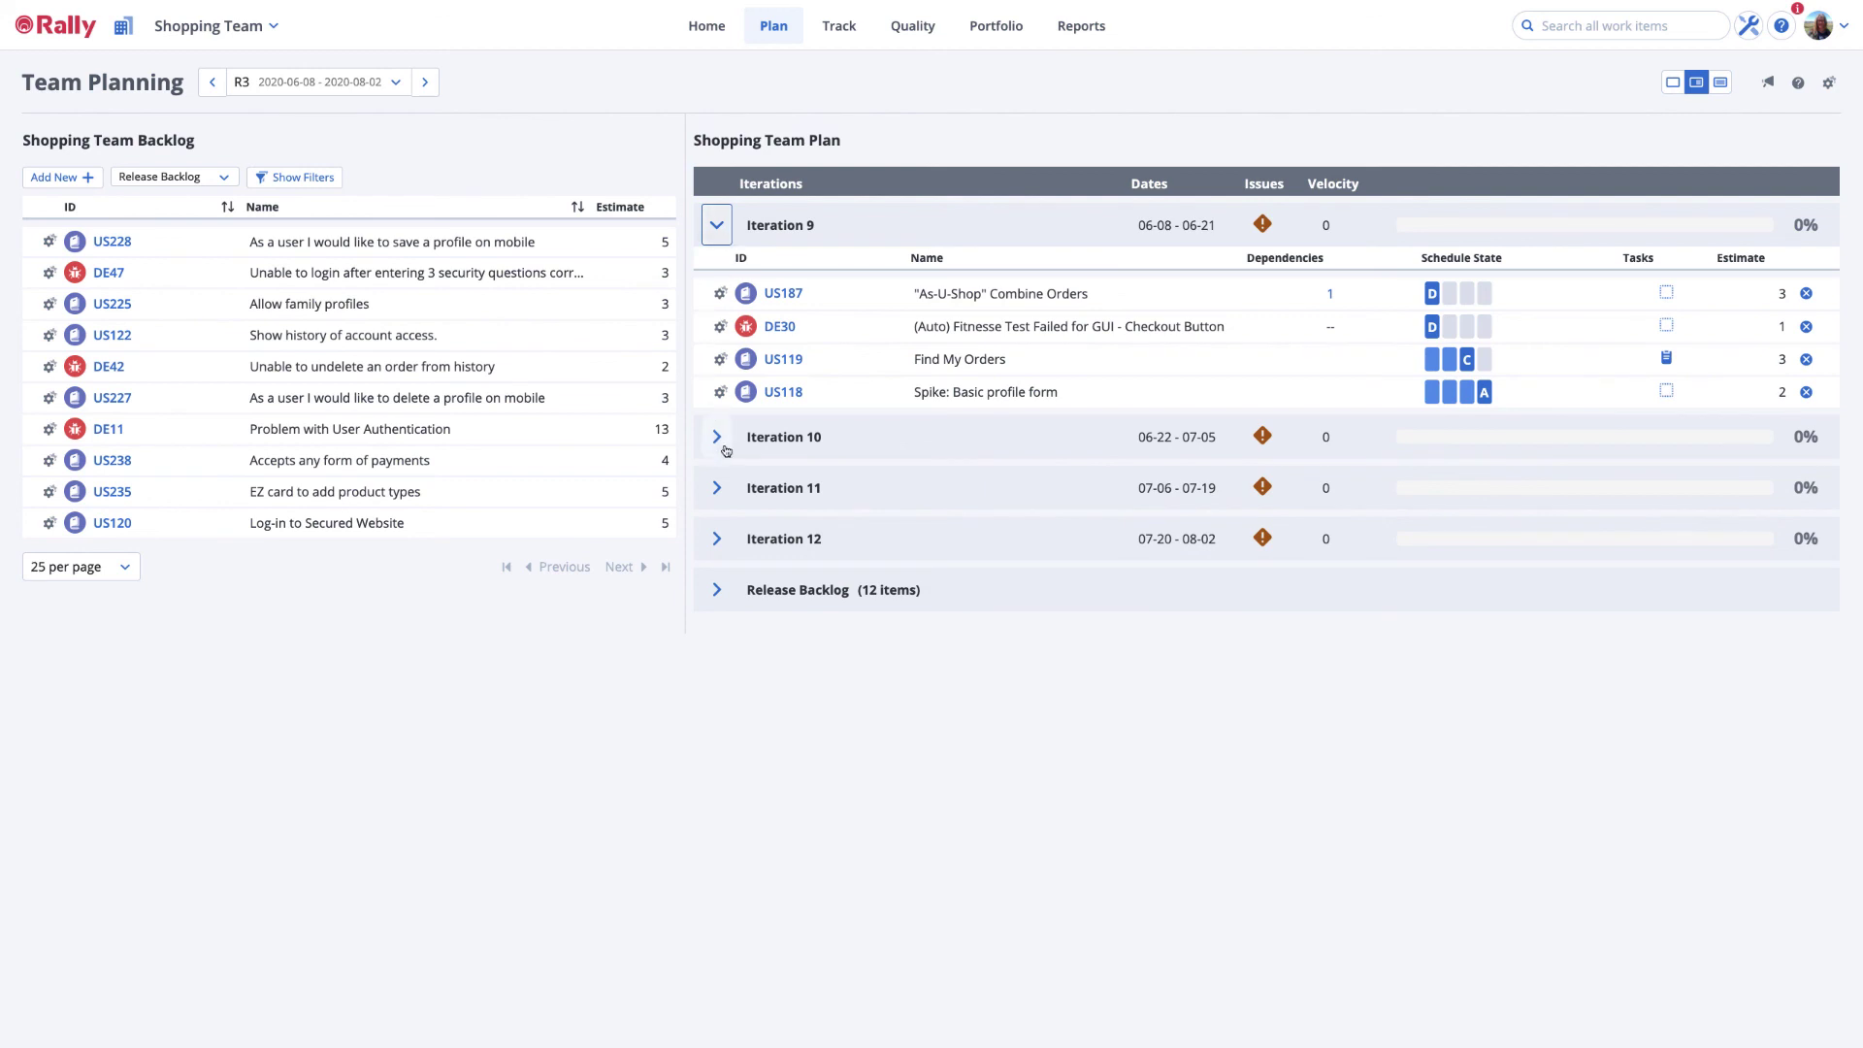
click(718, 439)
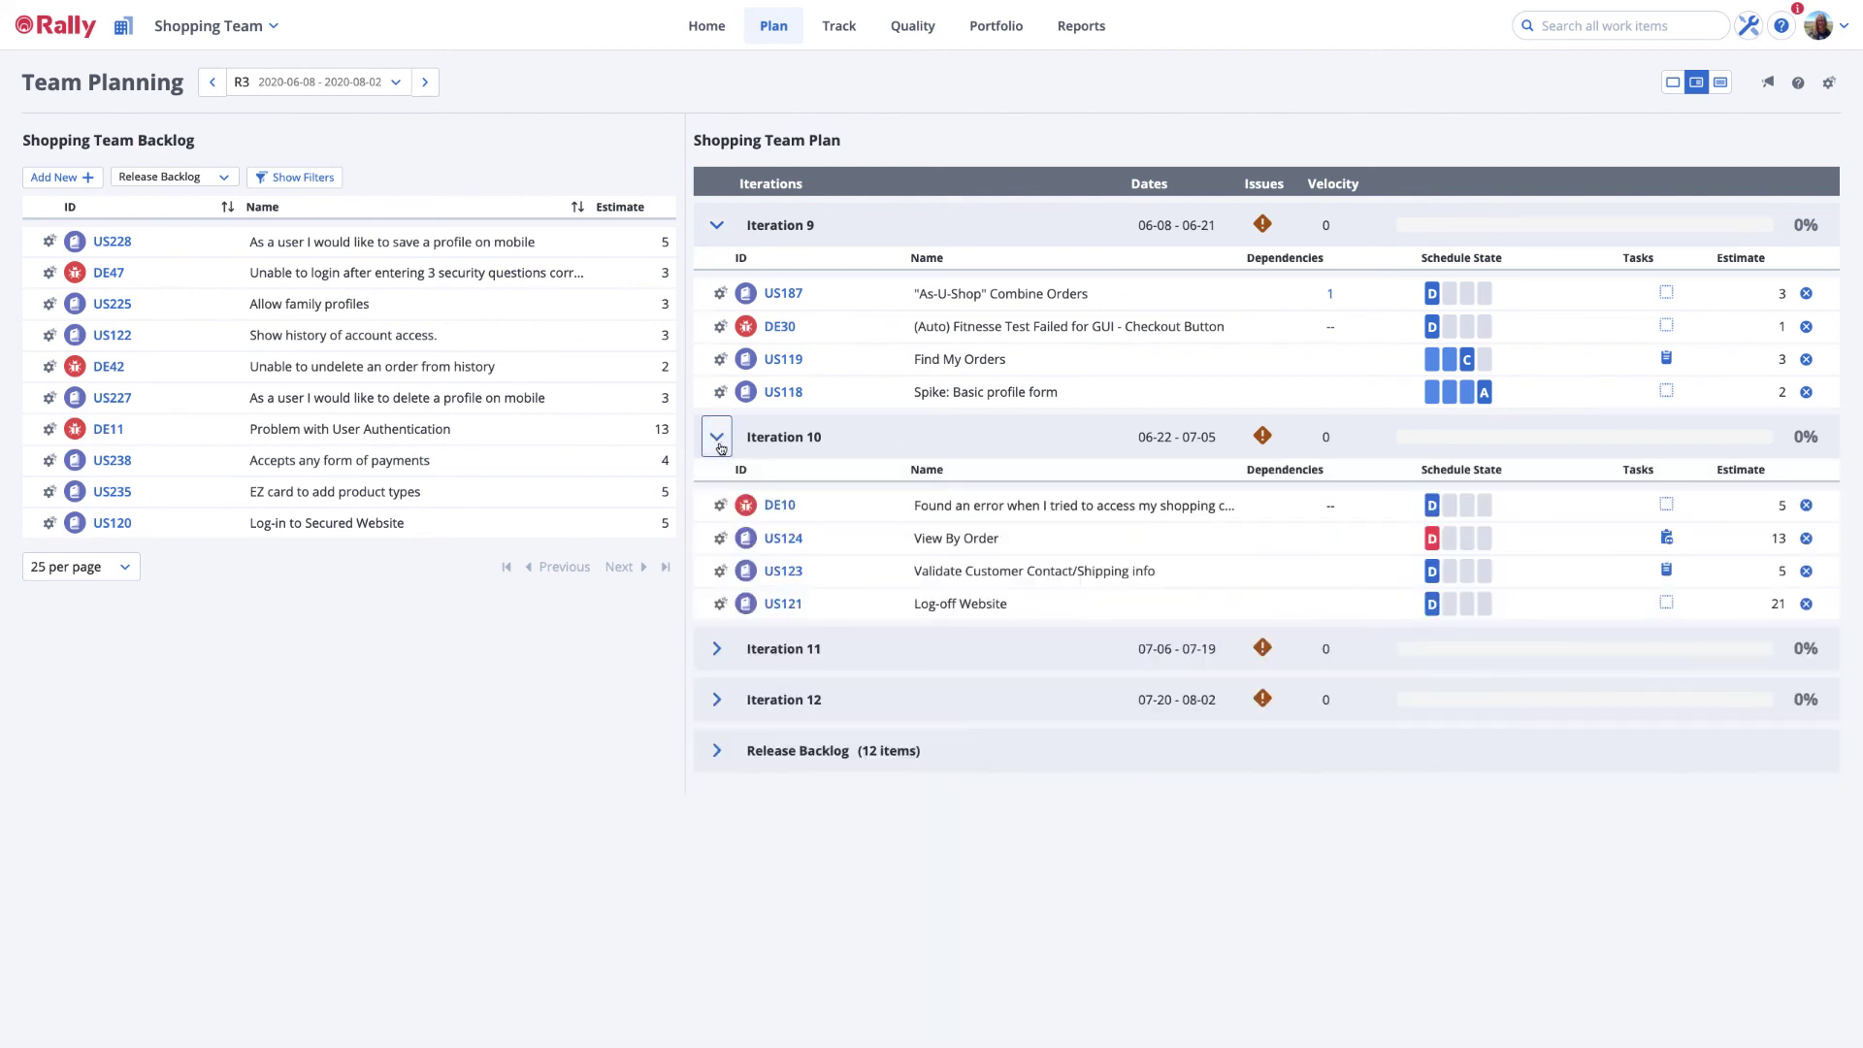